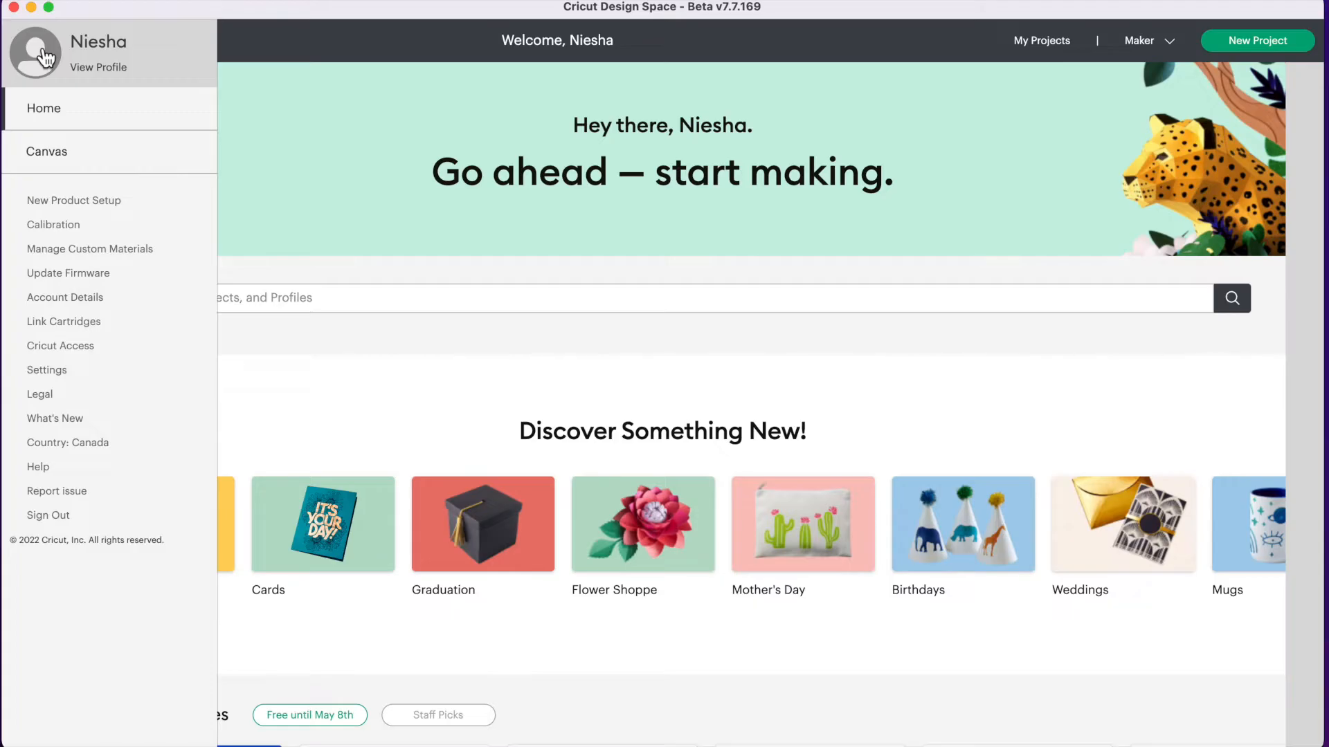
Step: Look at the available machine calibration options, including Print Then Cut, and close them
left_click(73, 225)
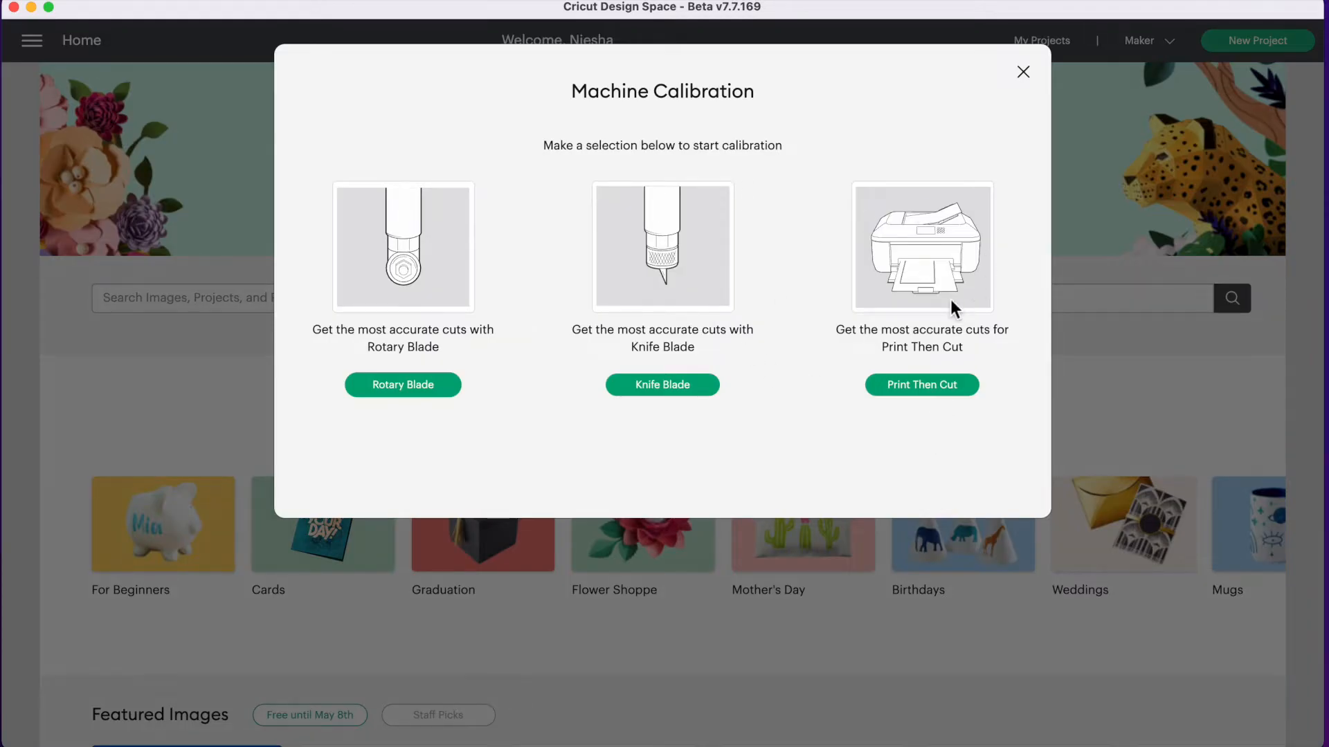
left_click(1031, 78)
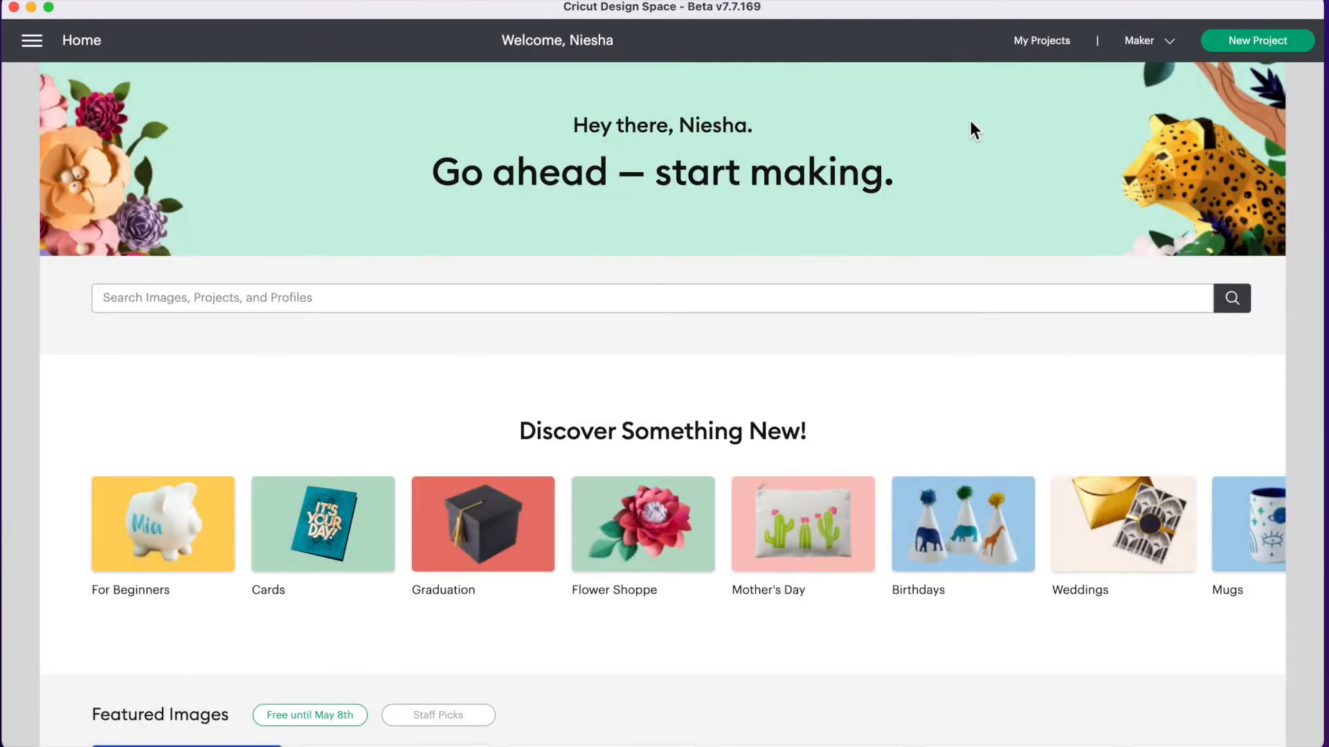
Step: Start a new project and show the full collection of uploaded images
left_click(1265, 43)
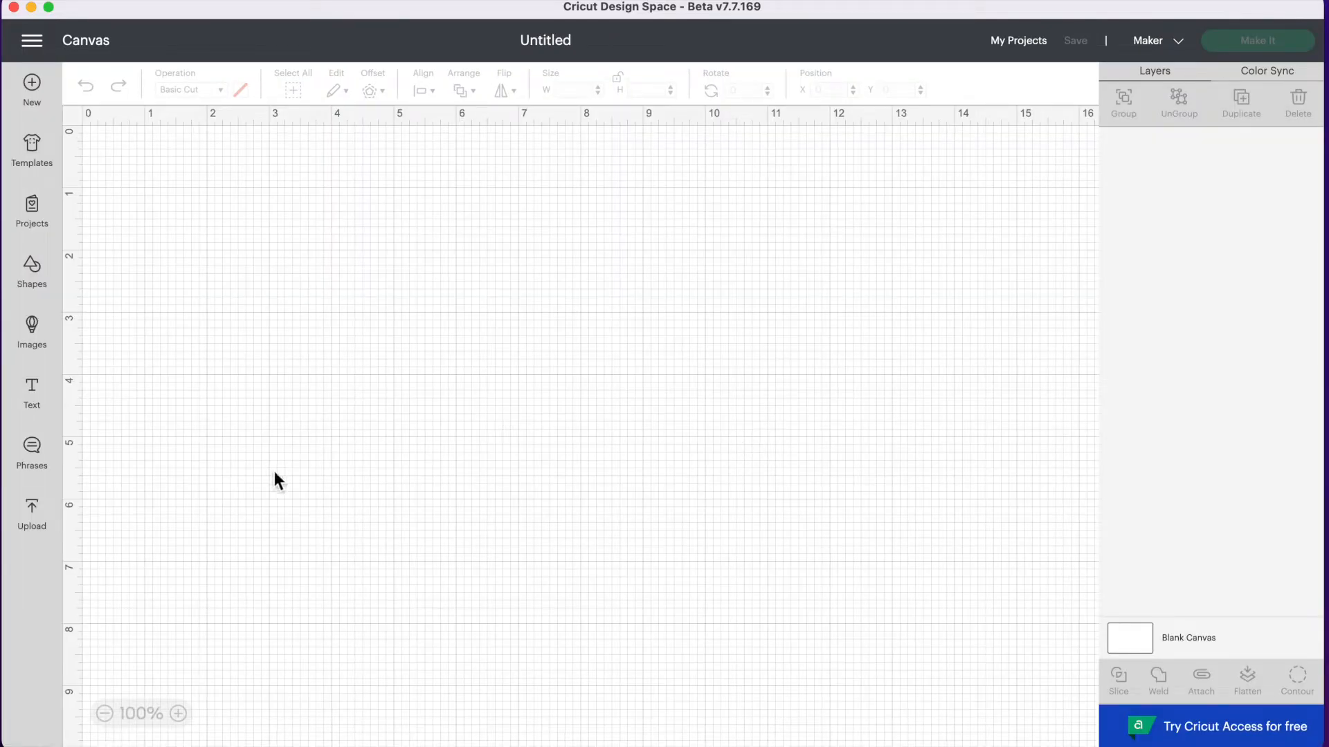
left_click(32, 513)
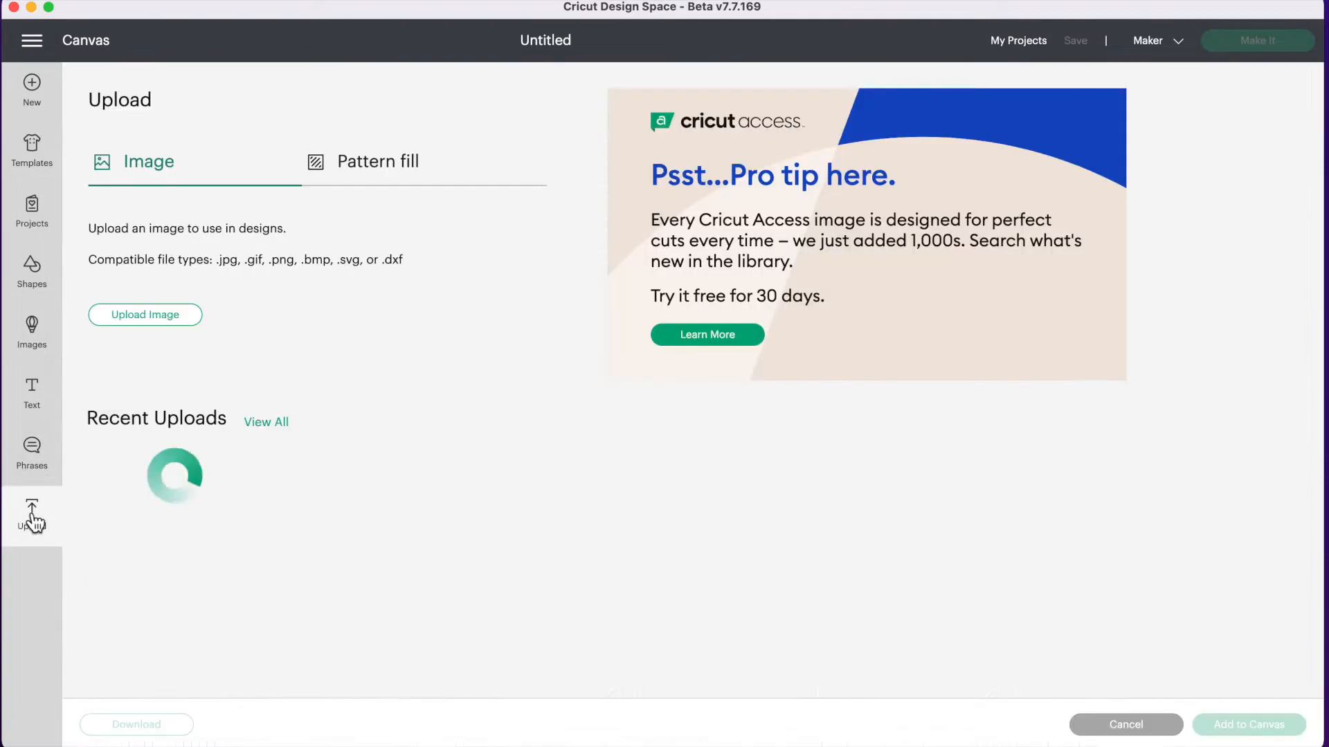
left_click(269, 422)
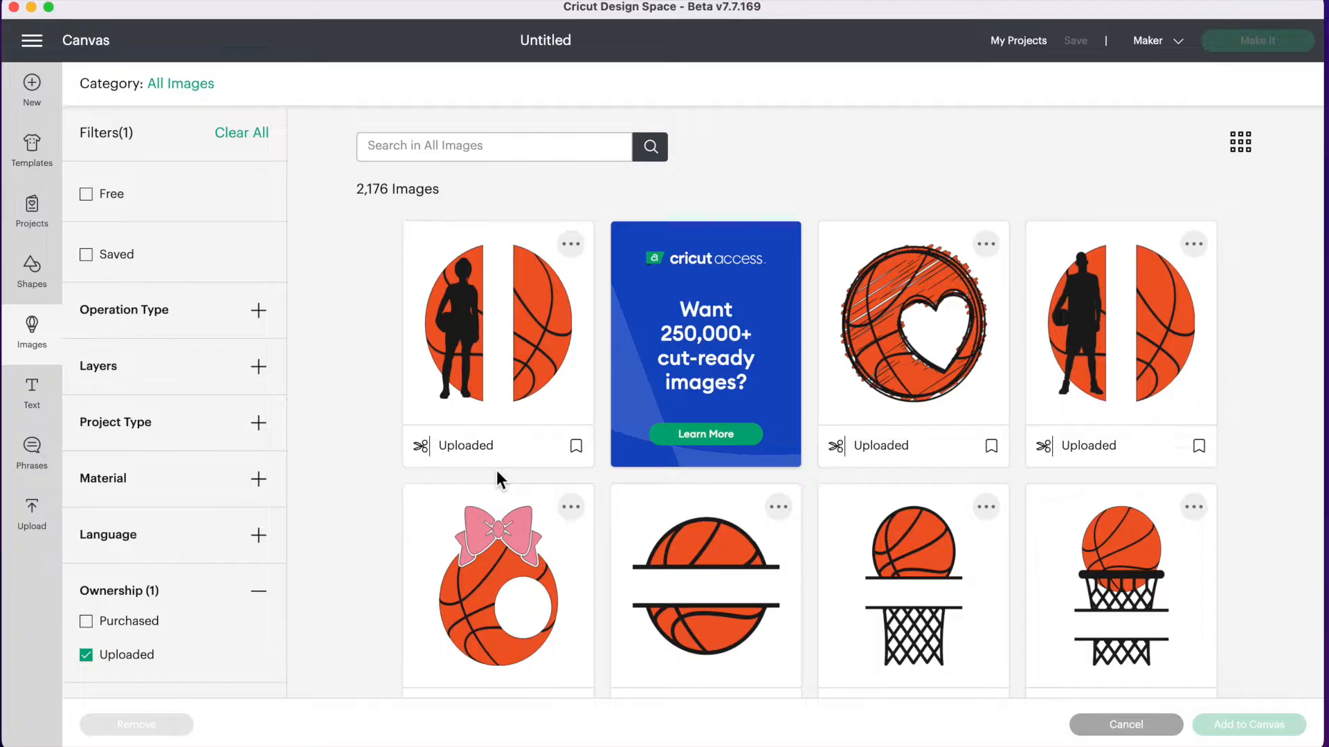
Step: Add the uploaded MOM sunflower, pink glitter sunflower with orange centre, and butterfly sunflower images to the canvas
scroll(497, 478, "down", 10)
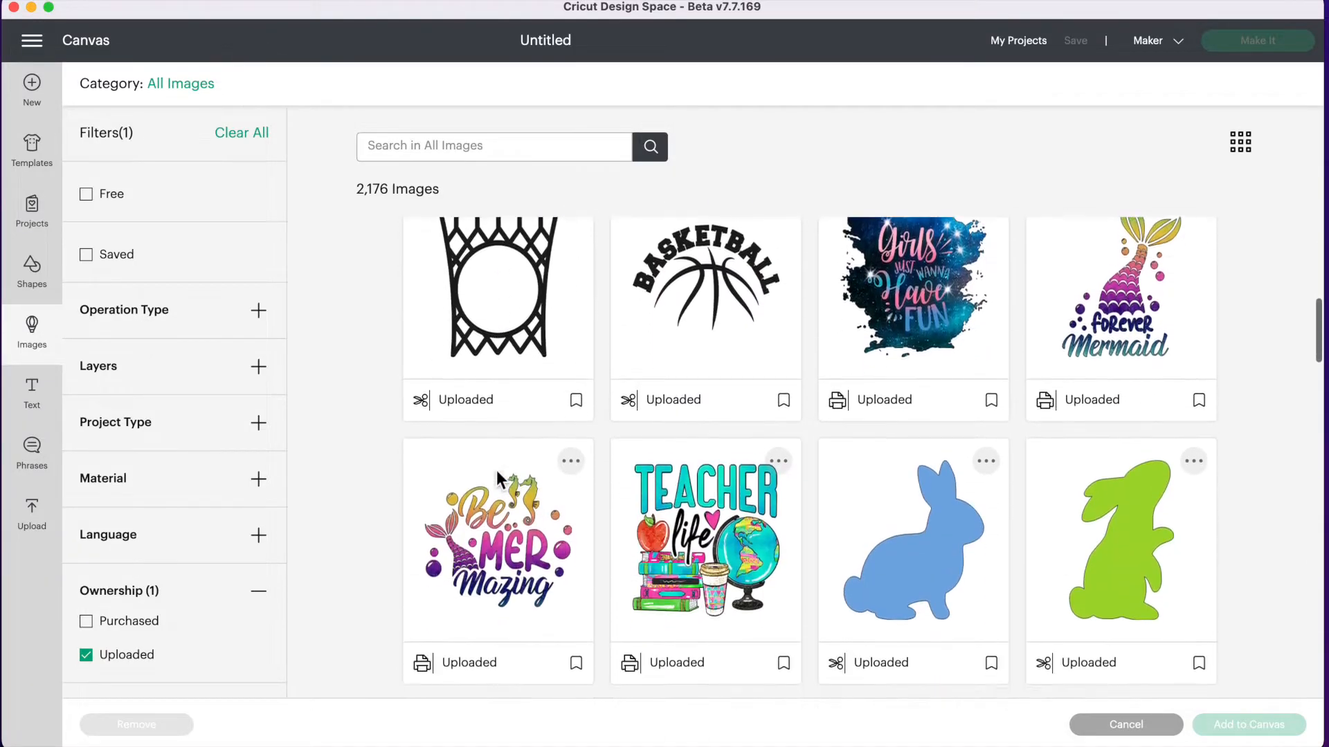
scroll(496, 471, "down", 5)
left_click(483, 435)
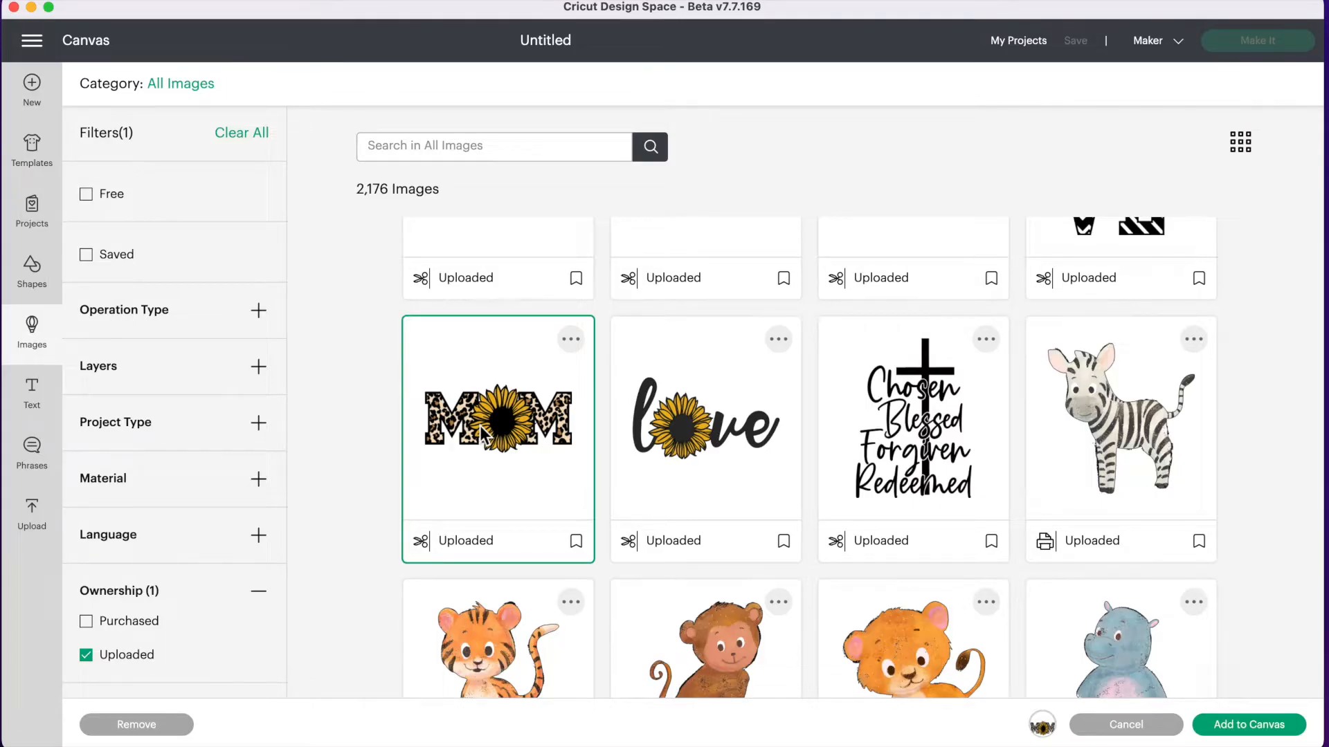
scroll(495, 436, "down", 2)
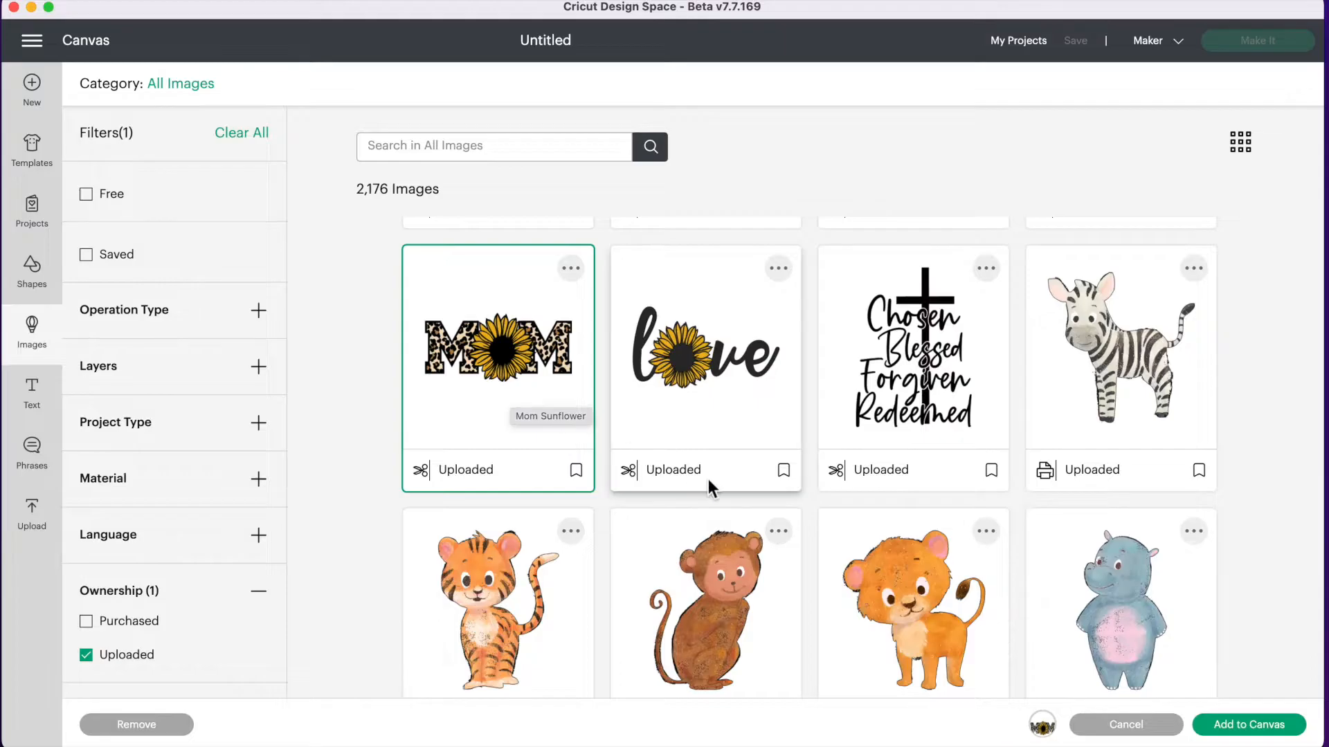
scroll(708, 479, "down", 3)
scroll(708, 479, "down", 5)
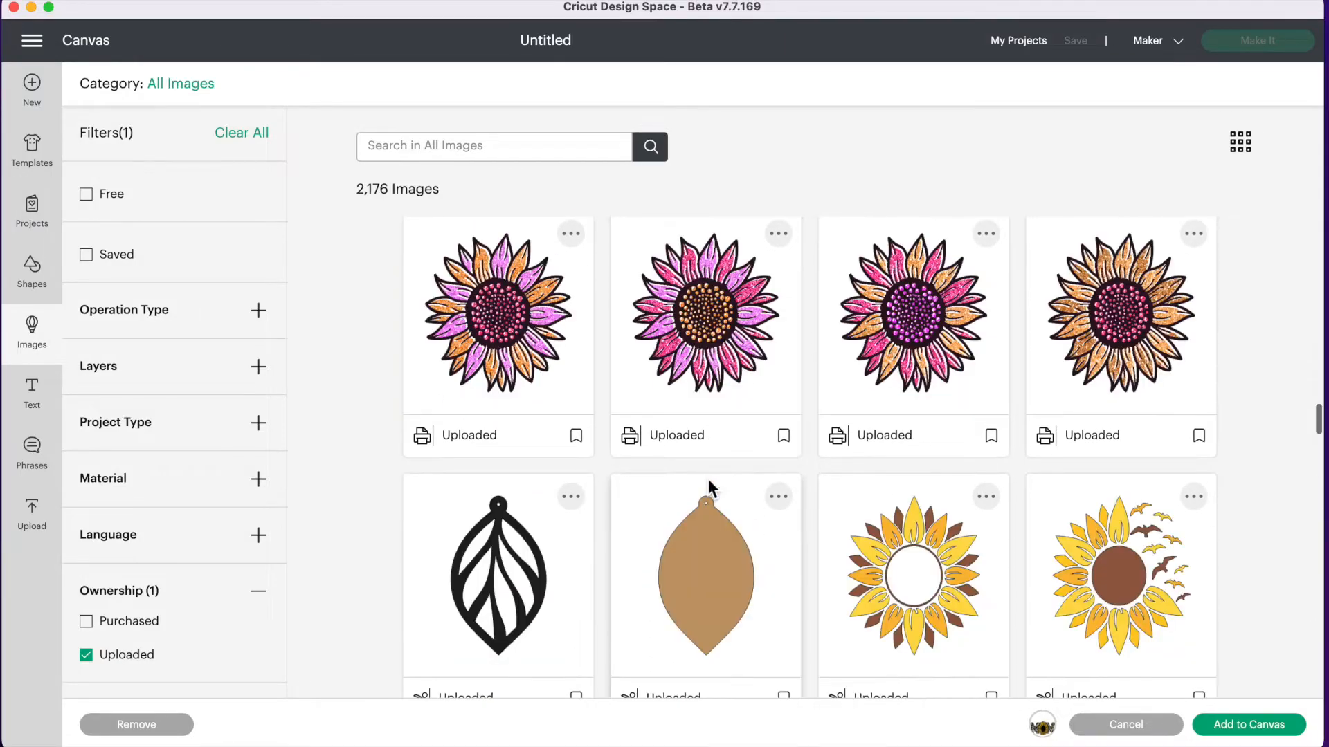
left_click(708, 396)
scroll(858, 485, "down", 7)
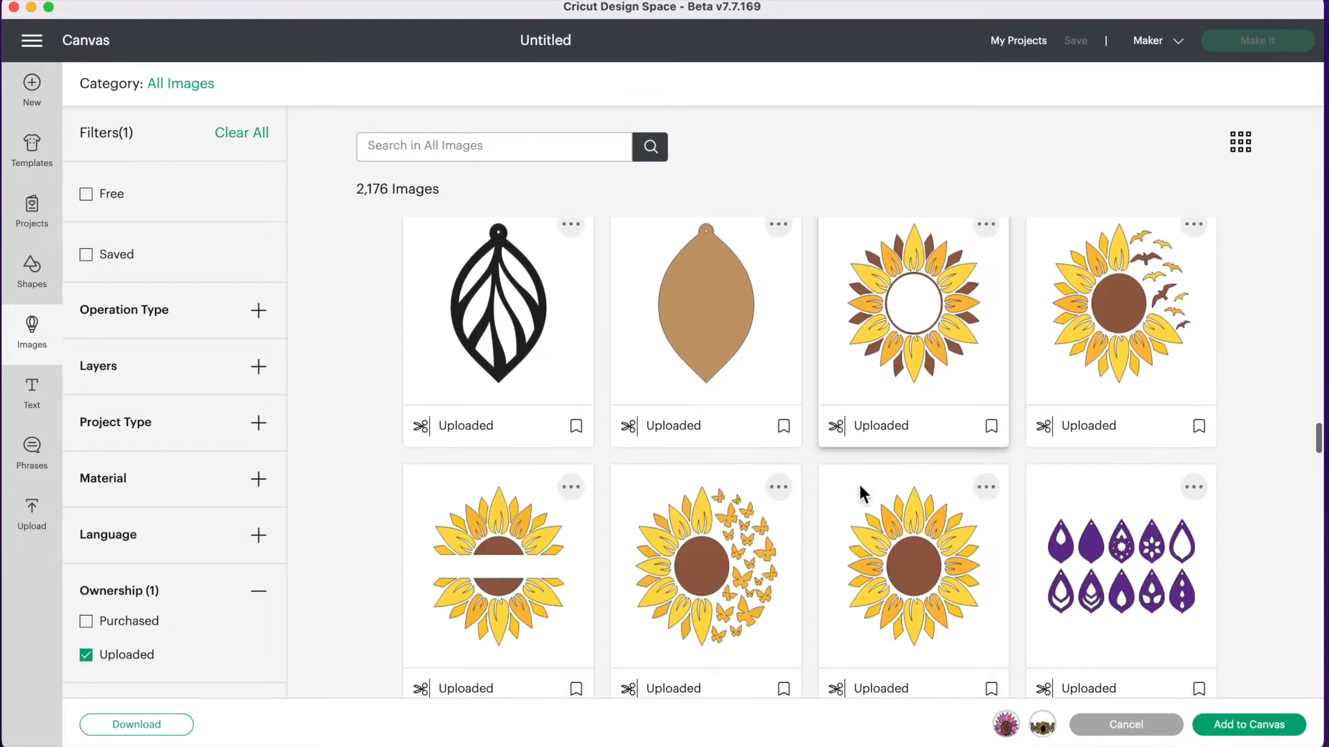
left_click(694, 371)
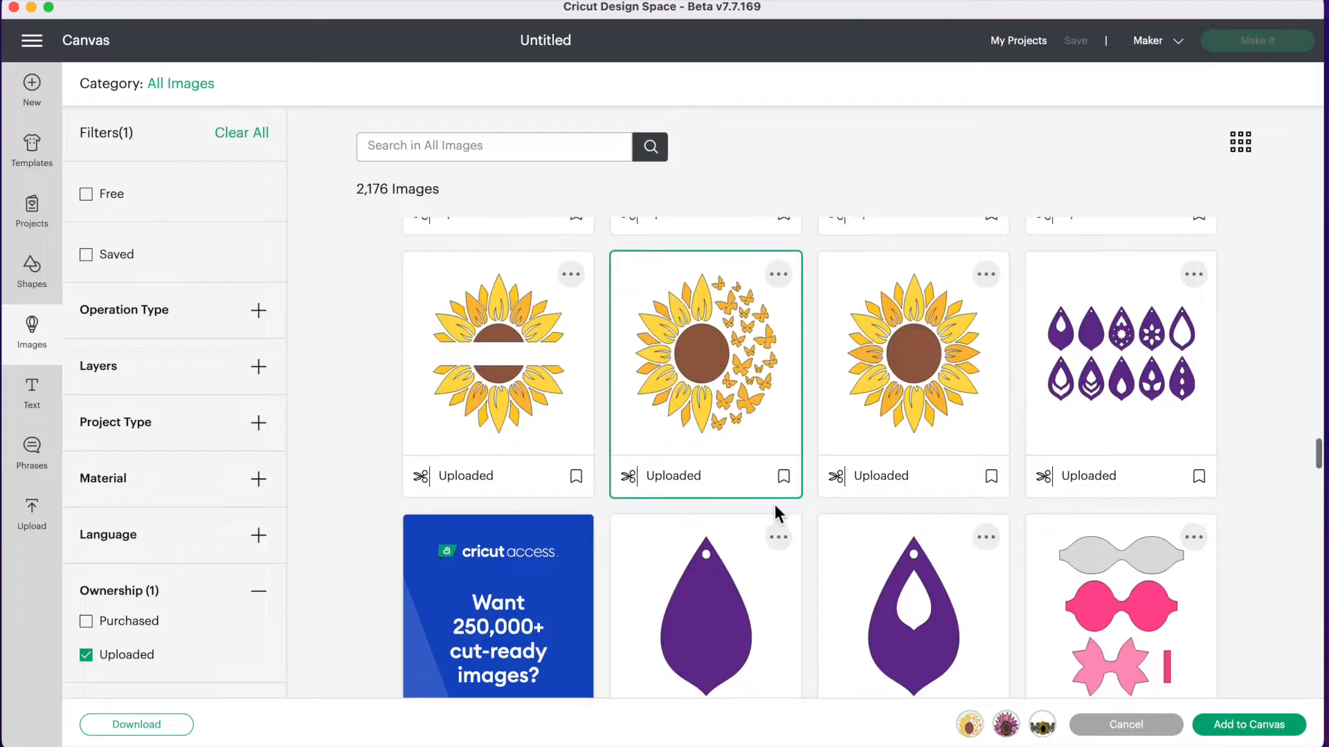
left_click(1264, 735)
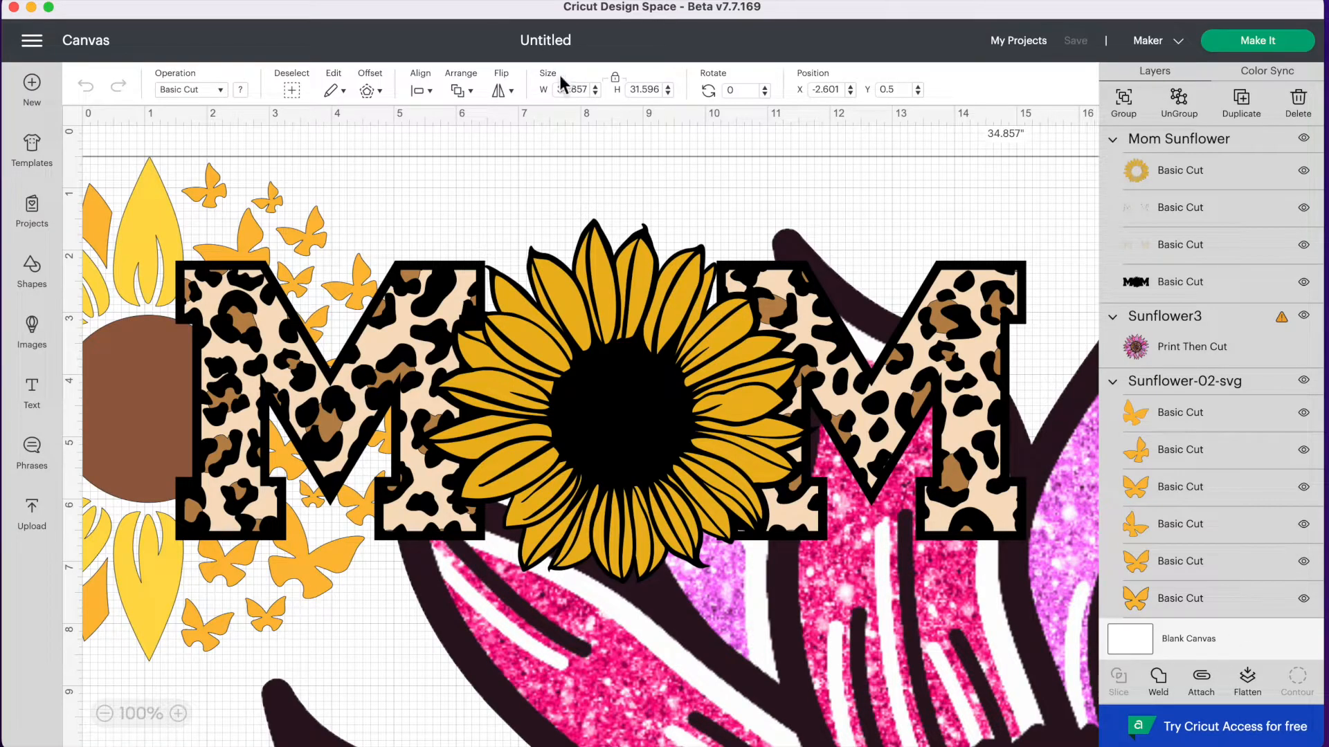
Step: Scale the designs down and spread them apart, enlarging the butterfly sunflower to about 3.4 inches wide and the MOM design to about 6.1 inches wide
left_click_drag(559, 94, 604, 95)
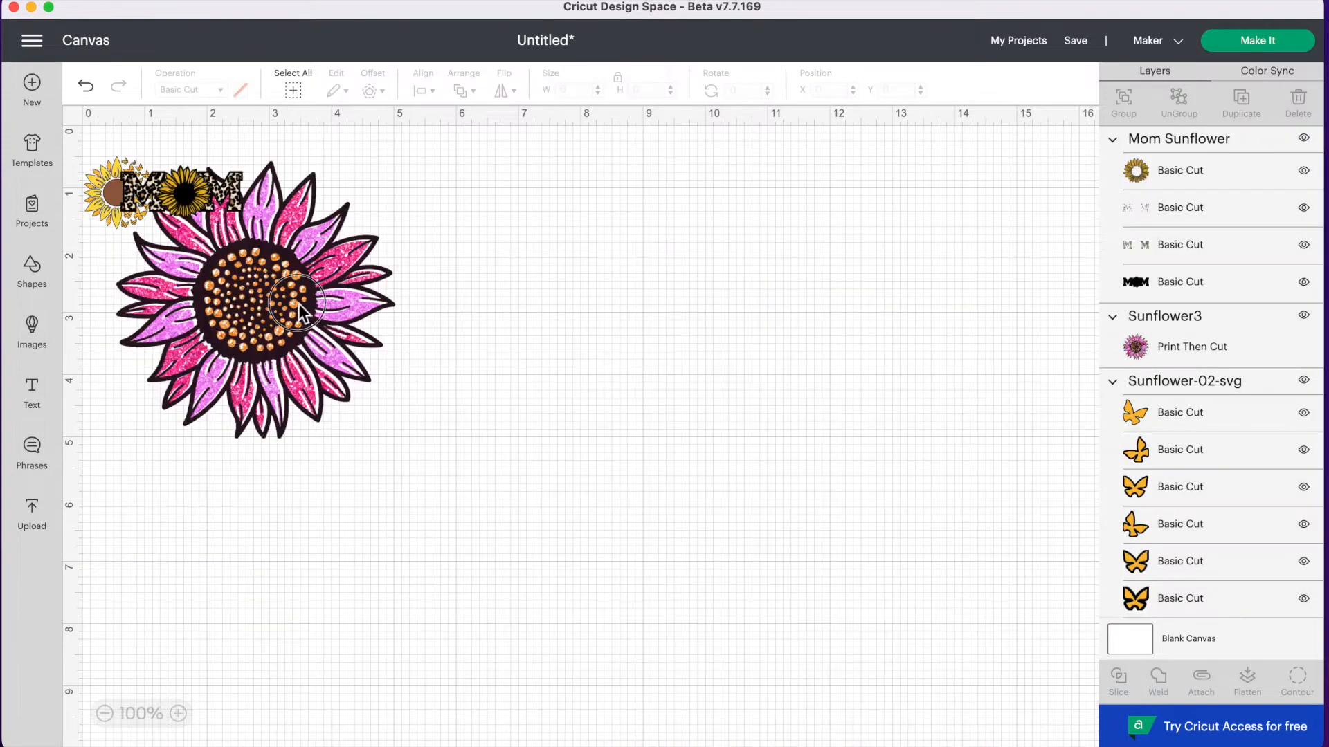
left_click_drag(306, 302, 591, 315)
left_click_drag(184, 197, 224, 400)
left_click_drag(136, 186, 234, 226)
left_click_drag(267, 279, 409, 427)
left_click_drag(513, 310, 576, 310)
left_click_drag(190, 403, 242, 504)
left_click_drag(341, 558, 590, 618)
left_click(800, 442)
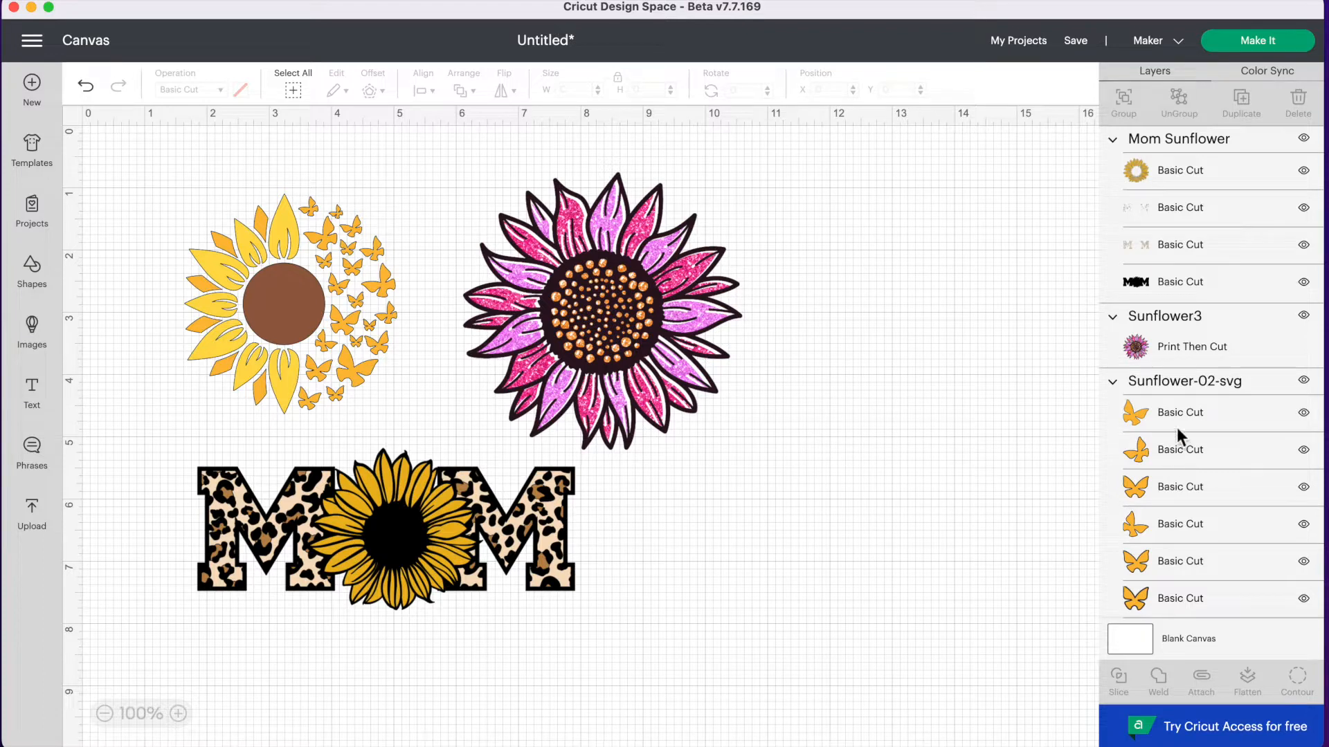
Step: Change the blank canvas colour to the light beige material colour
left_click(1178, 645)
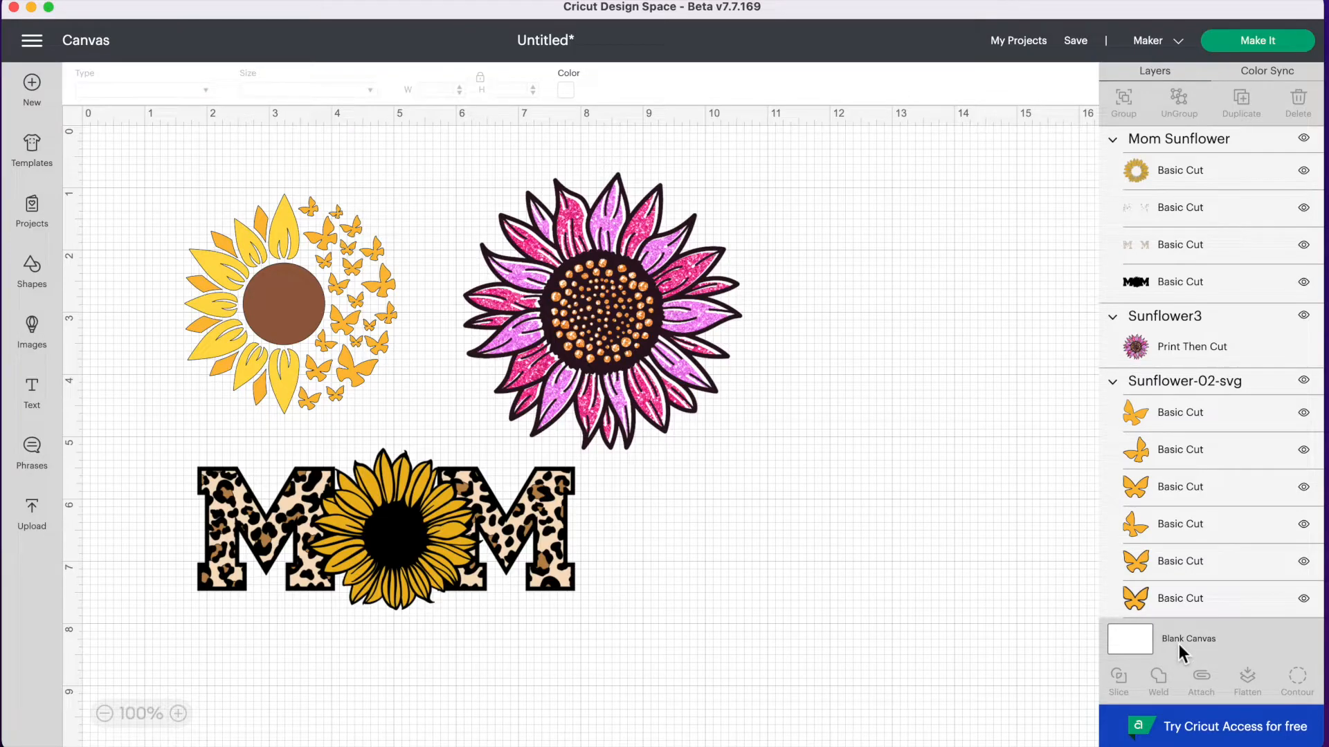
left_click(566, 90)
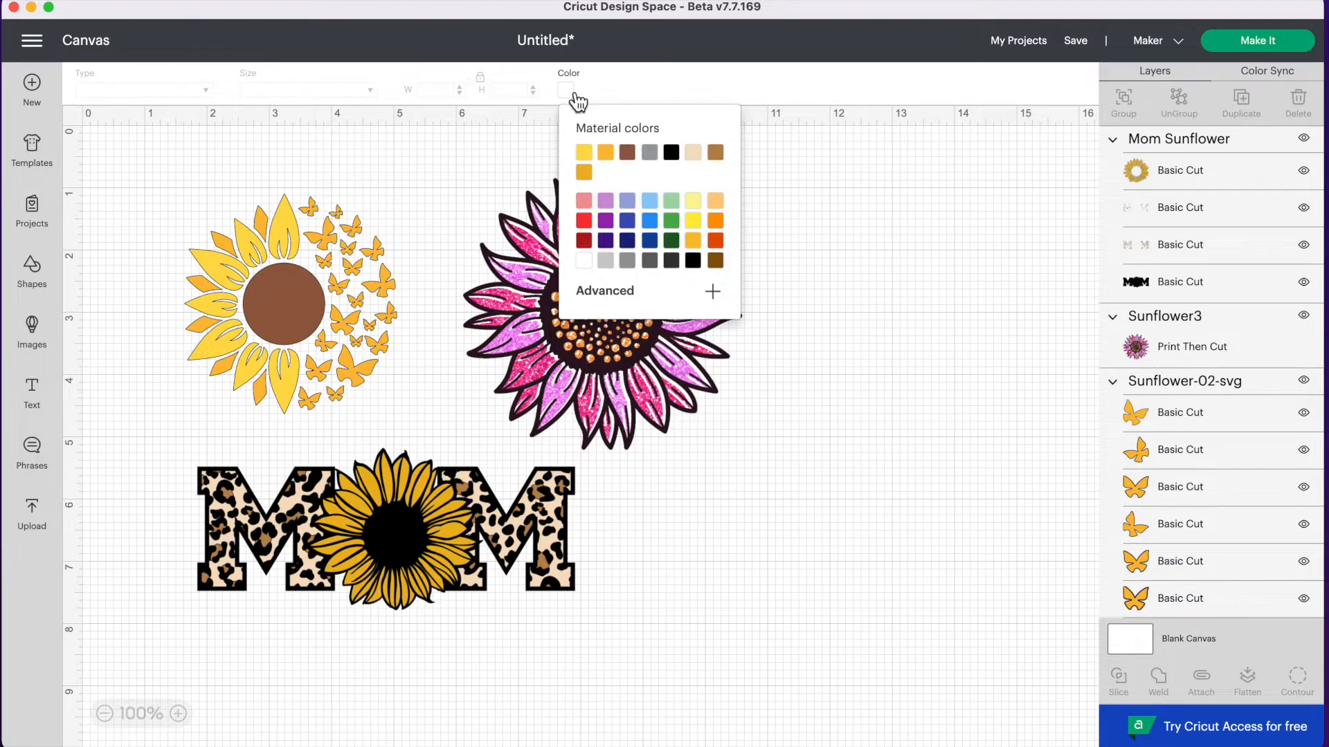
left_click(694, 153)
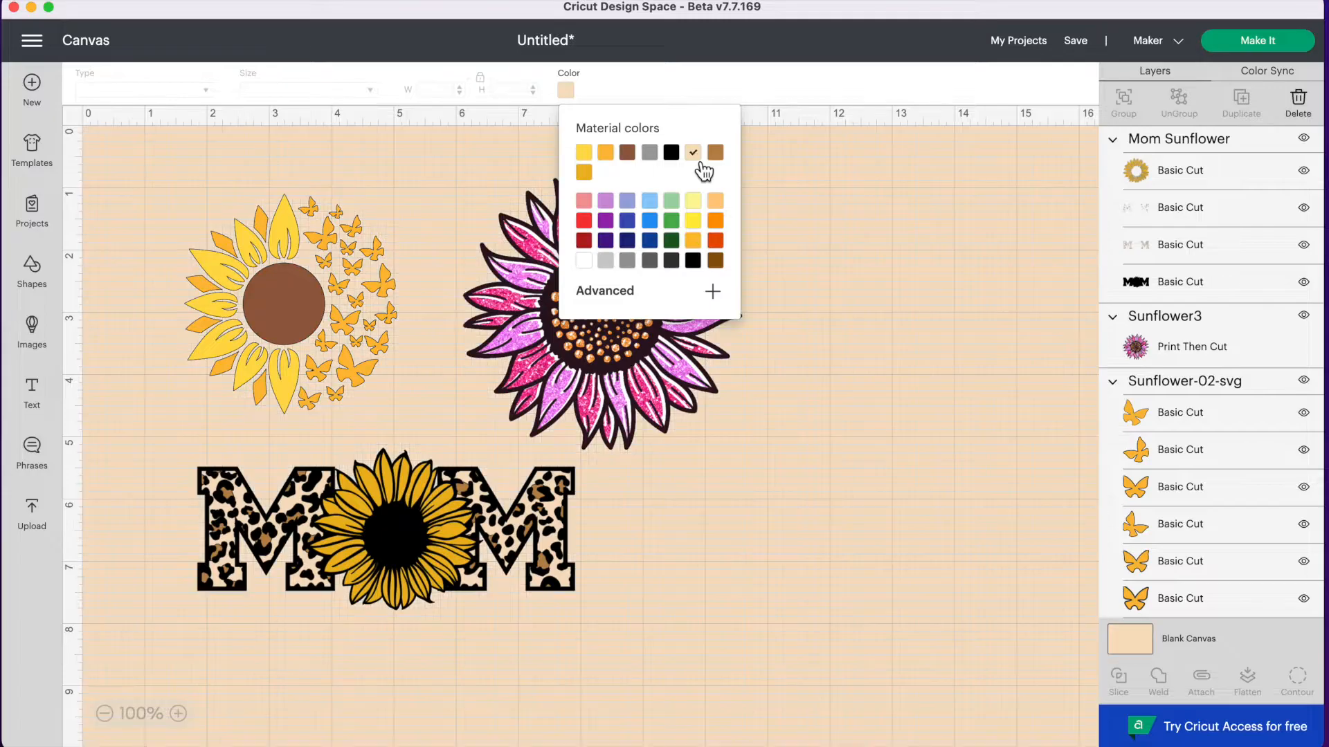
left_click(270, 168)
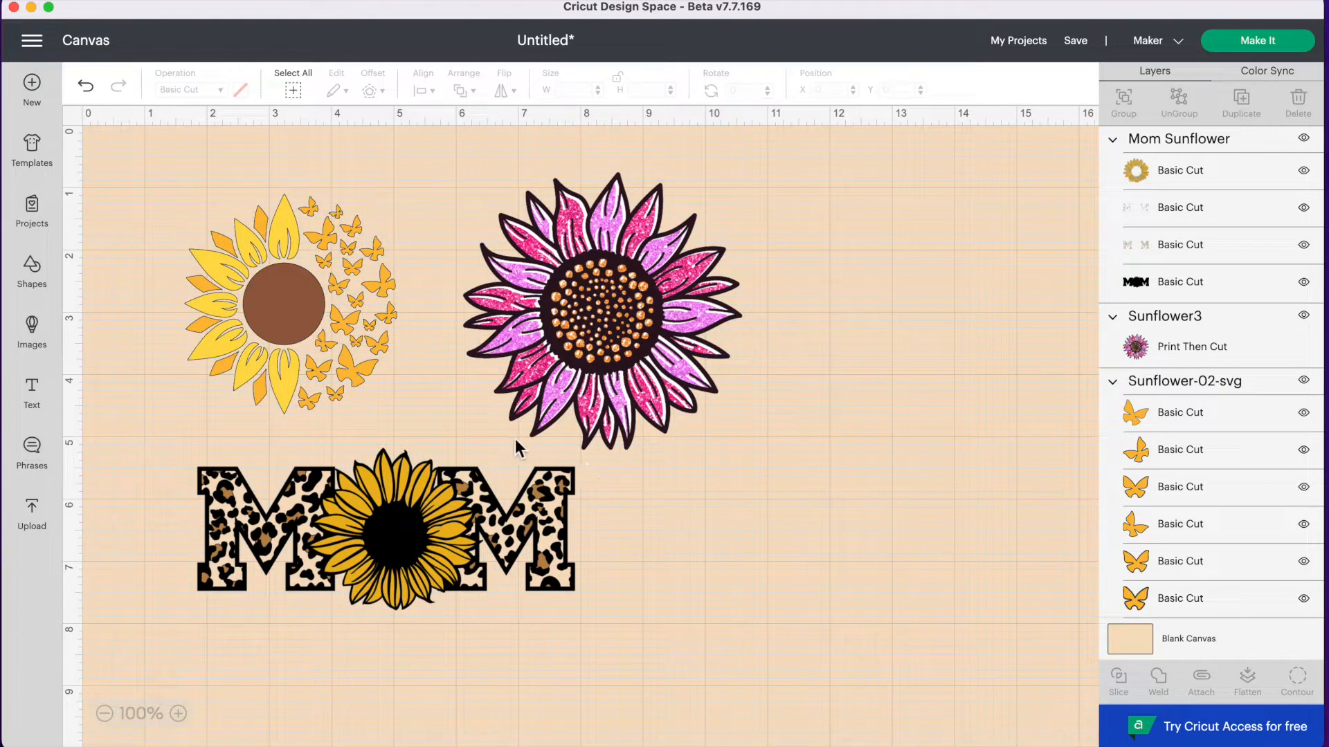
Step: Shift the butterfly sunflower and MOM design slightly left, and the pink sunflower slightly right to about X 6.4
left_click(320, 331)
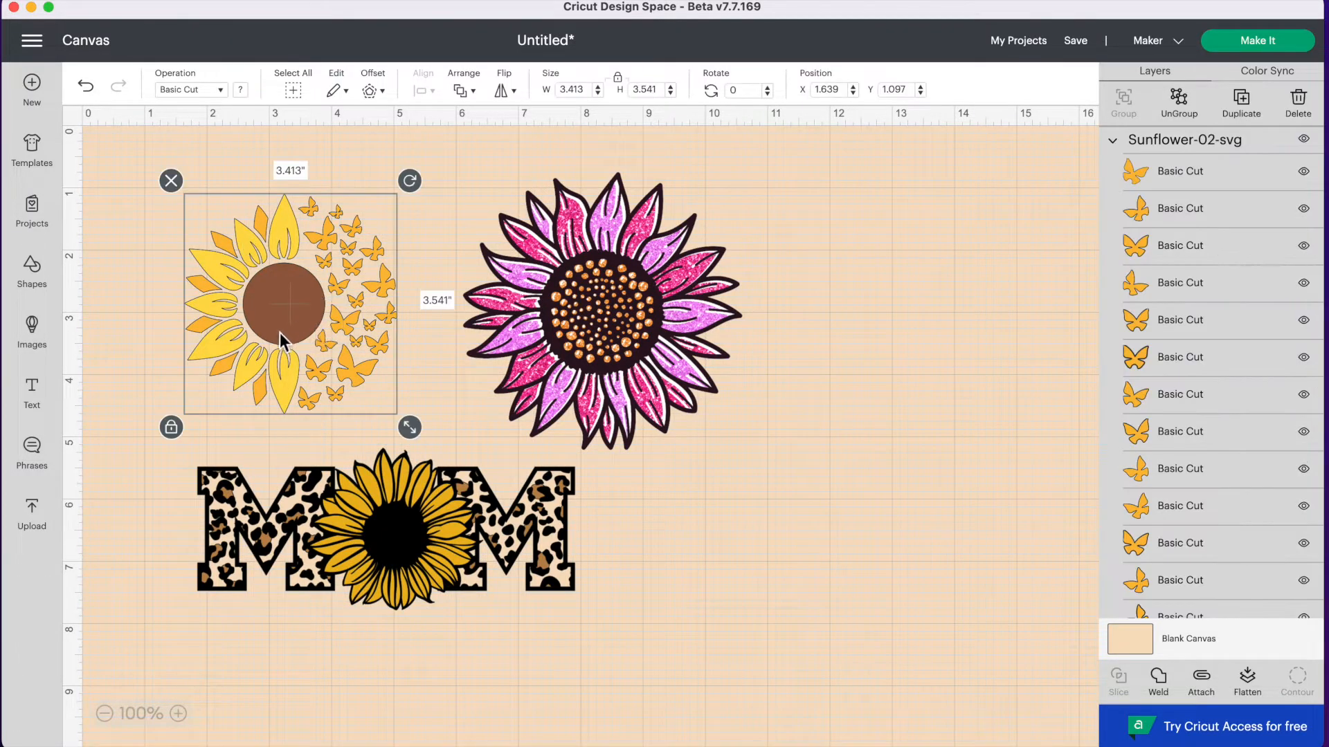
left_click_drag(282, 332, 260, 324)
left_click(401, 573)
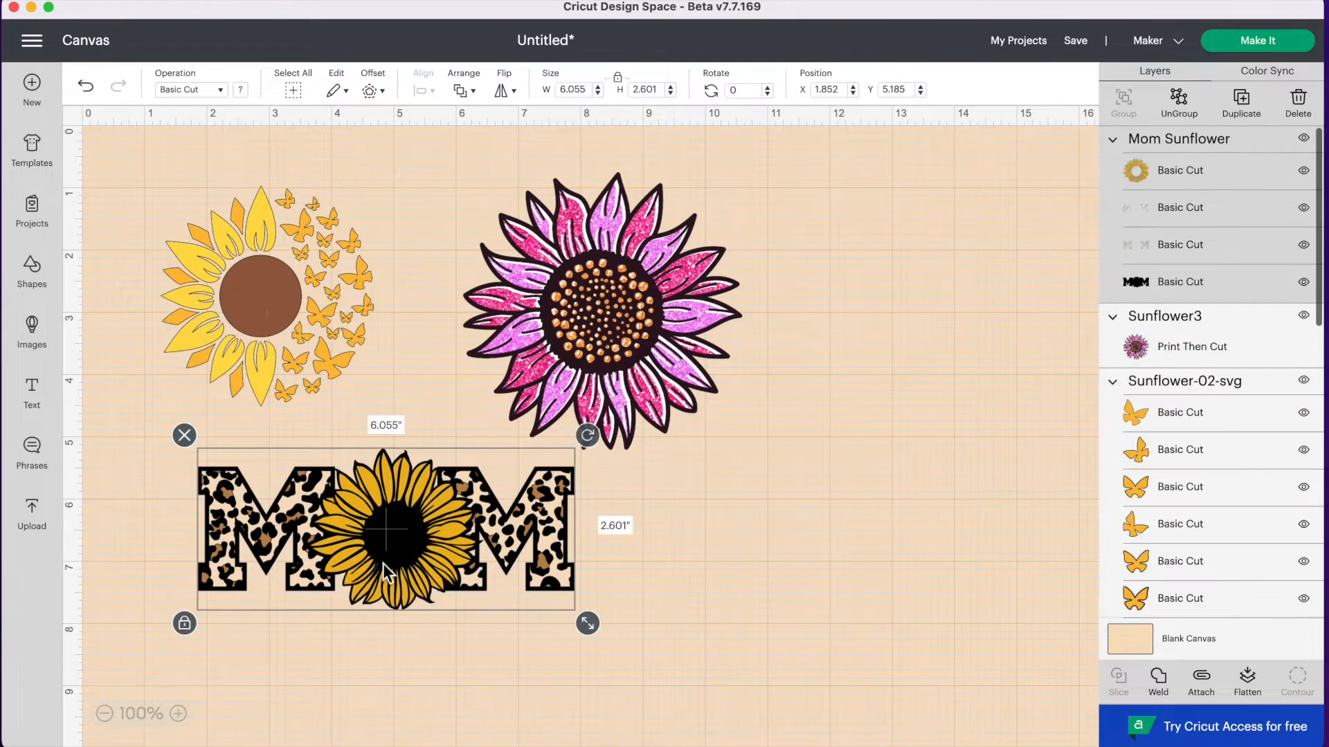
left_click_drag(401, 564, 368, 563)
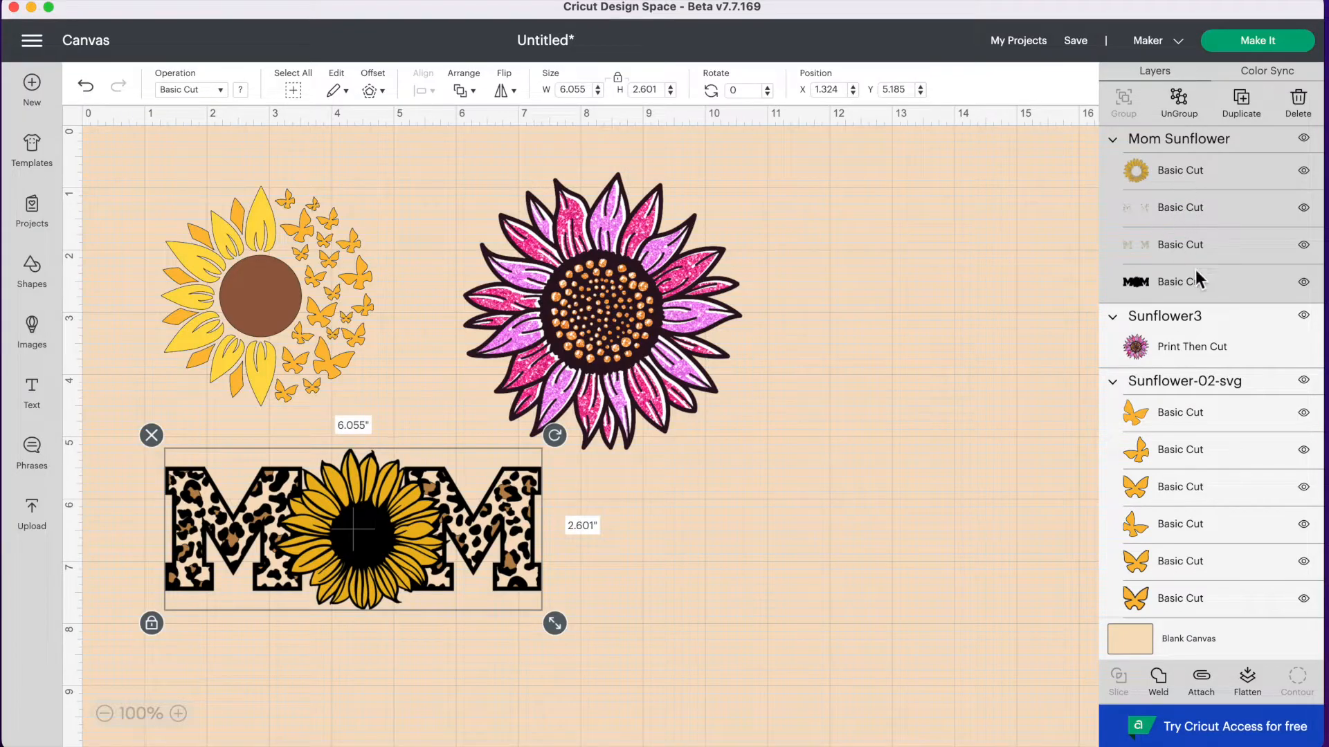
left_click_drag(624, 299, 647, 303)
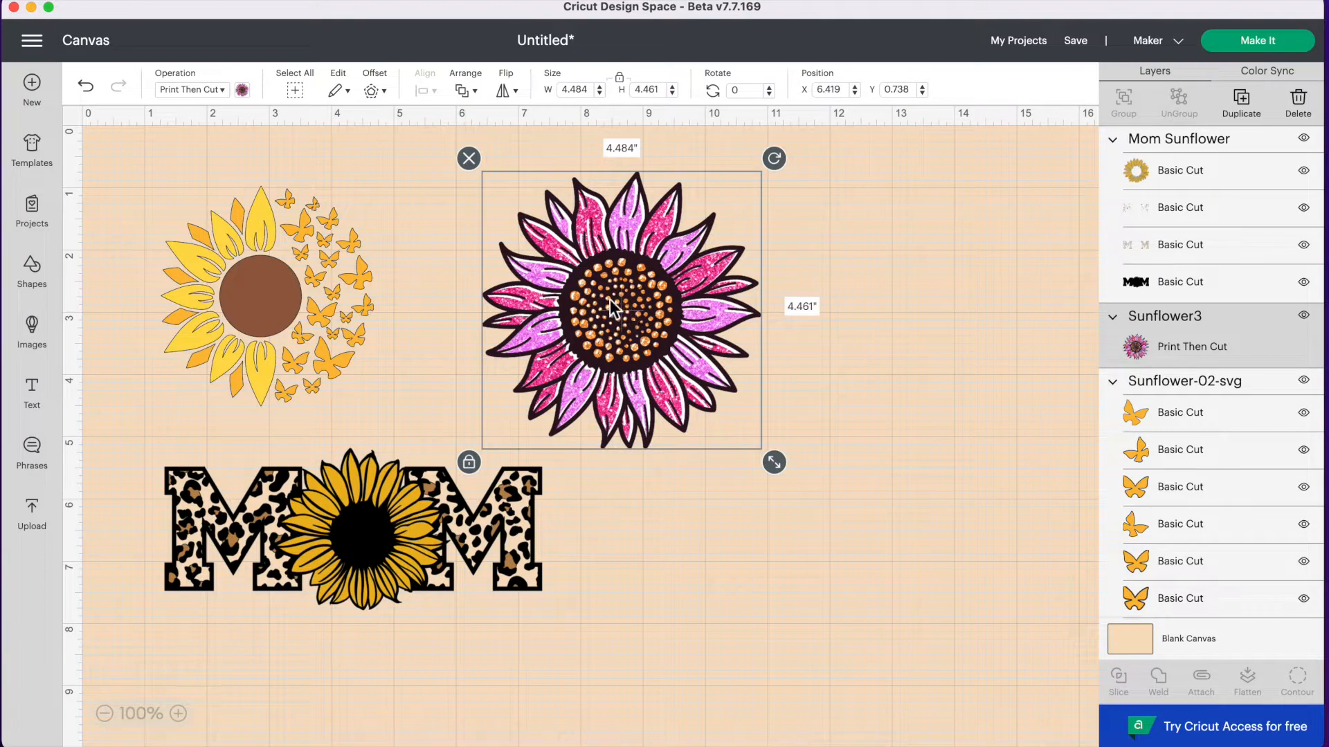
left_click_drag(633, 307, 633, 307)
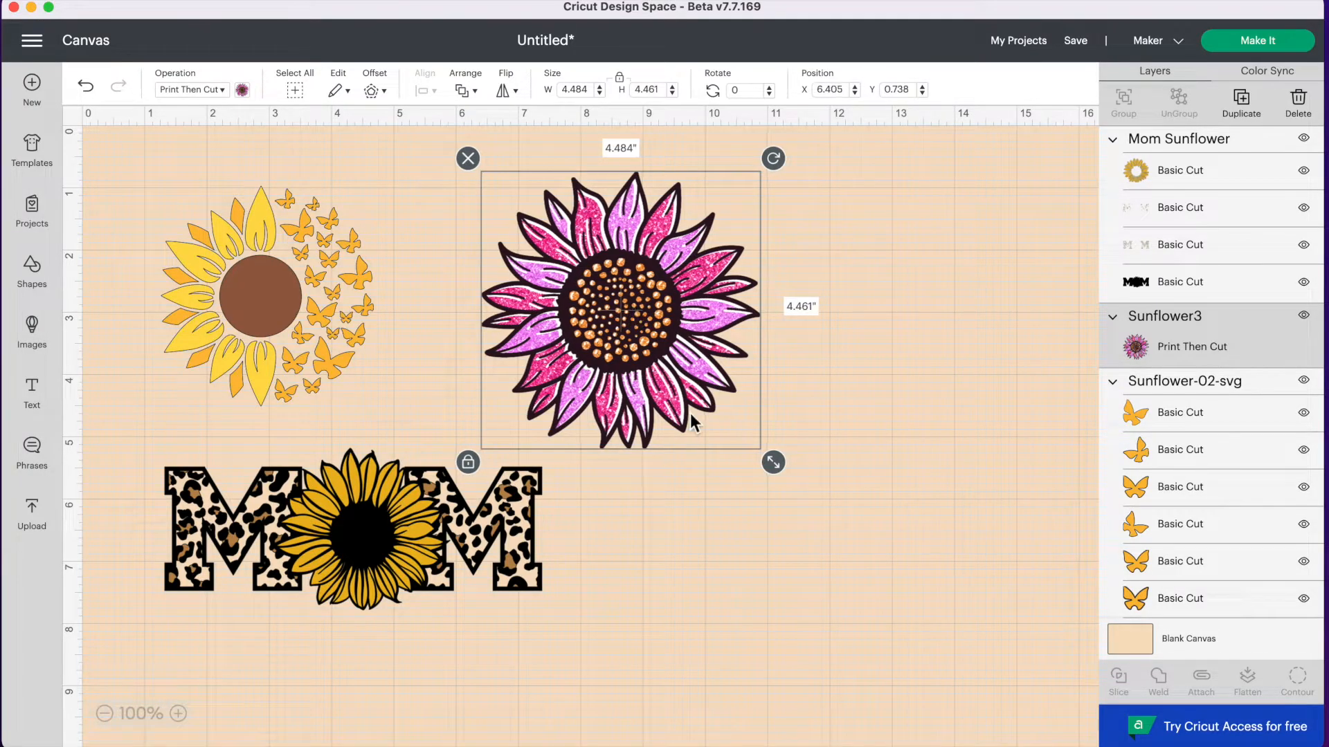
Step: Flatten the butterfly sunflower and the MOM design separately into Print Then Cut images
left_click(267, 268)
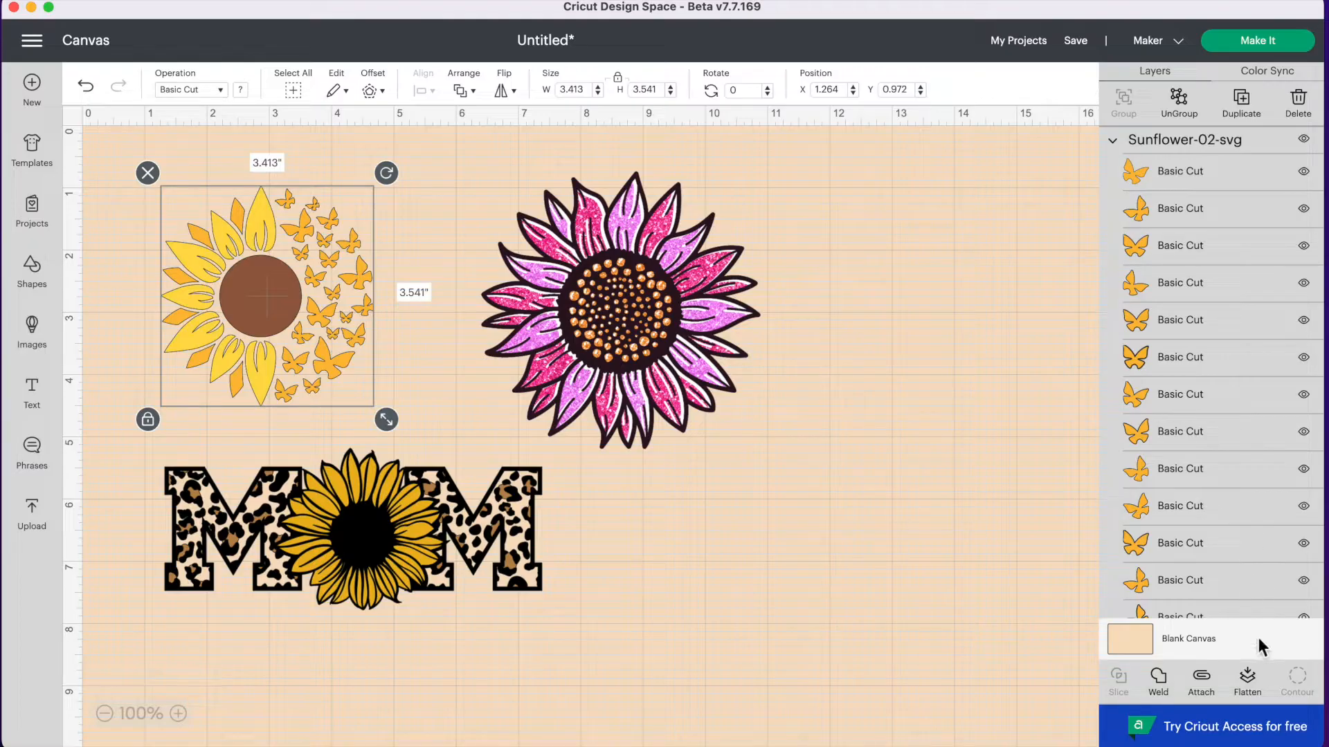
left_click(1255, 694)
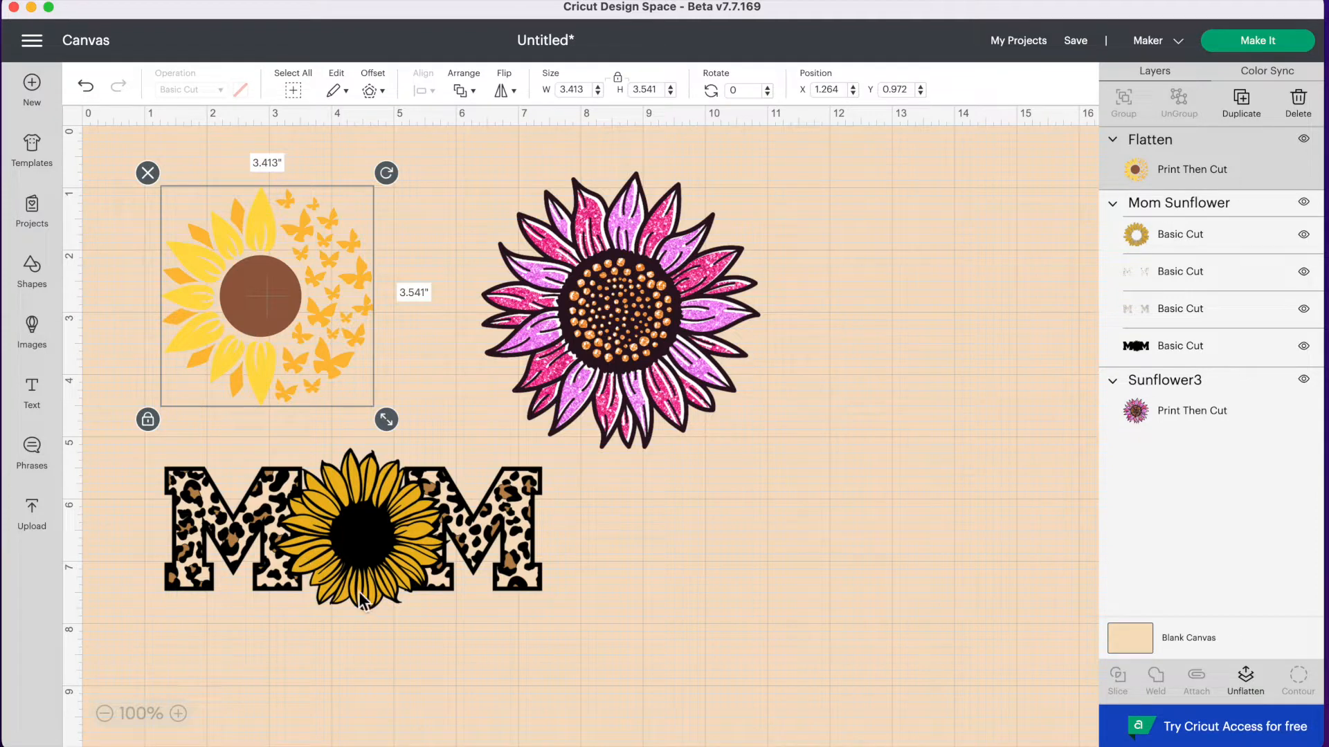
left_click(324, 535)
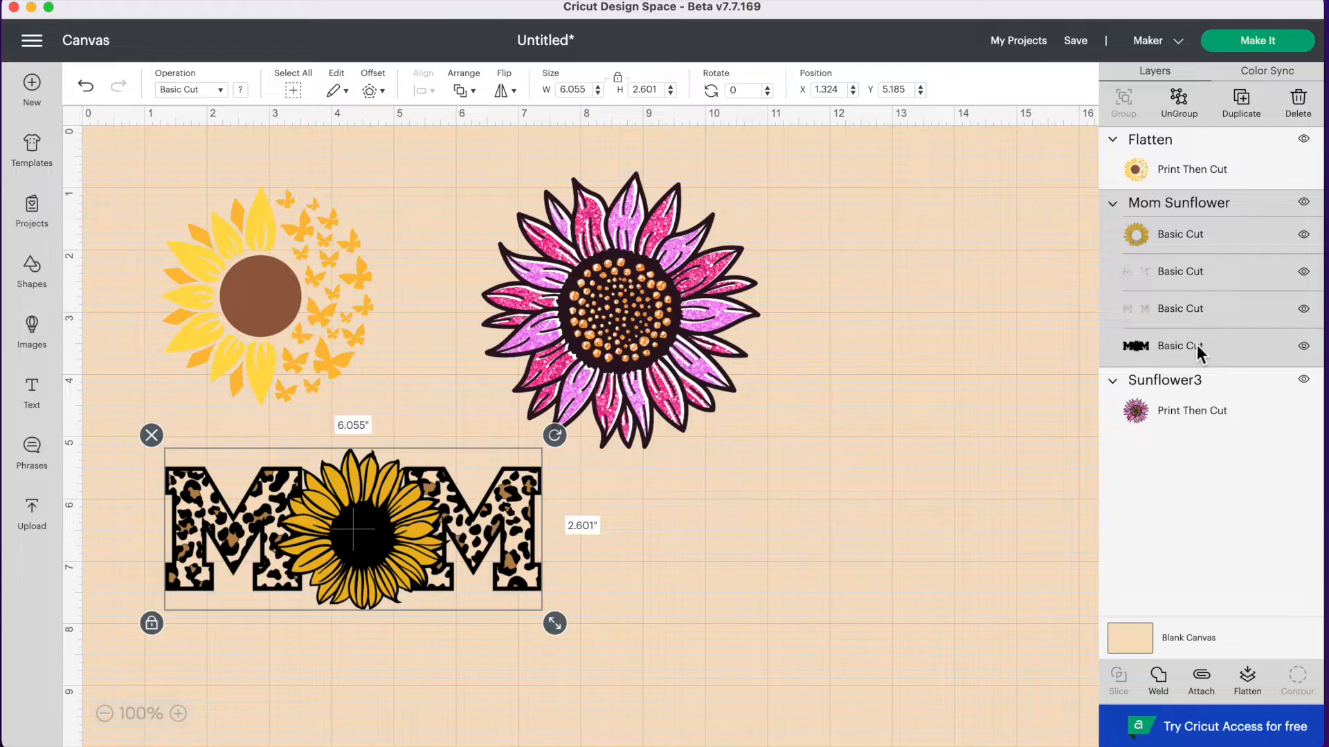
left_click(1256, 695)
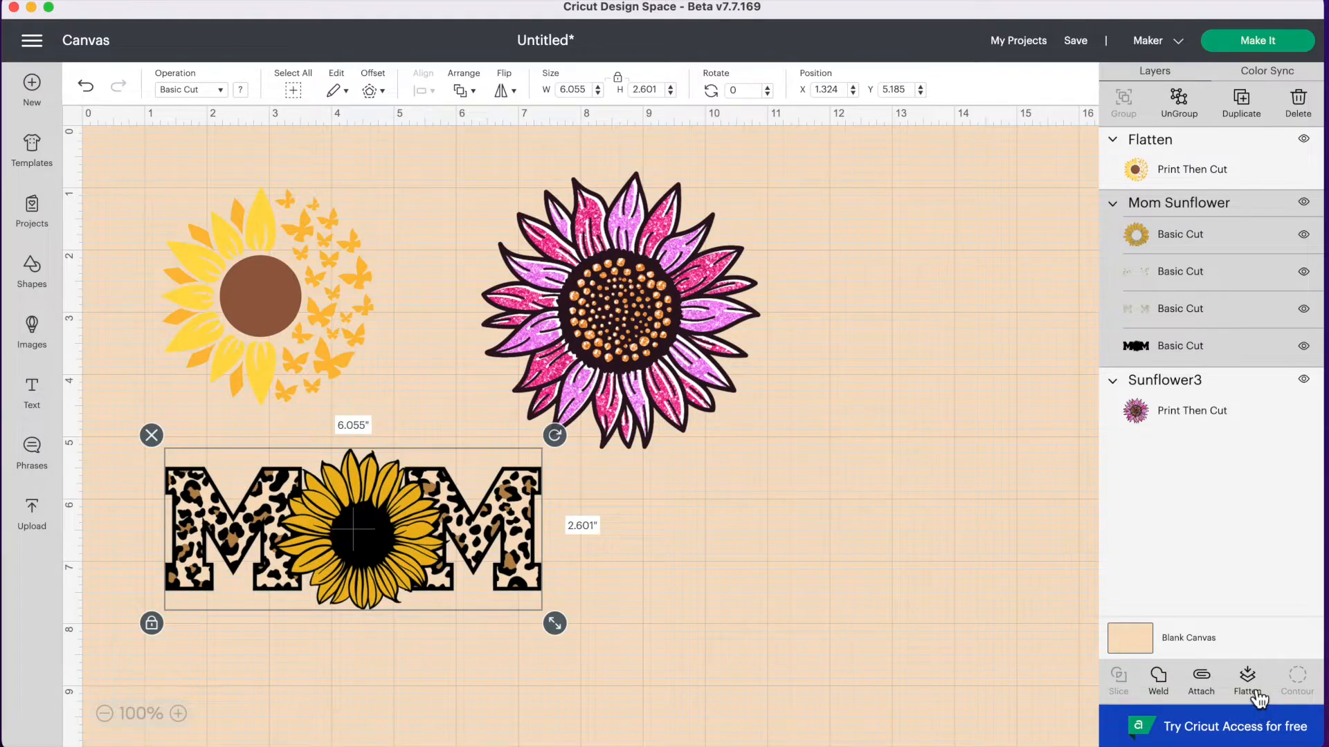
left_click_drag(377, 543, 356, 534)
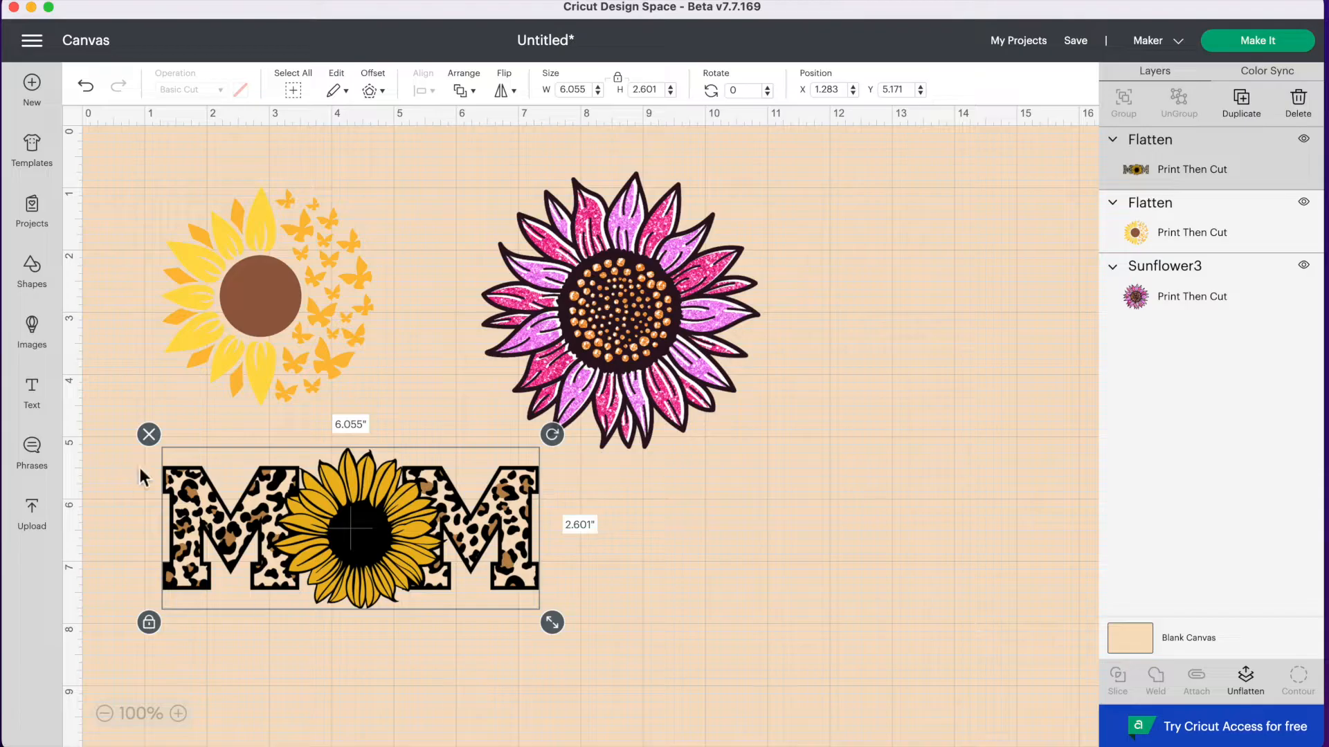
Step: Move the pink and butterfly sunflowers to the canvas's right side, one above the other, and raise the MOM design to the upper left
left_click_drag(653, 291, 893, 274)
left_click_drag(268, 300, 856, 558)
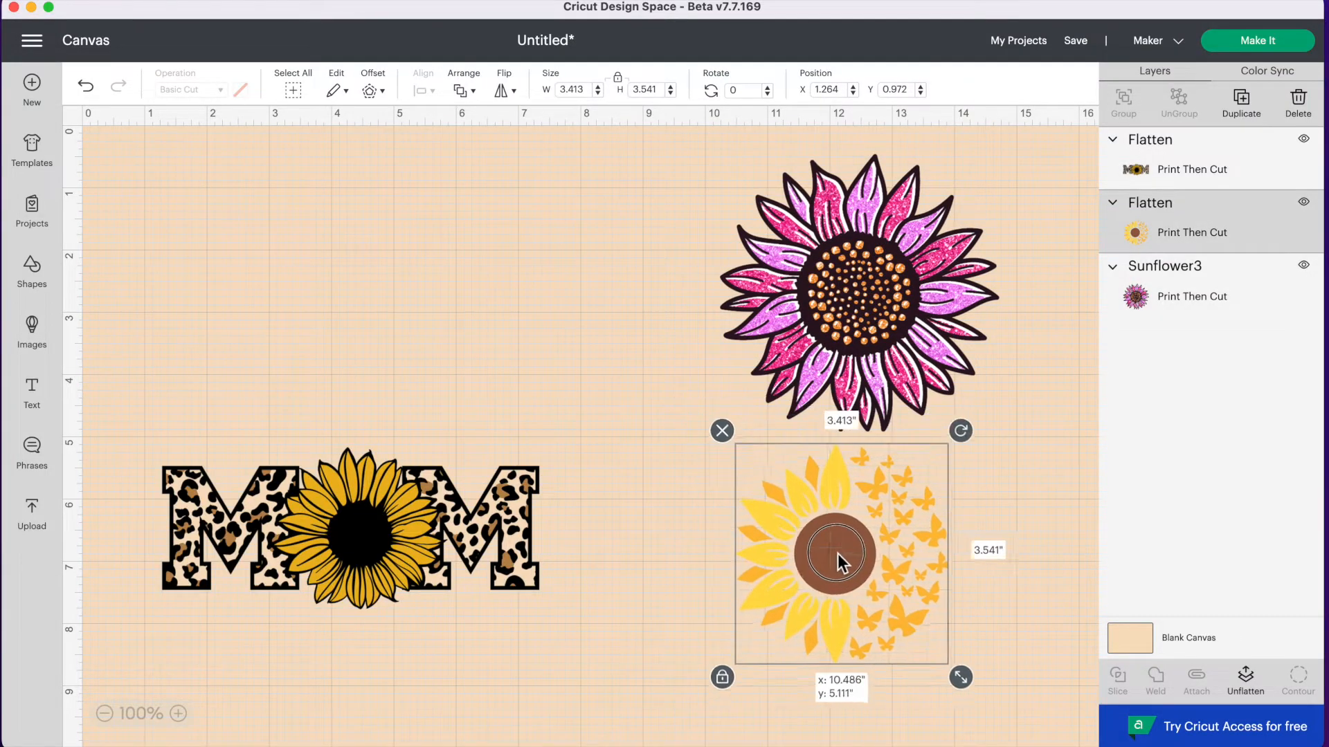
left_click_drag(341, 569, 356, 312)
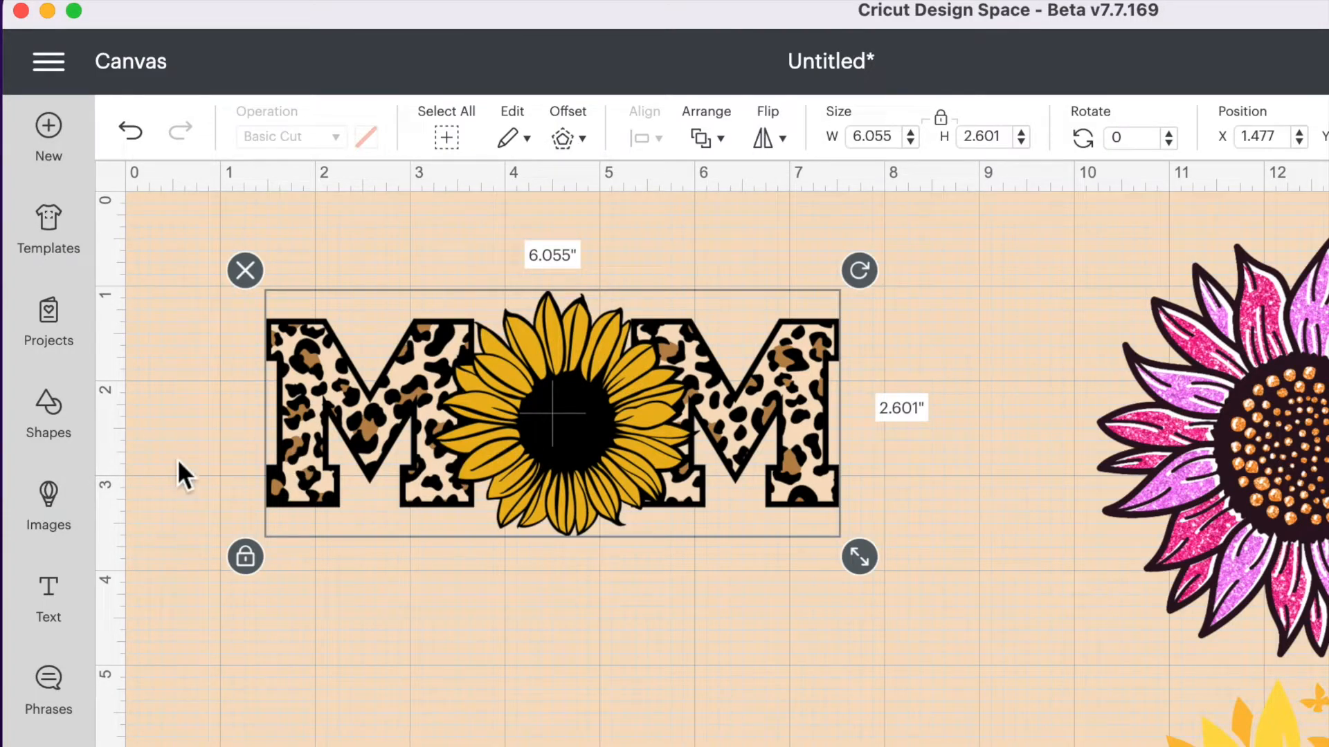
Step: Add a square with unlocked proportions, stretch it to about 7 by 2.9 inches, and place it over the MOM design
left_click(51, 416)
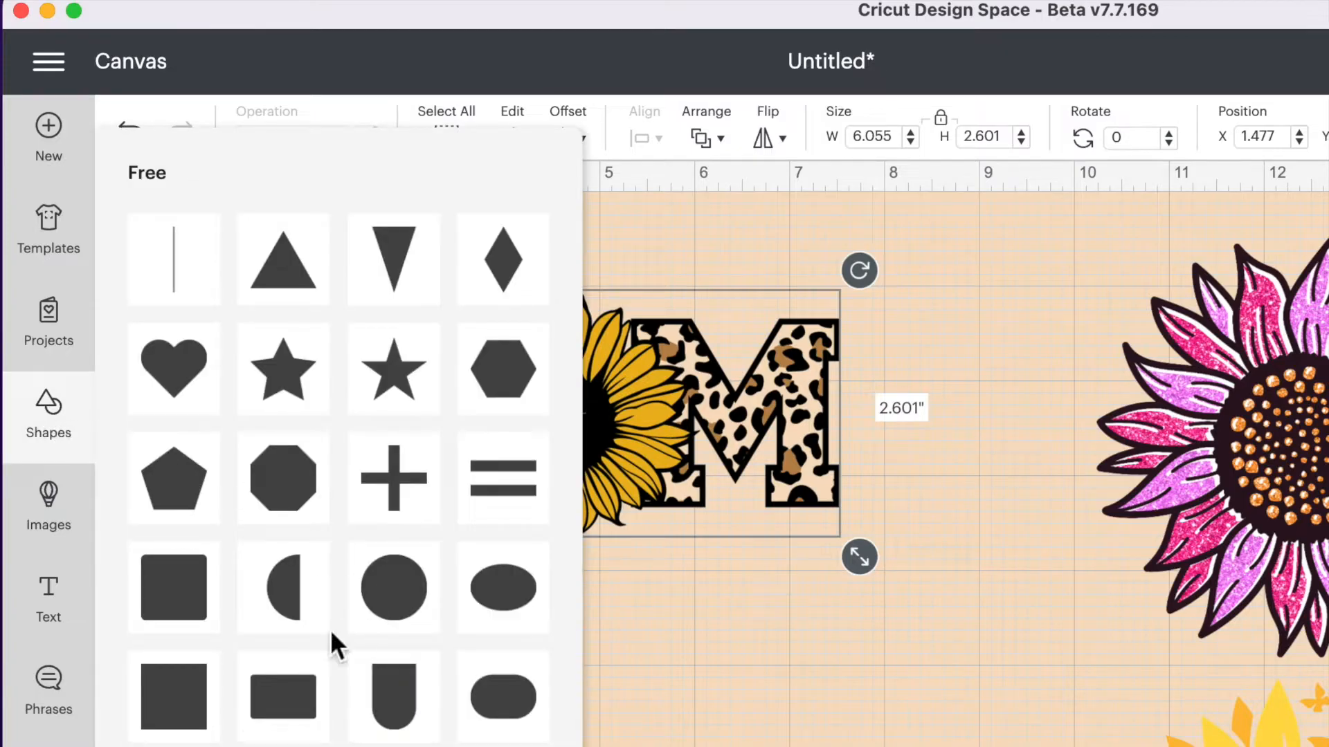
left_click(195, 704)
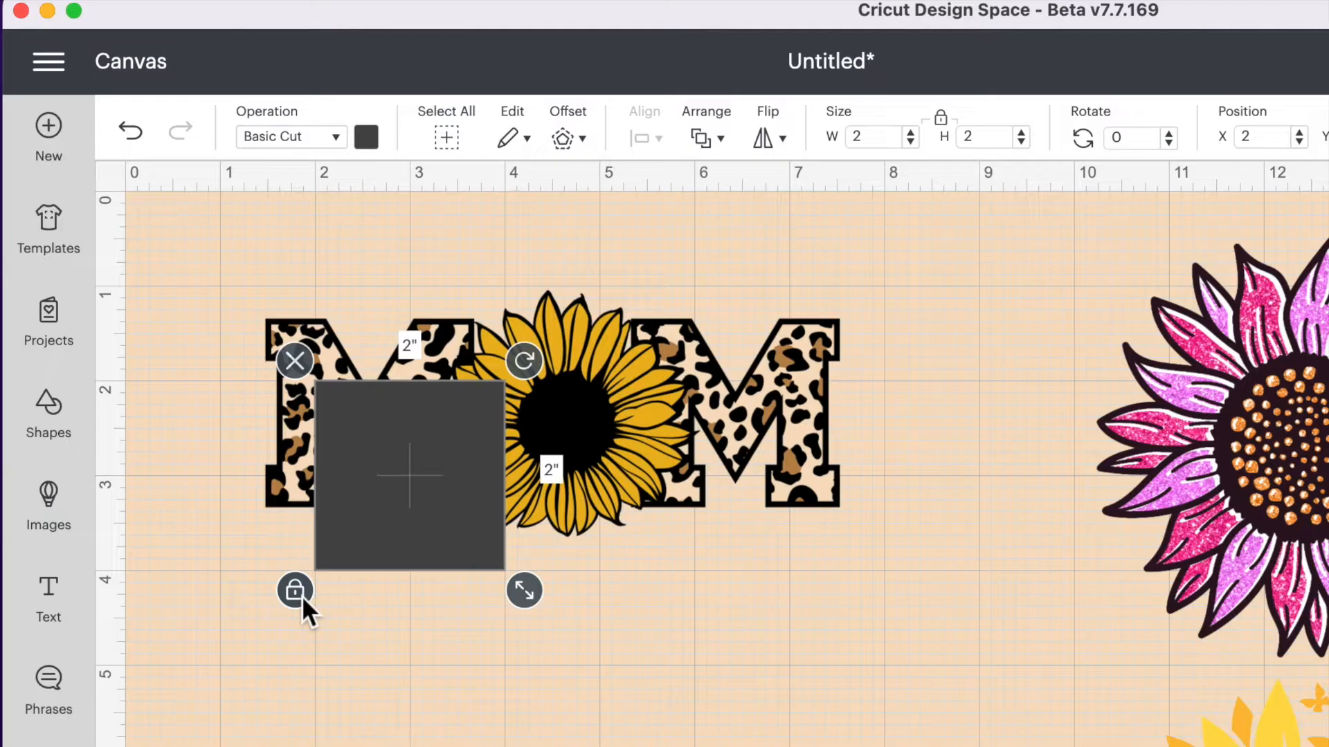
left_click(296, 592)
left_click_drag(524, 590, 965, 659)
left_click_drag(779, 541, 695, 465)
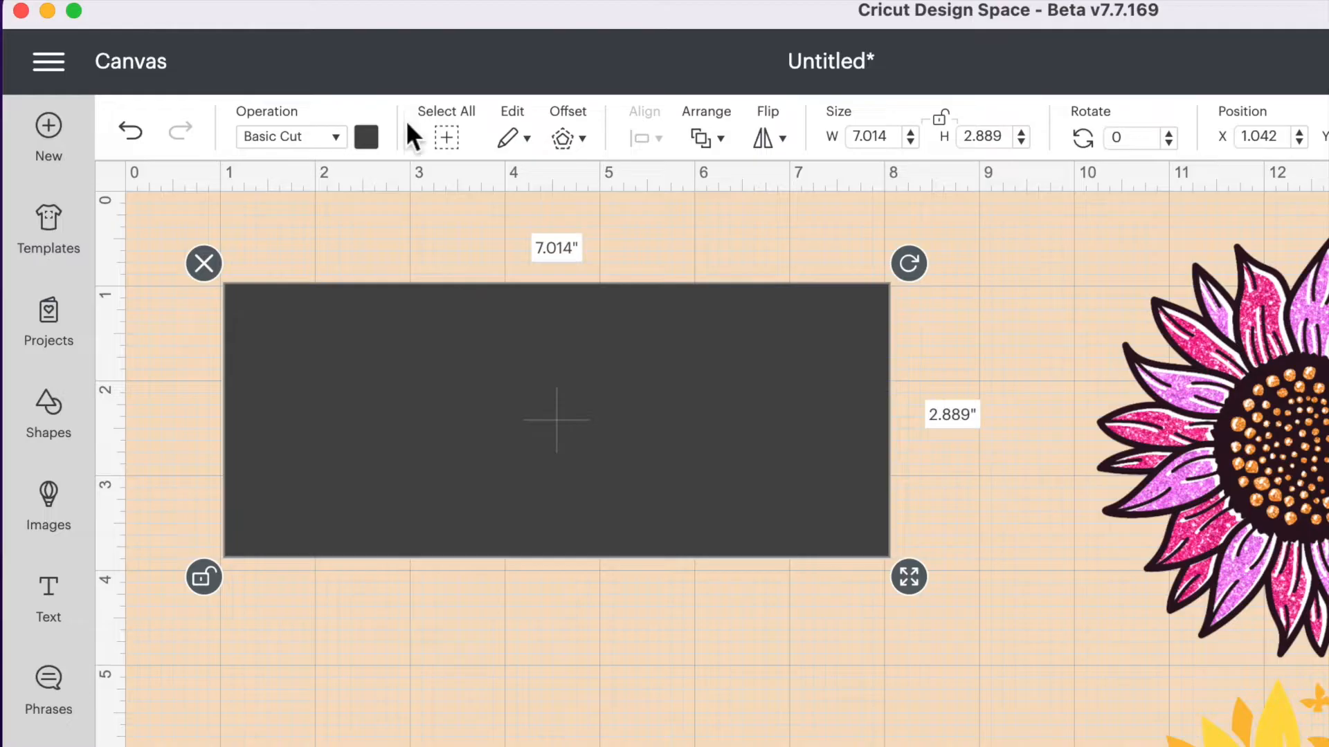
Step: Color the rectangle white and send it to the back, behind the MOM design
left_click(367, 138)
left_click(394, 413)
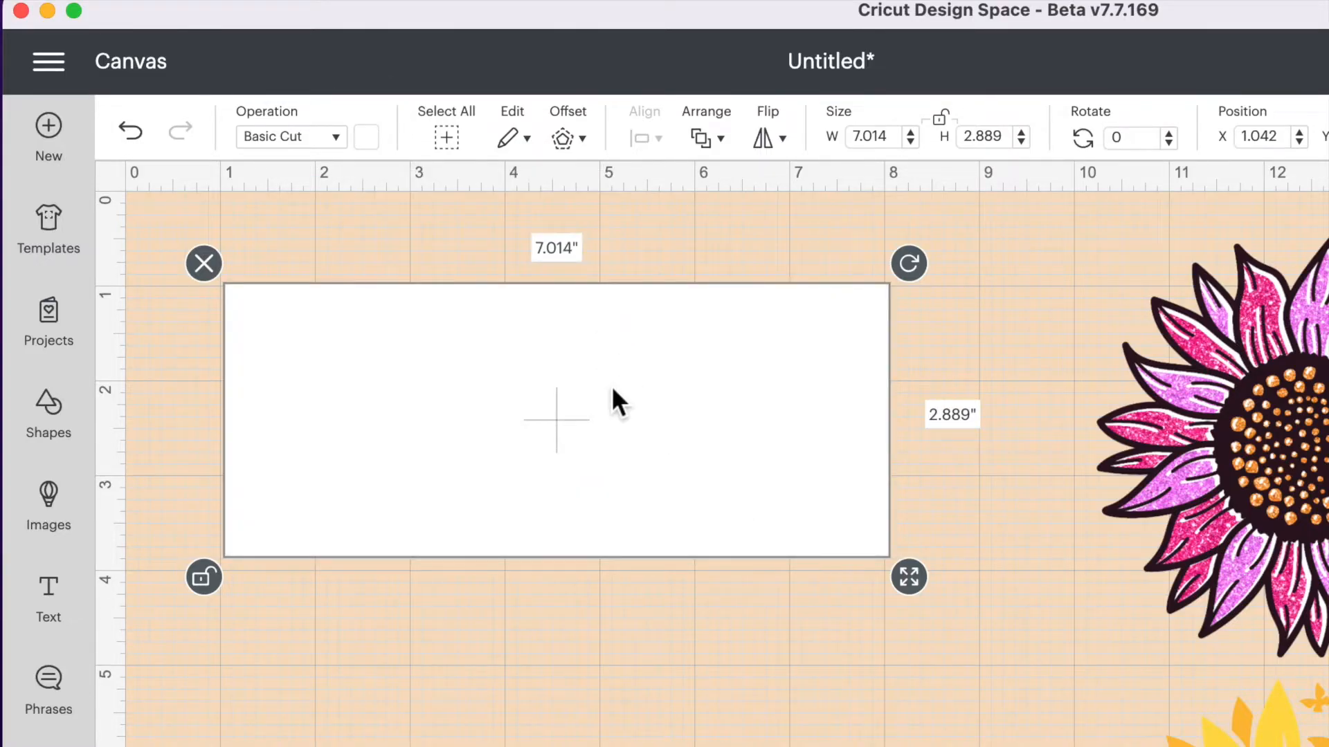
left_click(713, 139)
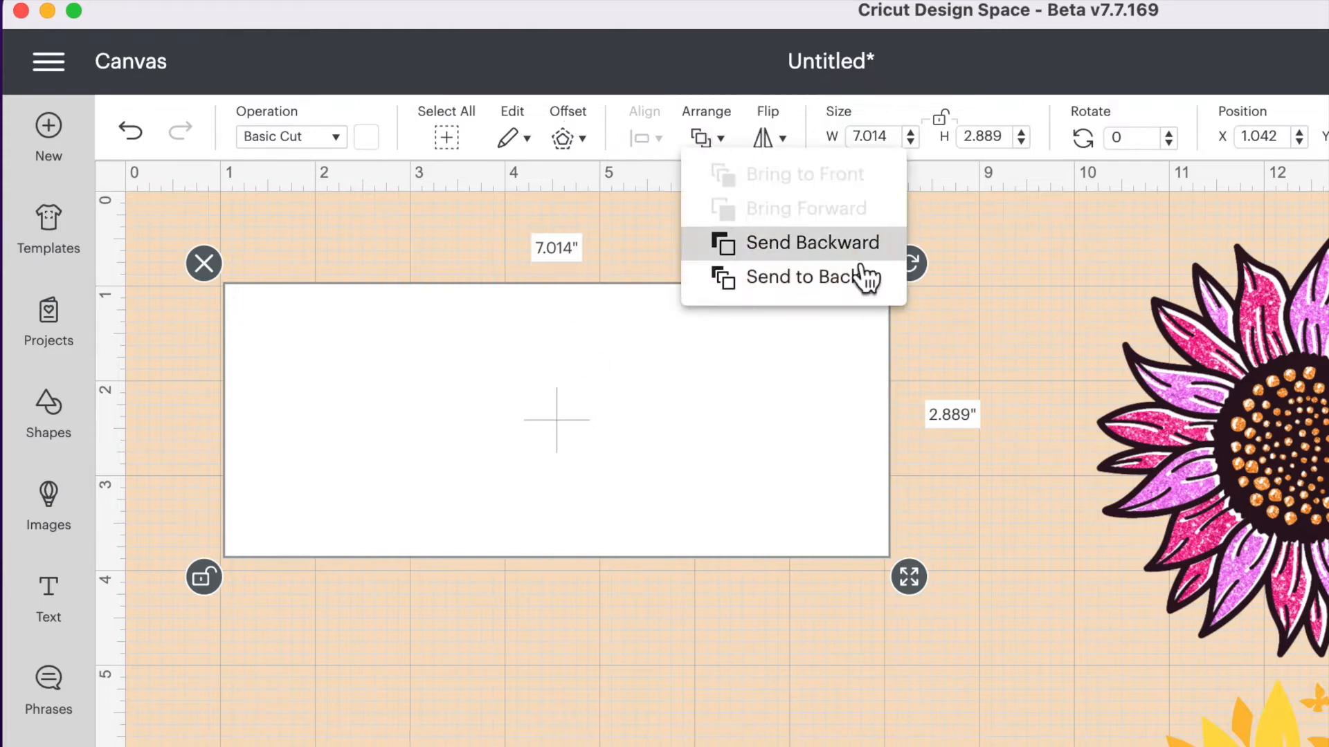
left_click(843, 294)
Step: Shift the white rectangle and shrink it to about 6.5 by 2.8 inches so it frames the MOM design
left_click_drag(851, 533, 874, 551)
left_click_drag(931, 592, 888, 595)
left_click(803, 642)
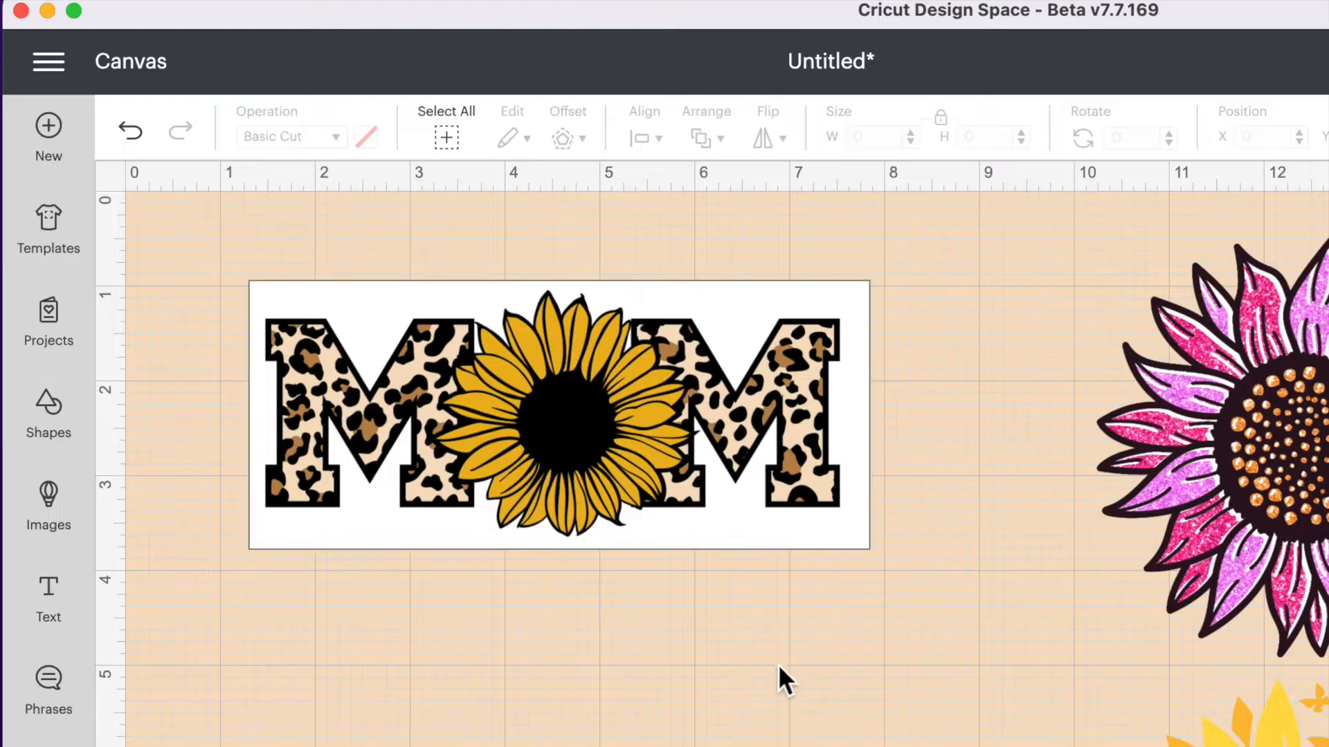
Step: Center the white rectangle and the MOM design on each other and flatten them into one Print Then Cut image
left_click_drag(774, 745, 533, 391)
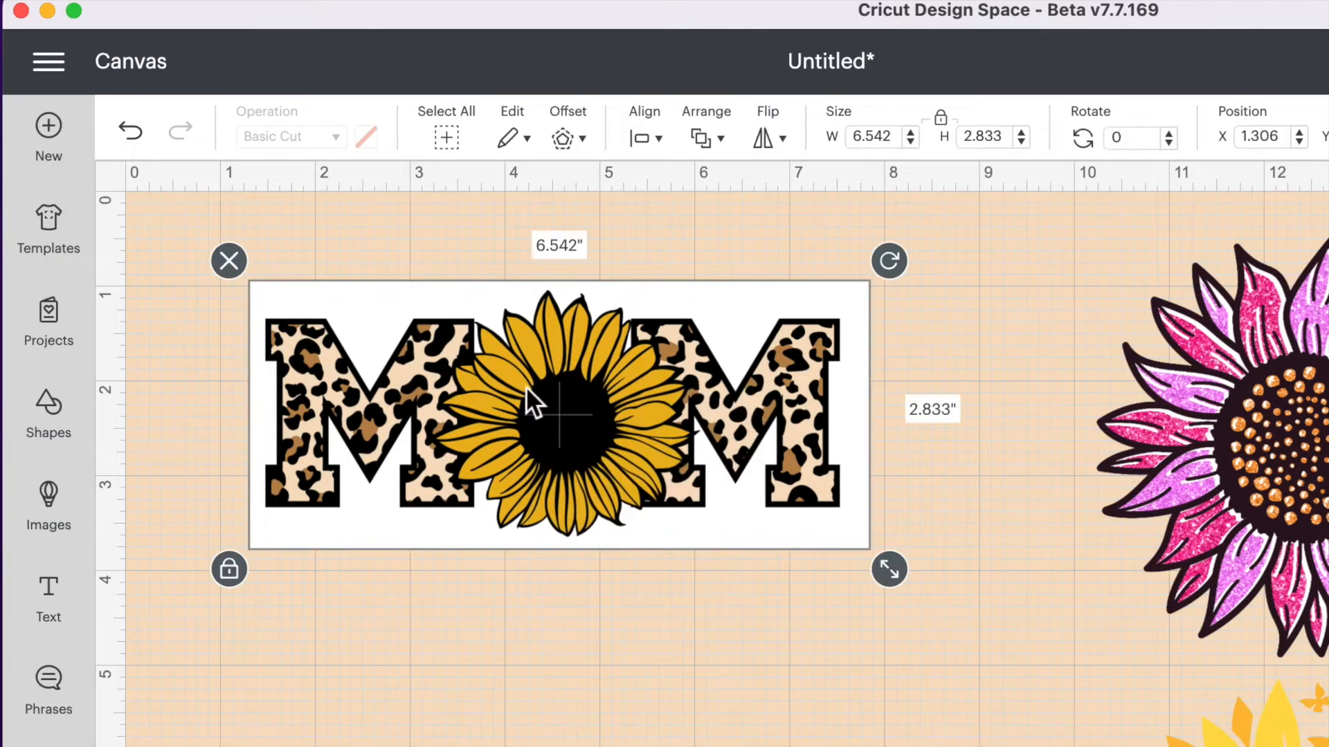
left_click(648, 138)
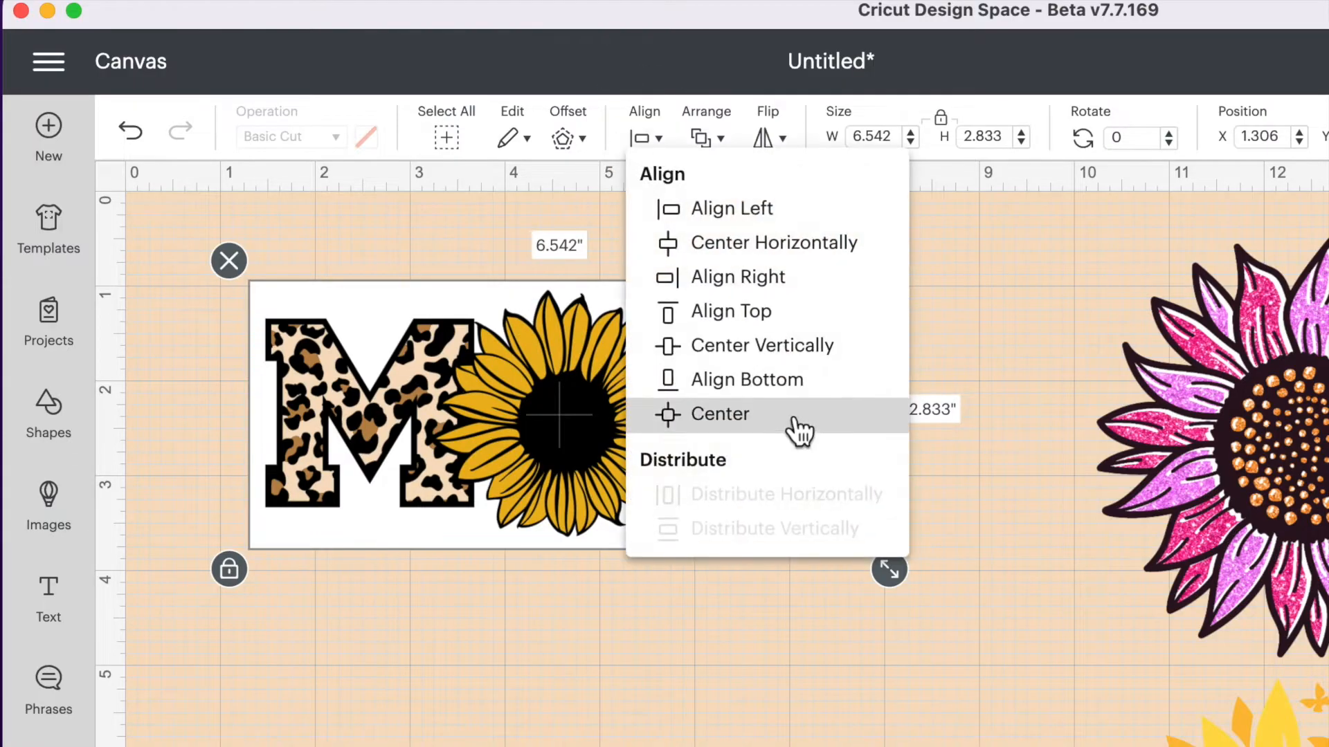
left_click(721, 415)
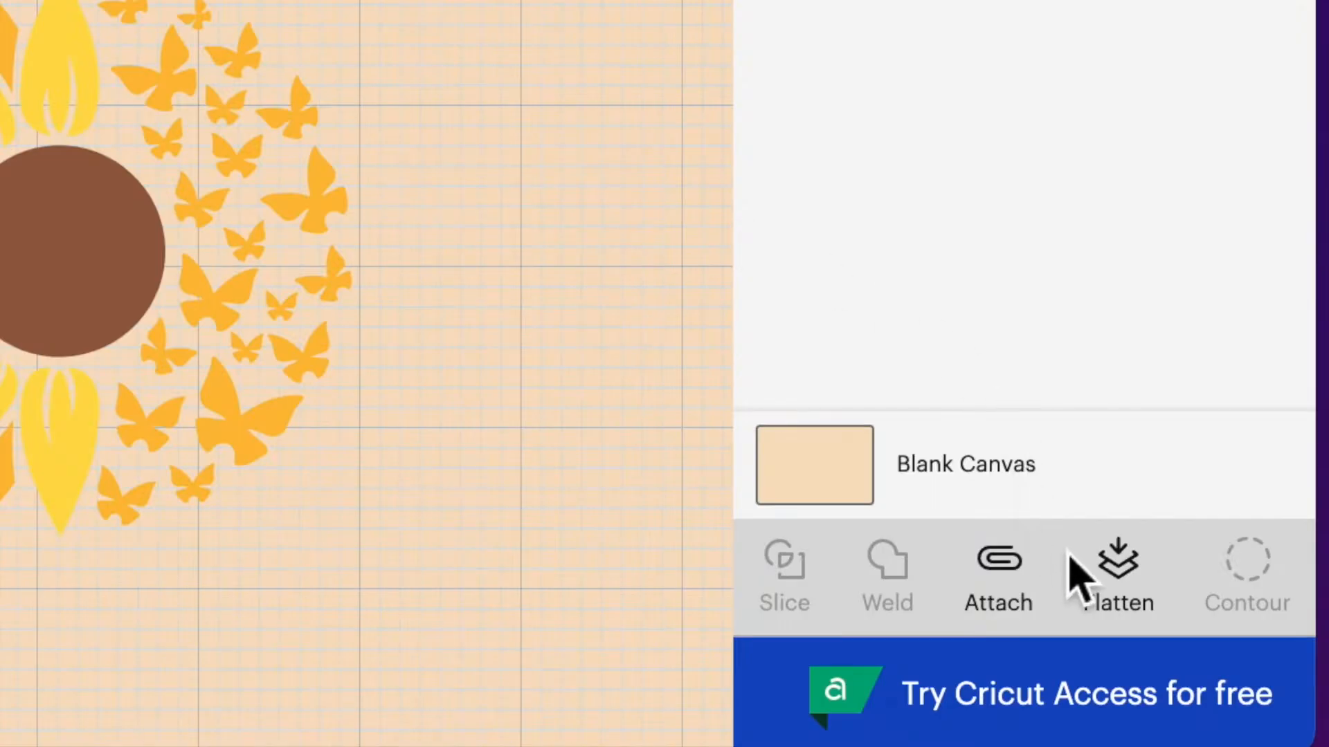
left_click(1111, 574)
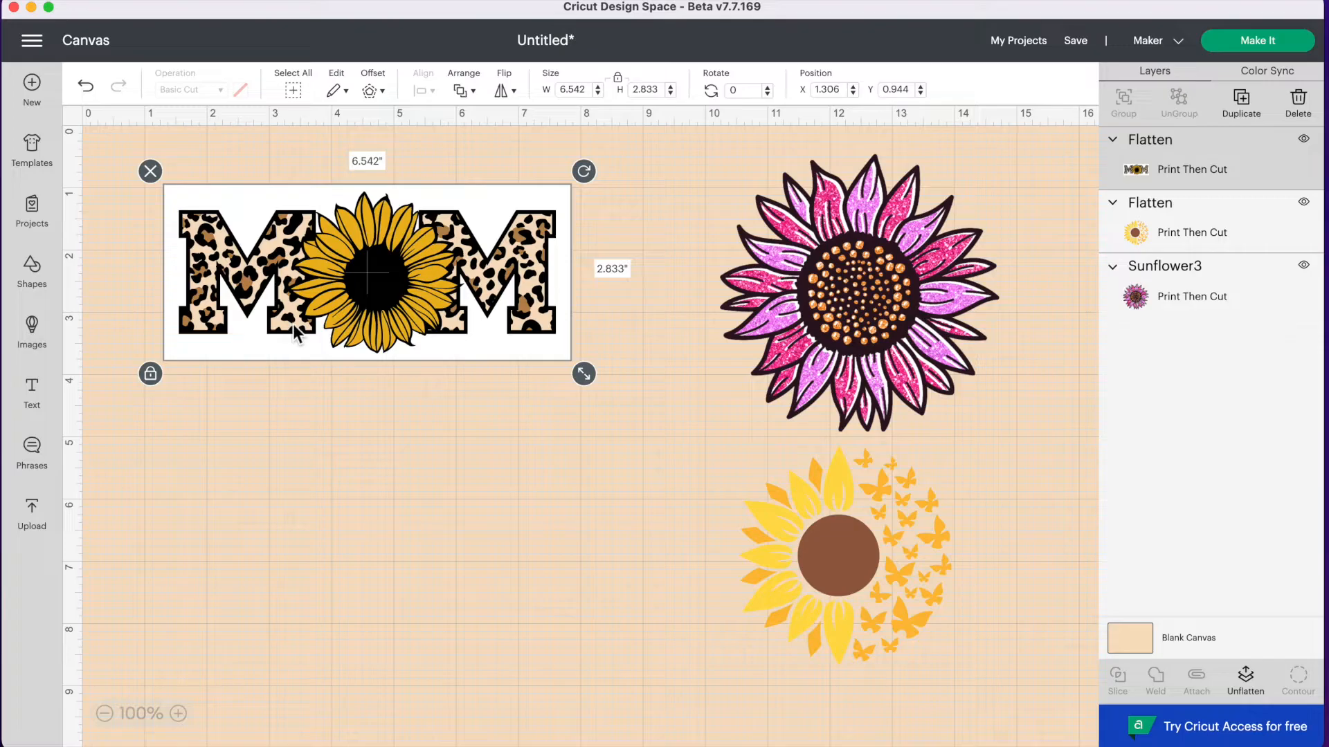
Step: Unflatten the MOM image and delete the white rectangle, leaving only the MOM design at the canvas's upper left
left_click(1247, 681)
left_click_drag(412, 258, 419, 409)
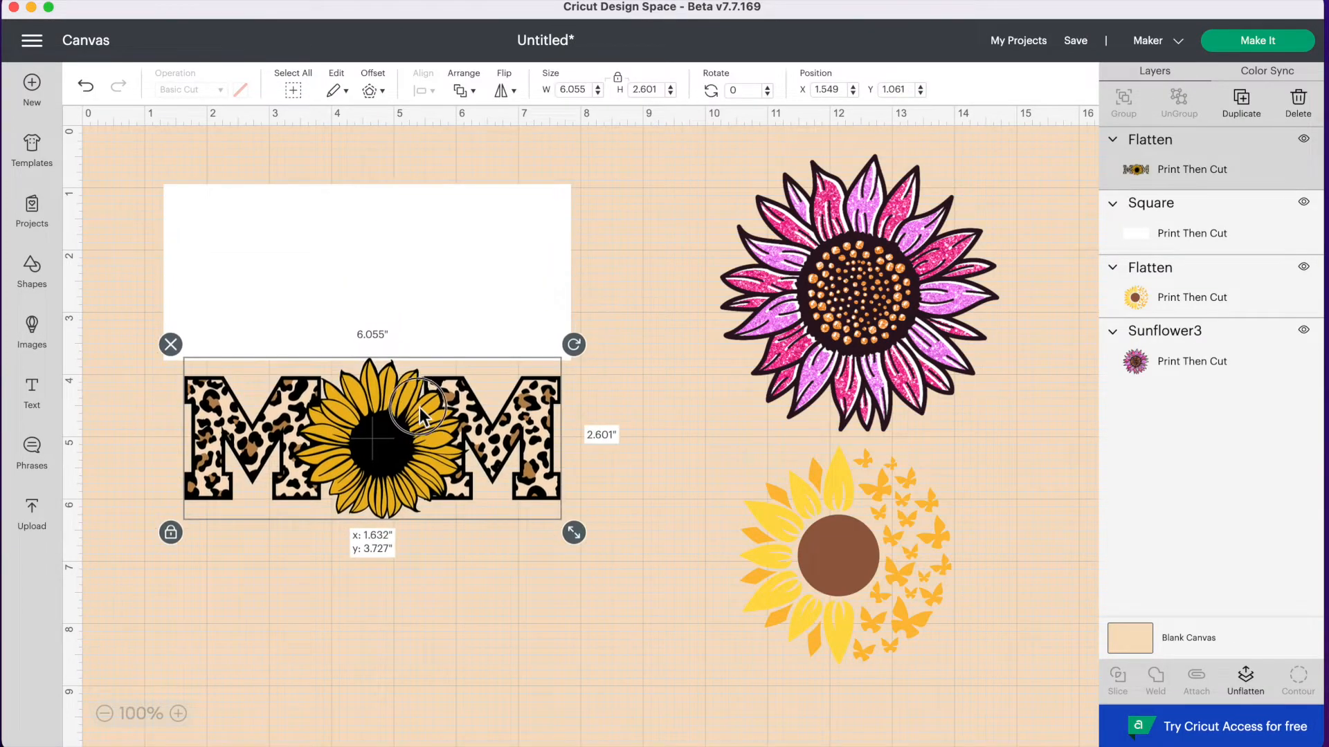
left_click(363, 240)
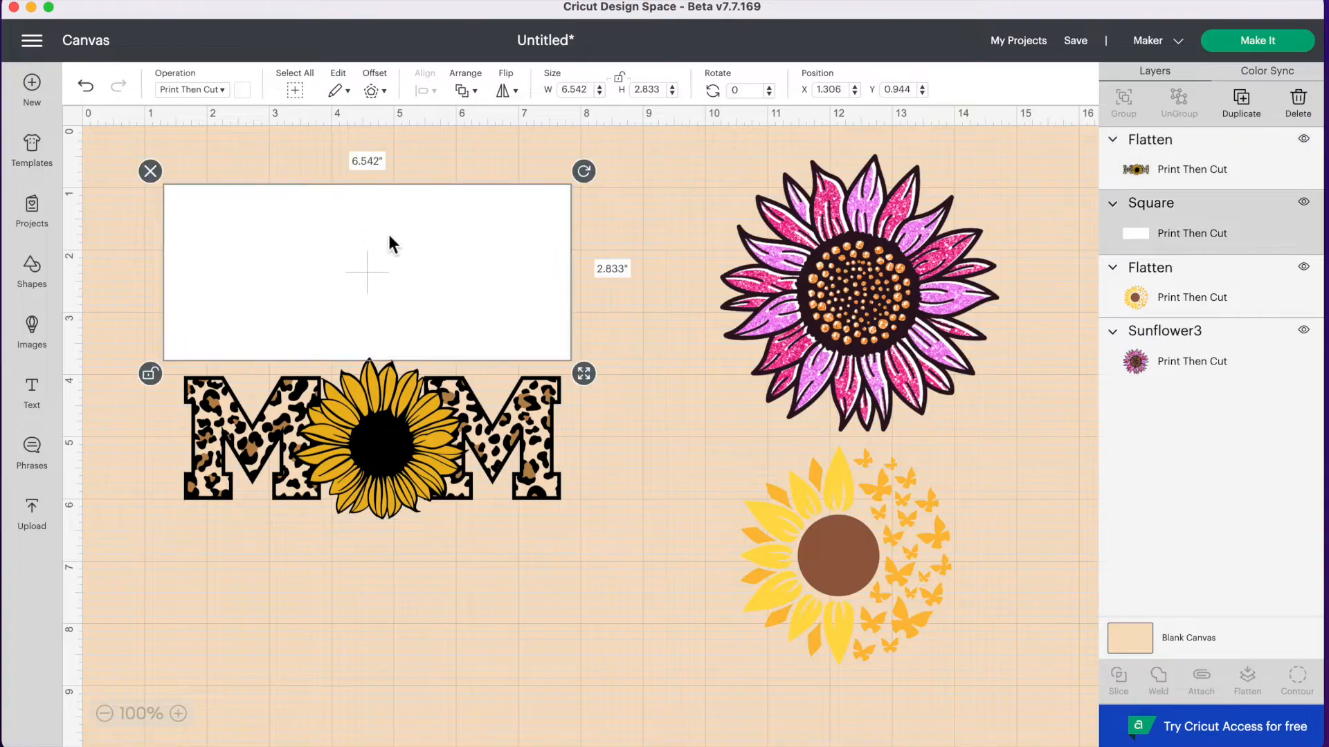
left_click(151, 171)
left_click_drag(396, 439, 394, 281)
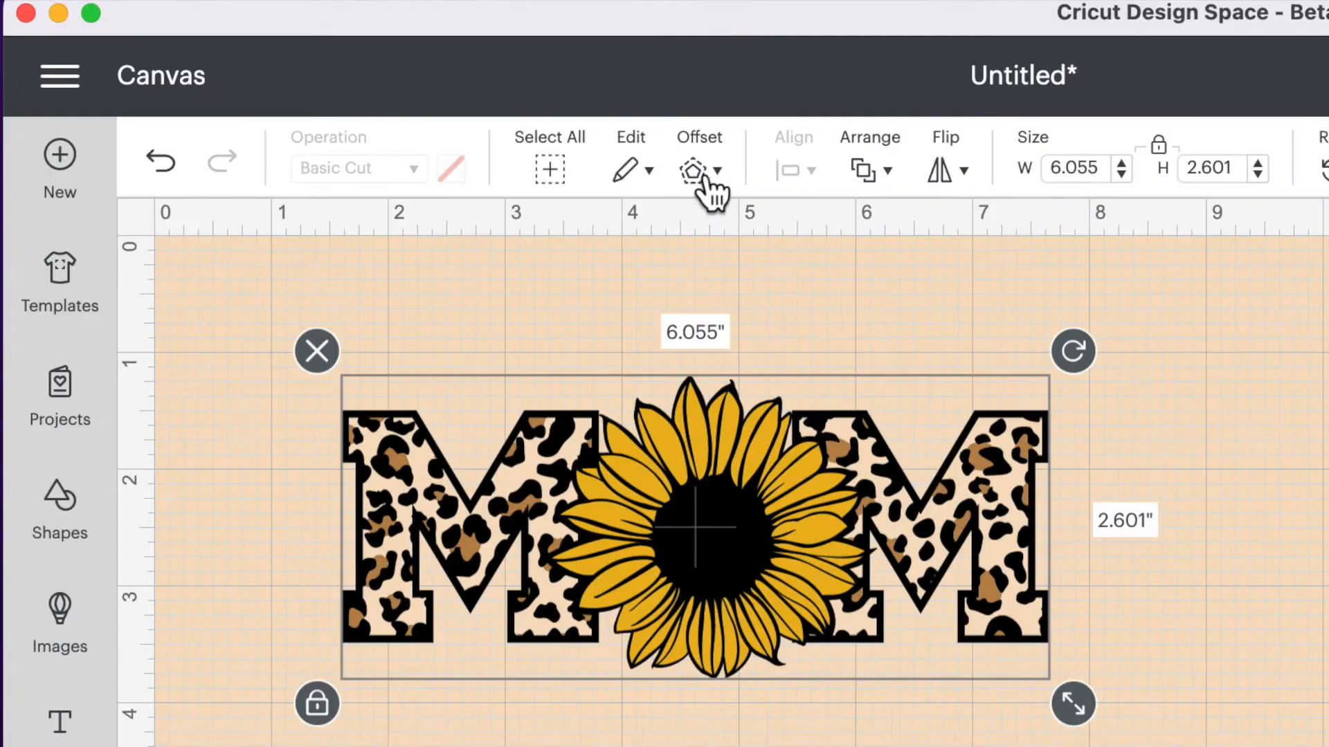
Step: Move the MOM design down the canvas to about X 1.6, Y 4.5 without applying an offset
left_click(716, 178)
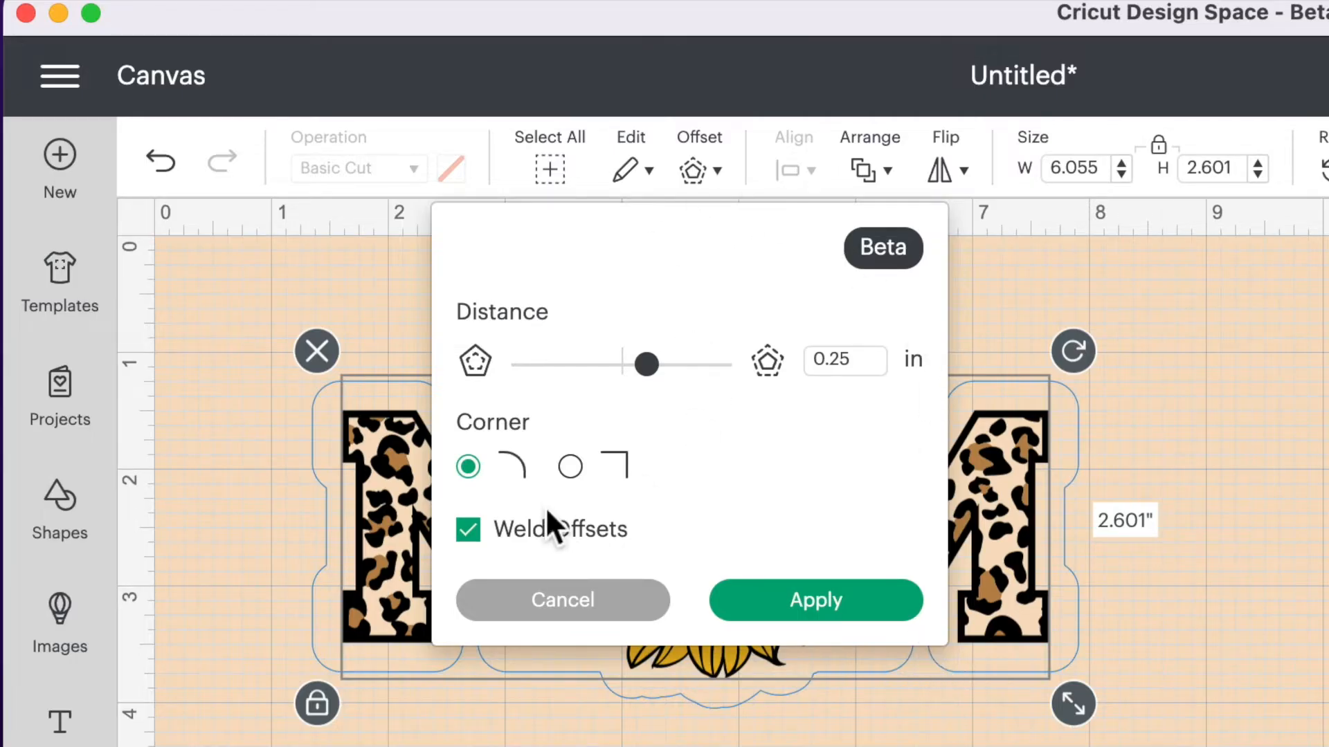
left_click(606, 618)
left_click_drag(686, 508, 683, 542)
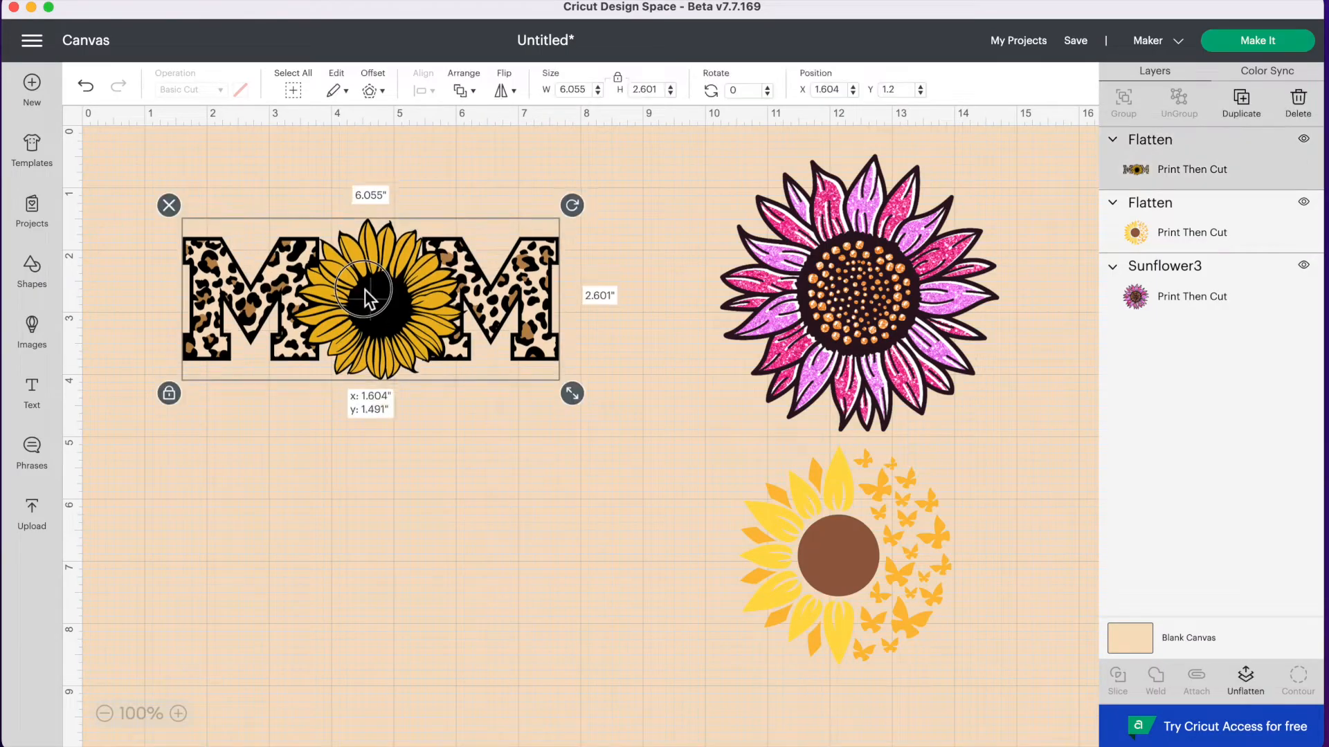
left_click_drag(364, 290, 367, 475)
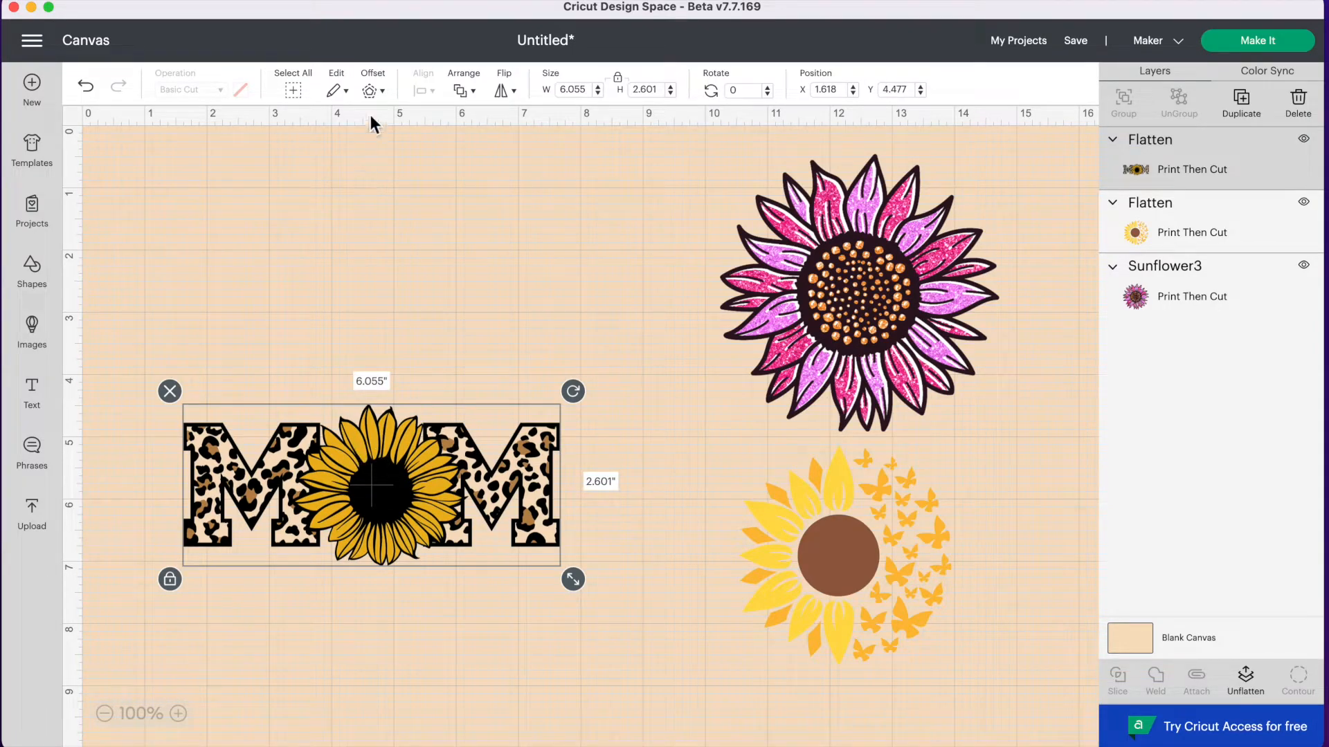
Step: Apply a 0.1-inch offset with rounded corners and welded offsets around the MOM design
left_click(382, 91)
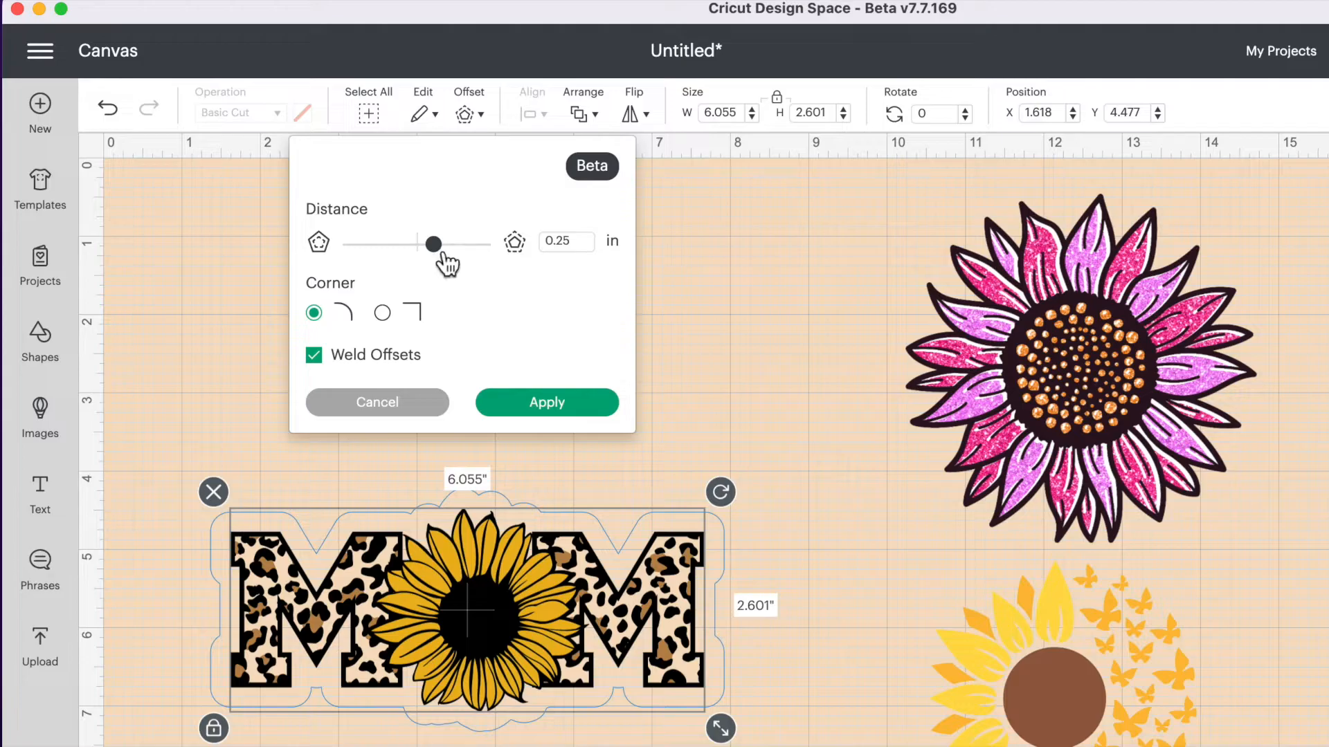
left_click_drag(445, 255, 431, 254)
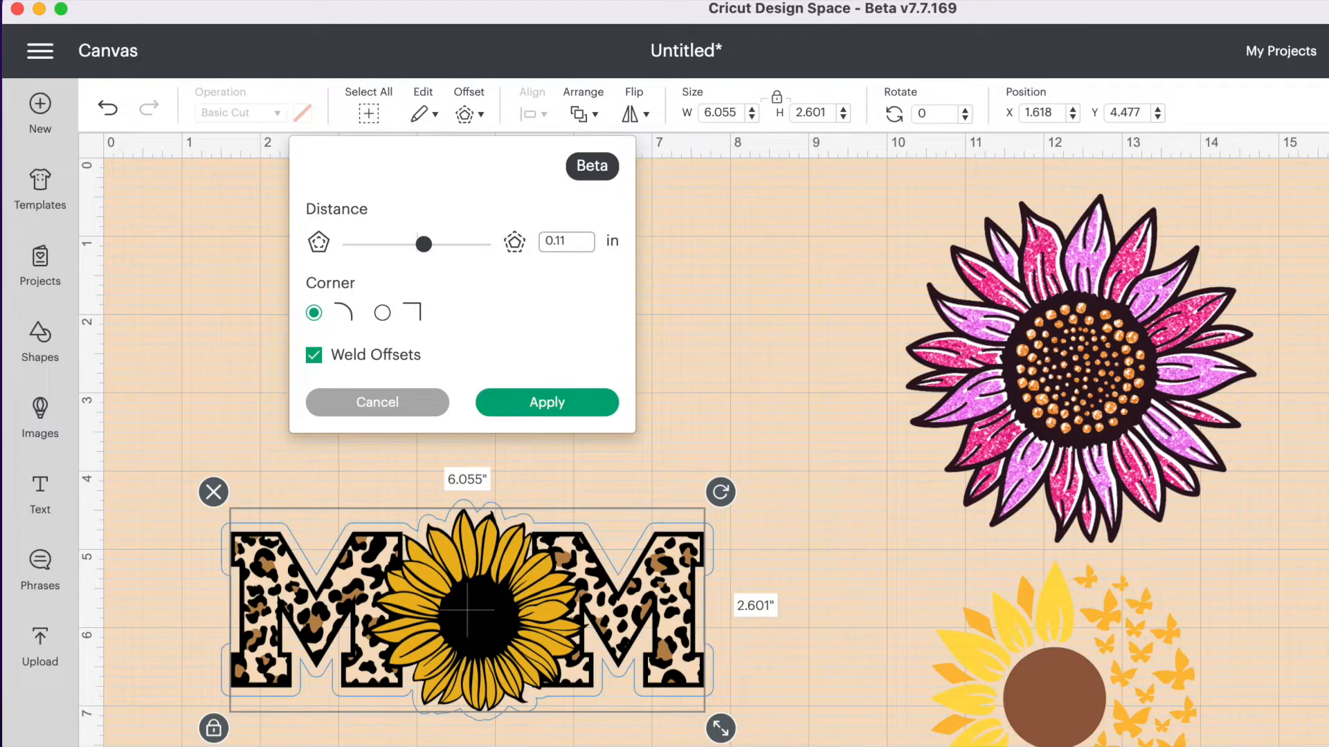
key("BackSpace")
key("Return")
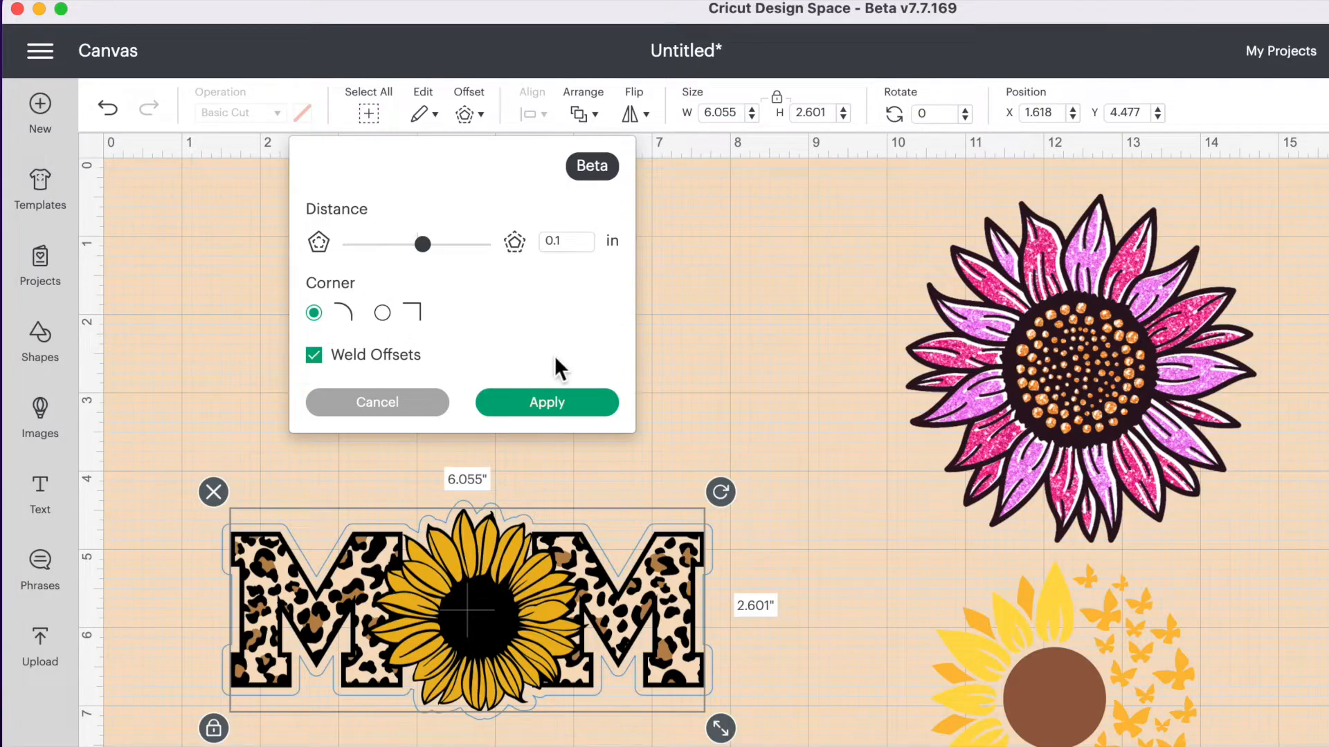
left_click(572, 401)
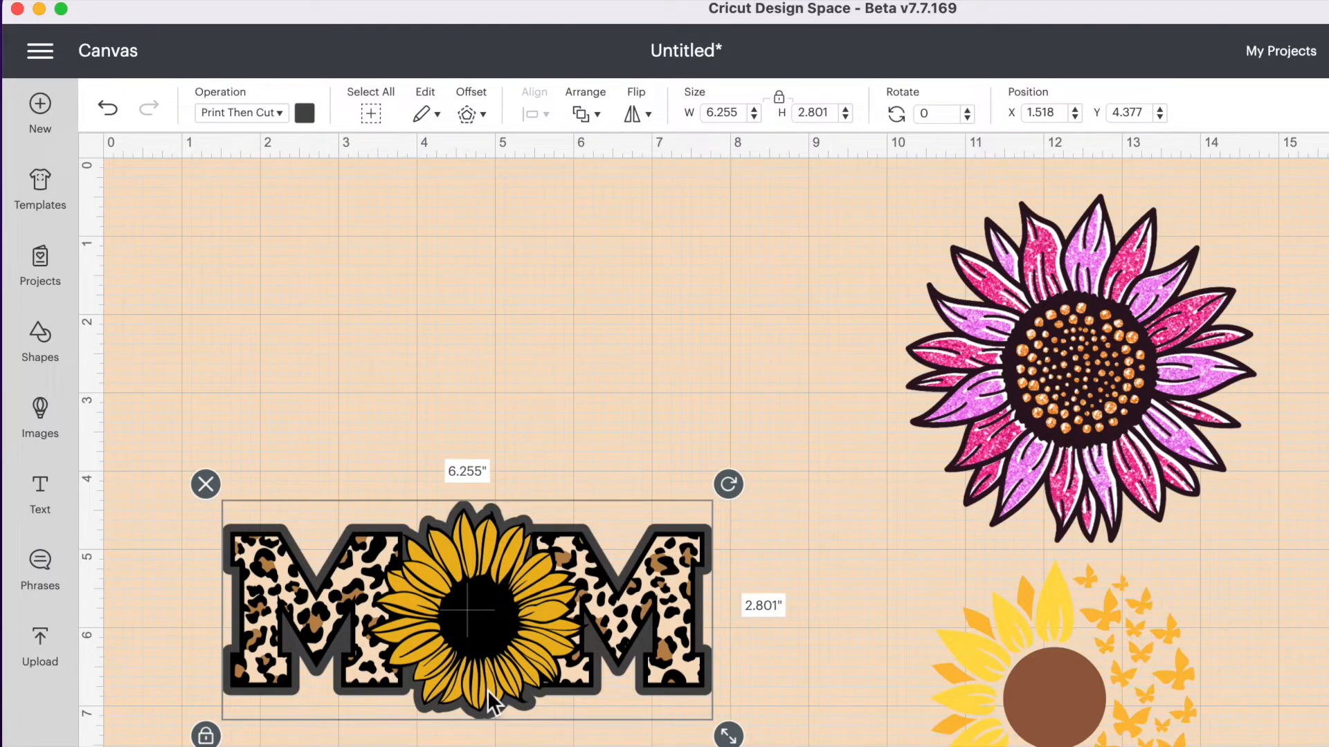
Step: Color the offset behind the MOM design white, trying black as an alternative before settling on white
left_click(309, 115)
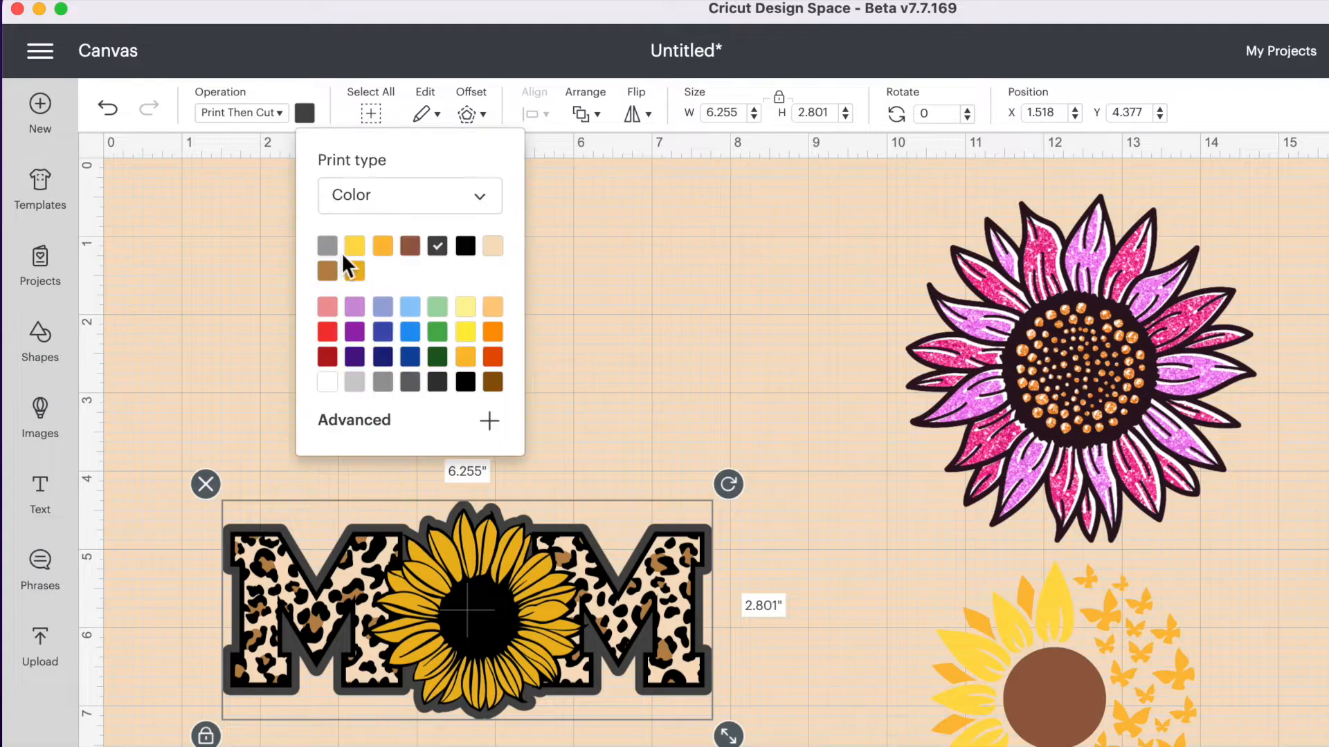
left_click(328, 384)
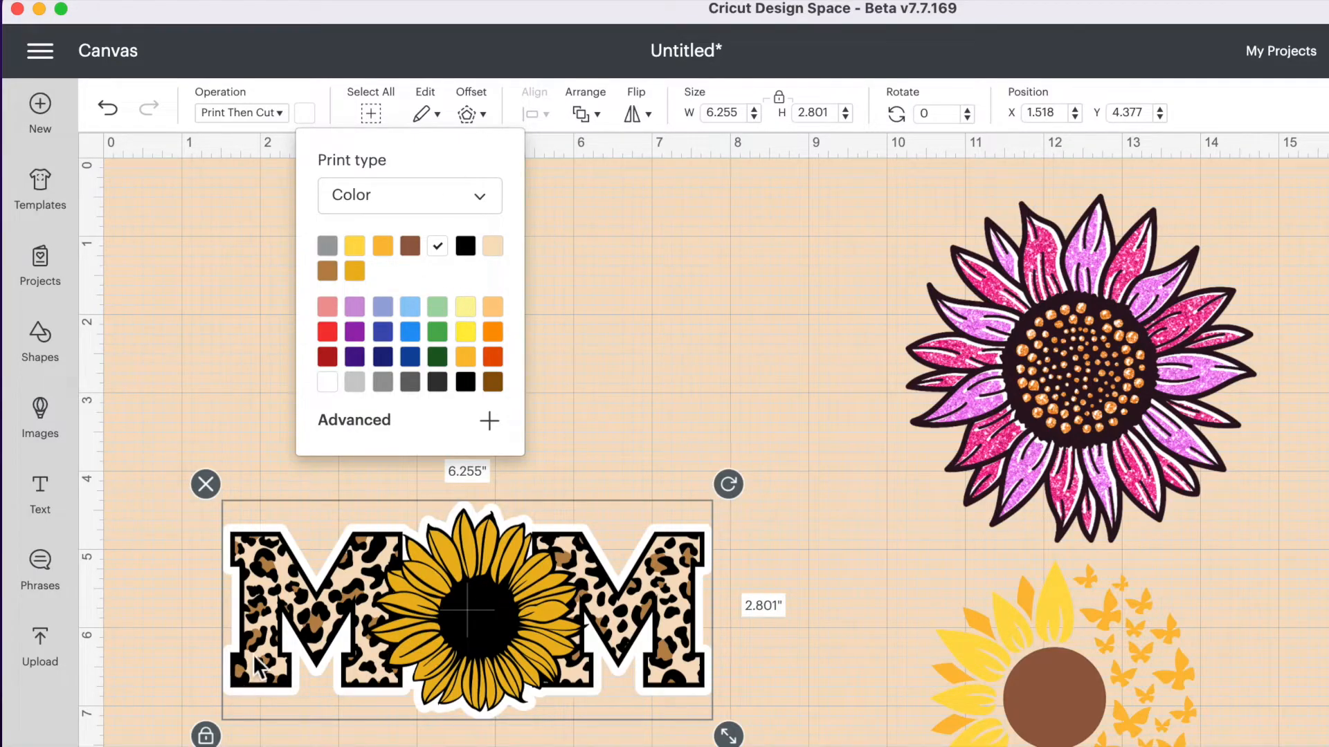
left_click(465, 247)
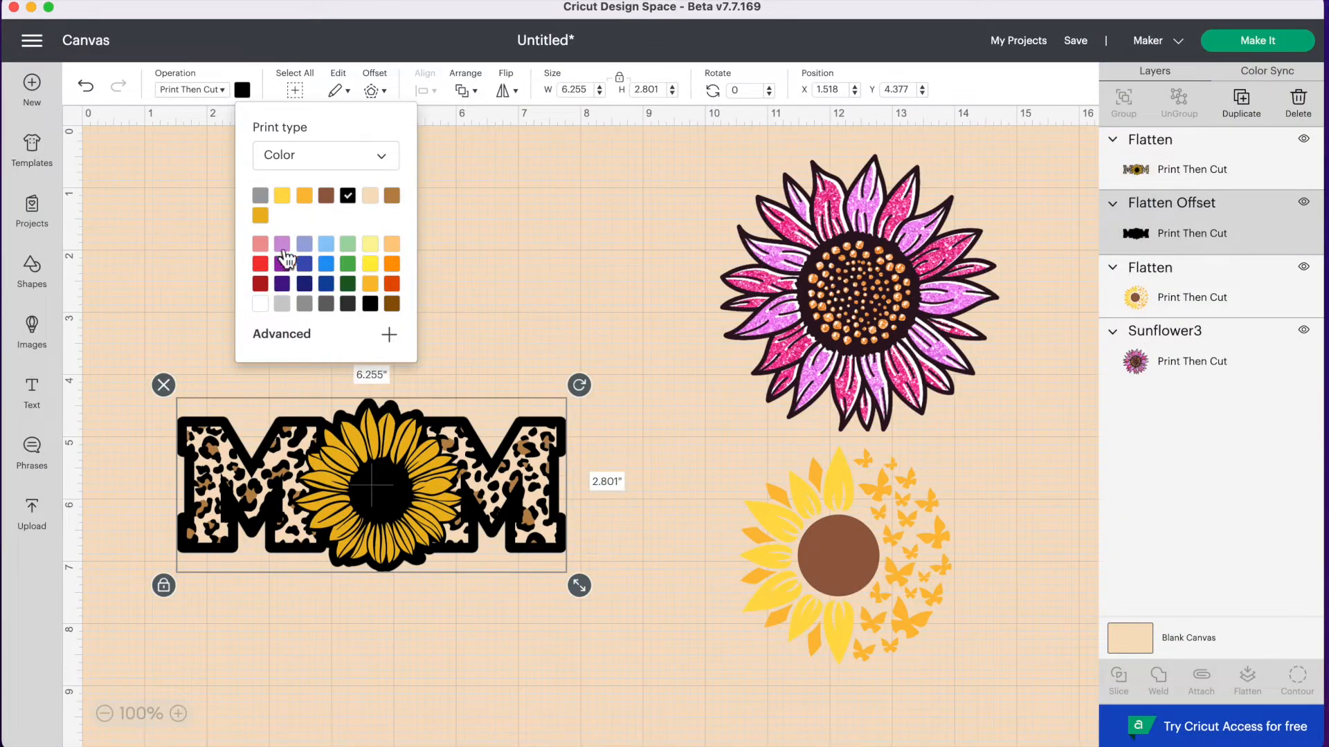
left_click(265, 311)
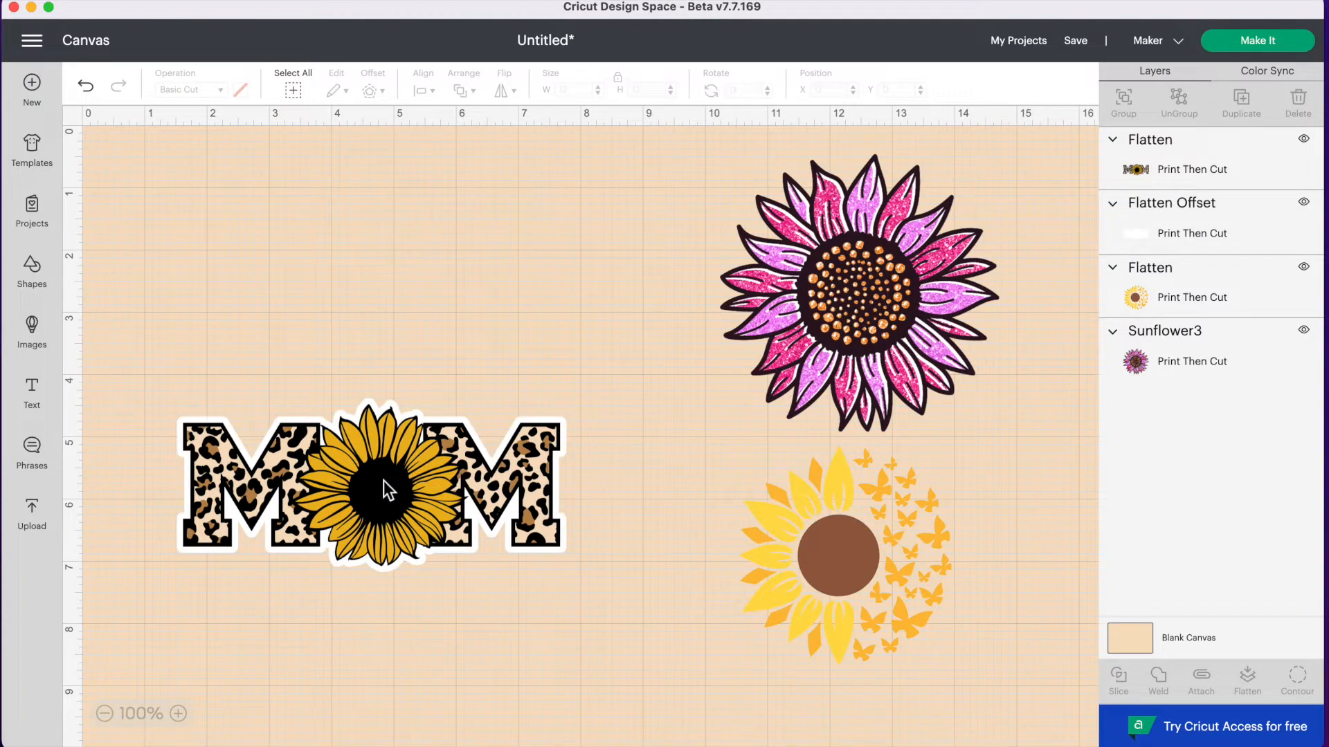
Step: Flatten the MOM design with its white offset and move the image up to about X 1.2, Y 2.6
left_click_drag(483, 349, 367, 524)
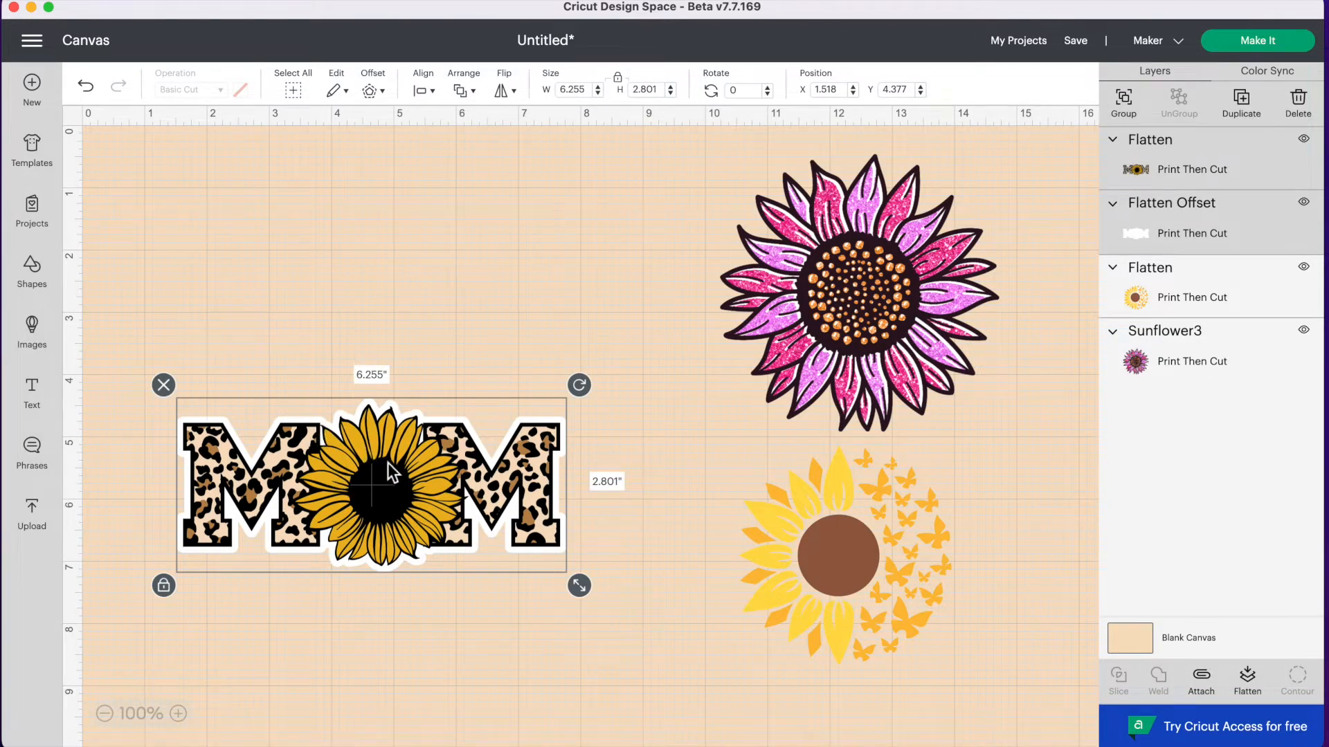
left_click(1253, 688)
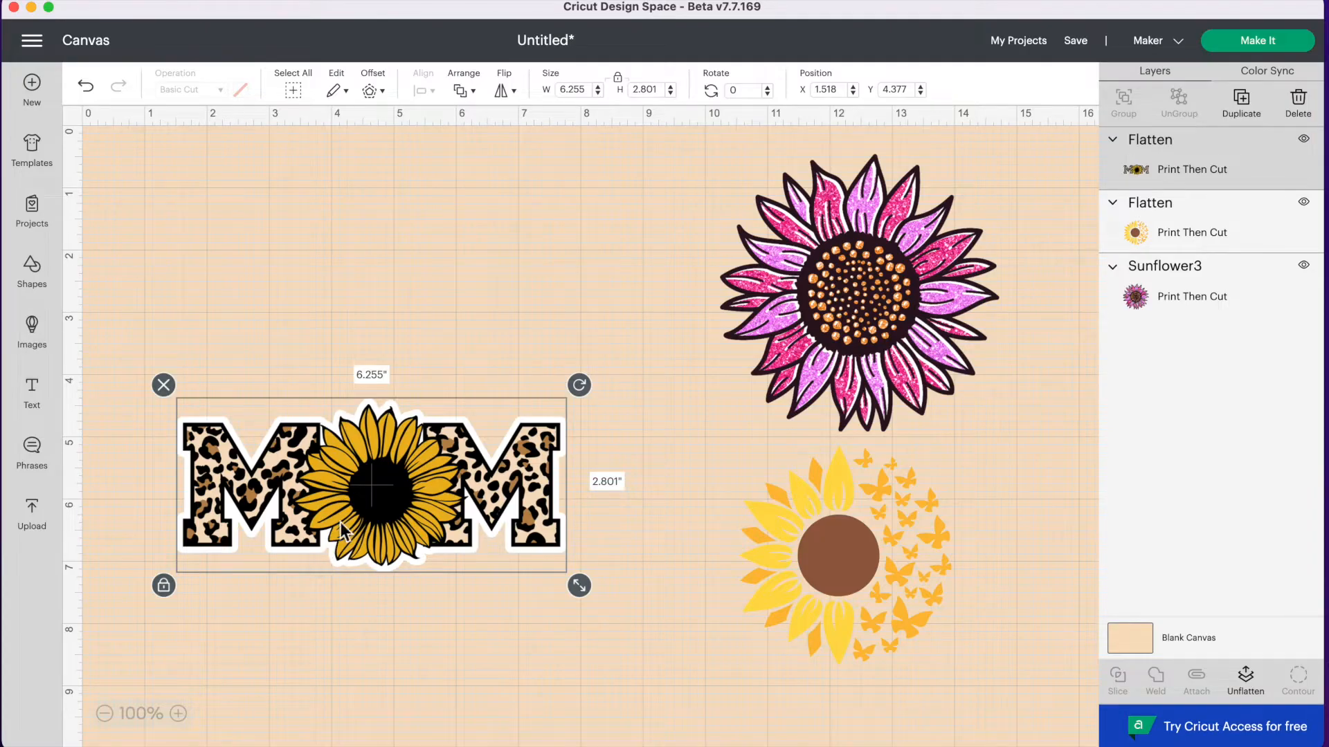
left_click_drag(340, 523, 320, 415)
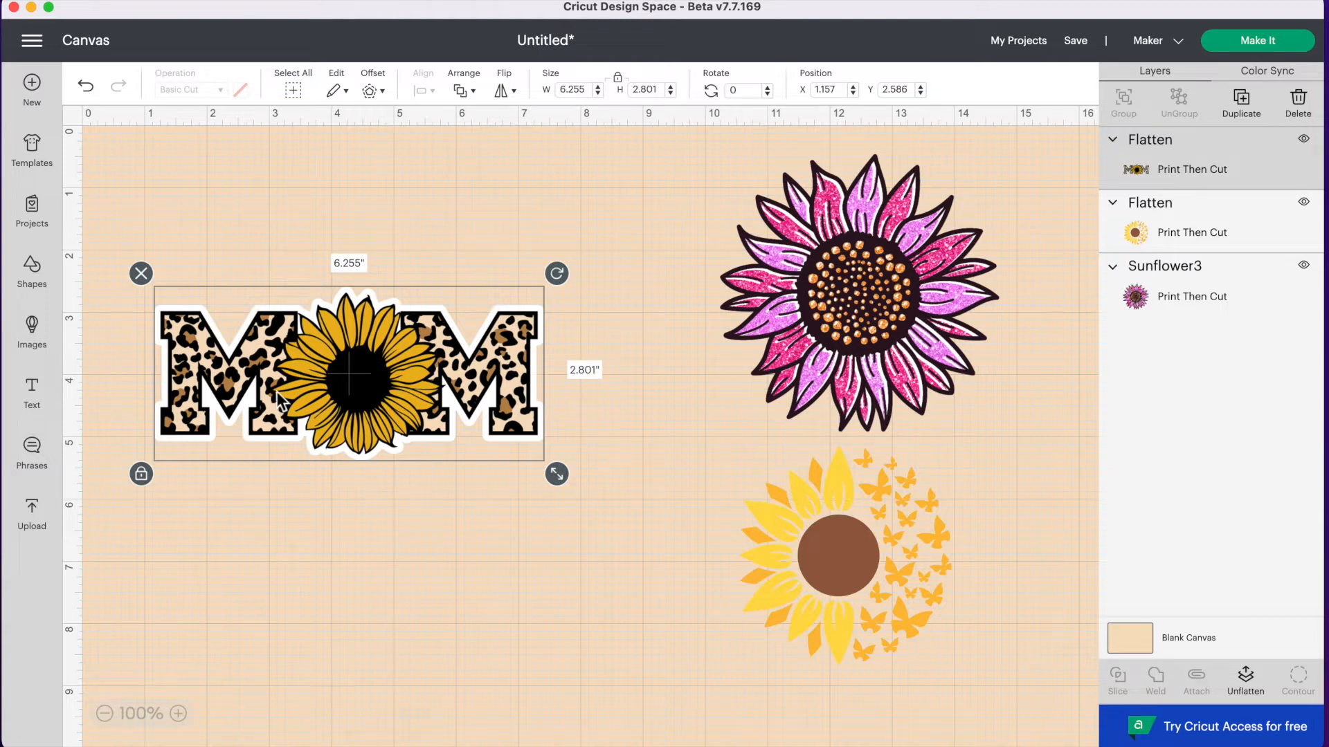
Step: Add a black 0.1-inch offset around the flattened MOM image, and duplicate that offset slightly to the right
left_click(379, 95)
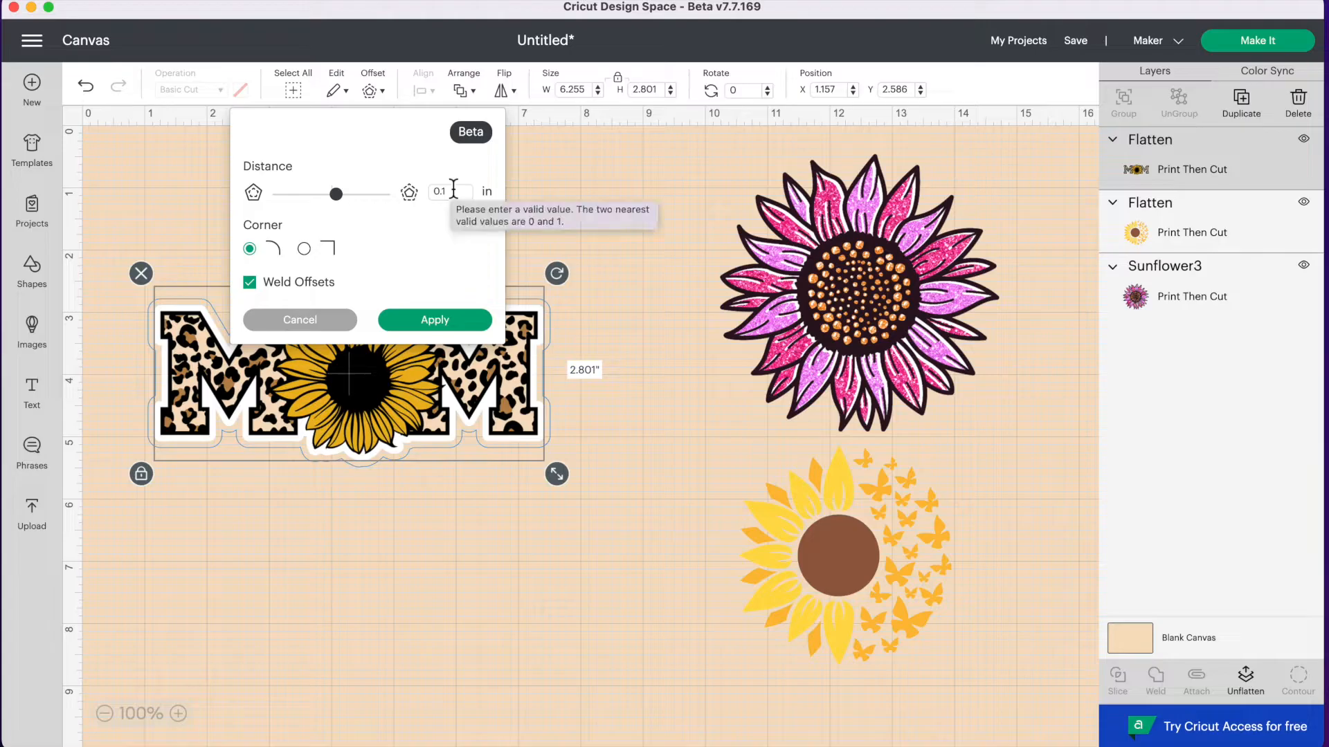
left_click(436, 321)
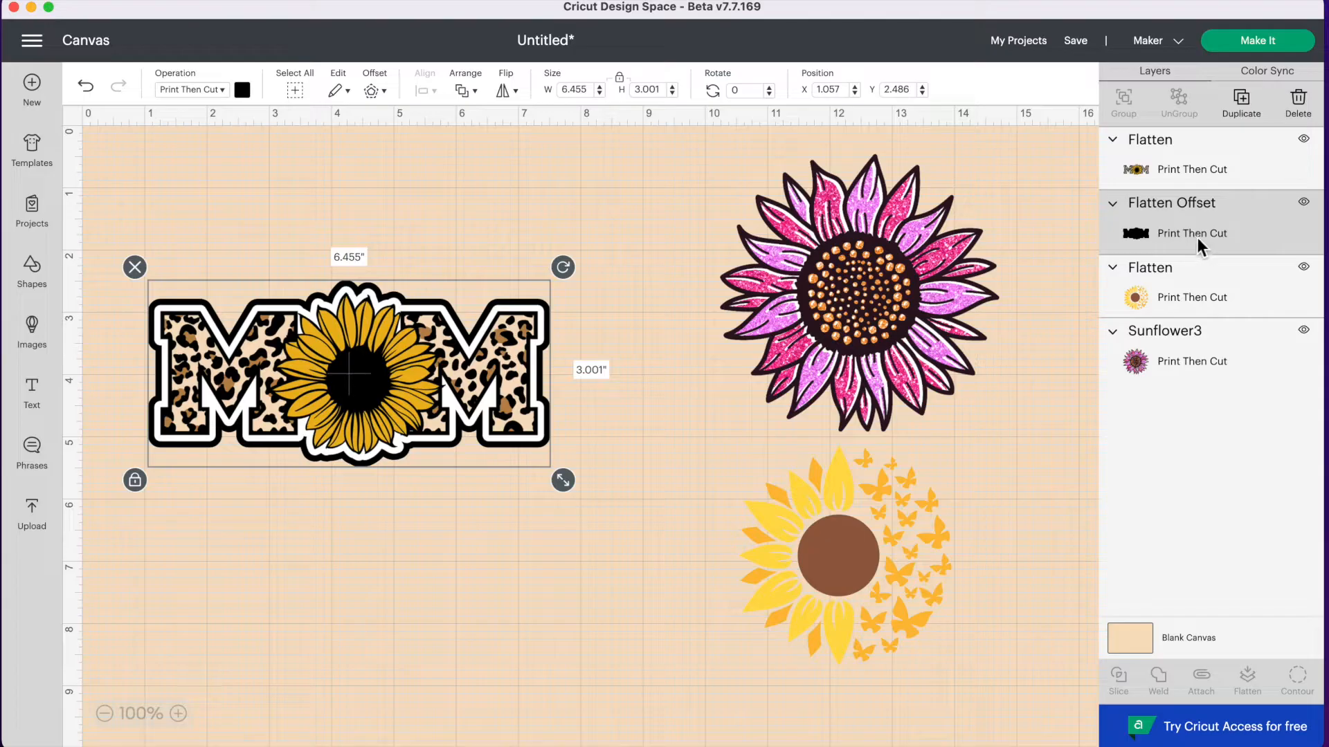
left_click(1251, 121)
mouse_move(415, 380)
left_mouse_down()
mouse_move(441, 378)
mouse_move(423, 371)
left_mouse_up()
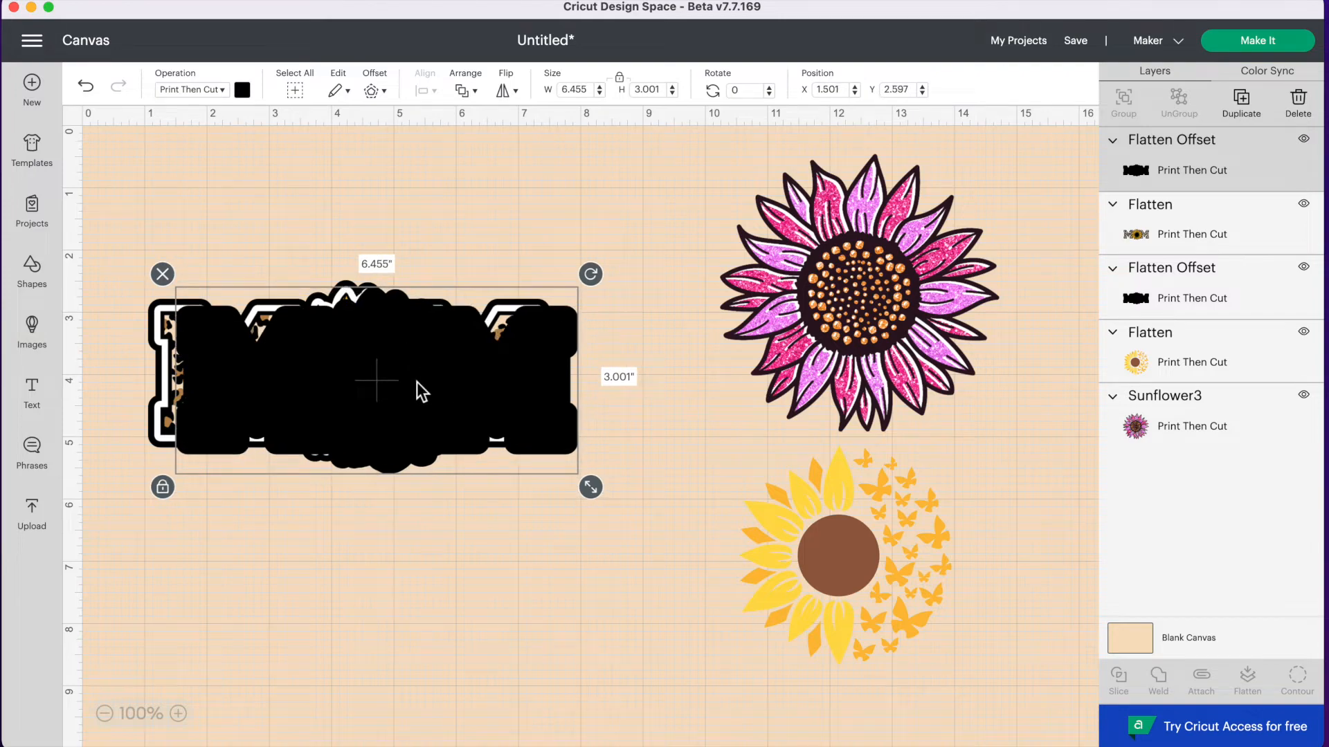
Step: Send the duplicated offset backward behind the MOM image, and shift the stacked layers so both black offsets show separately
left_click(473, 102)
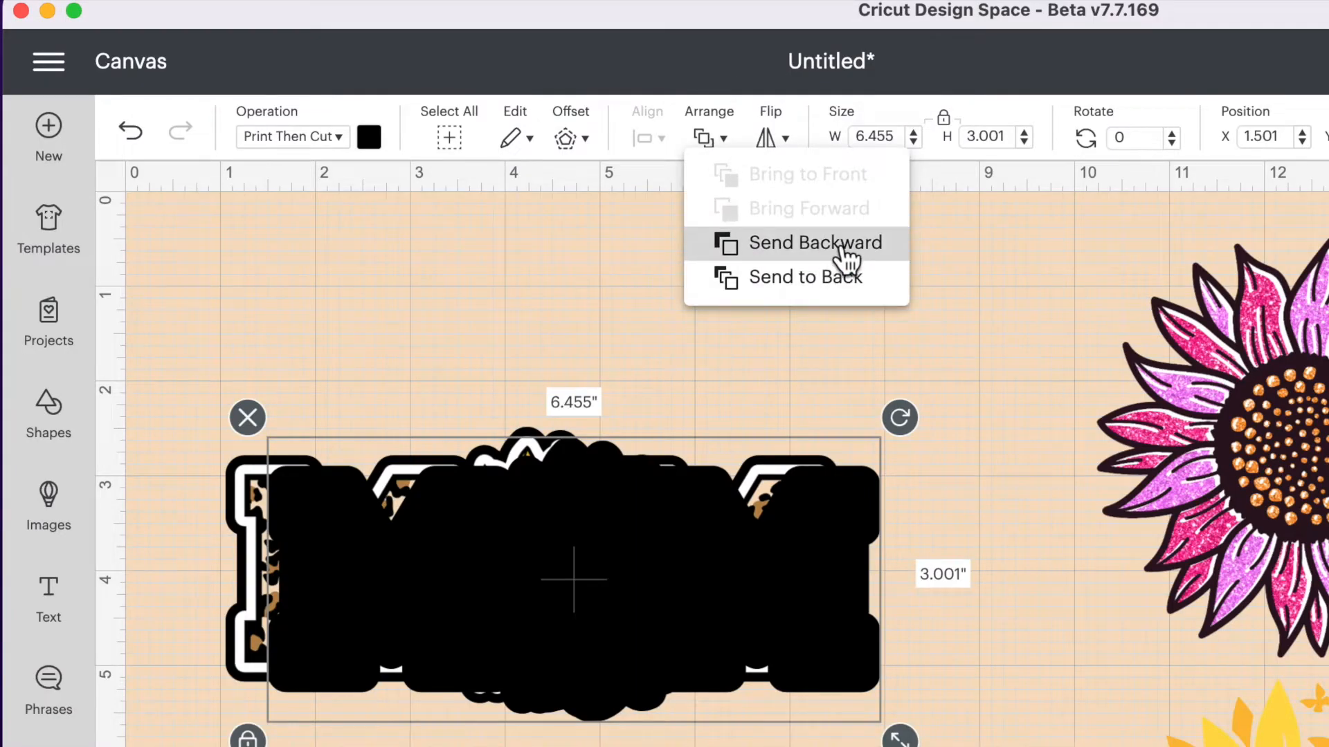
left_click(846, 259)
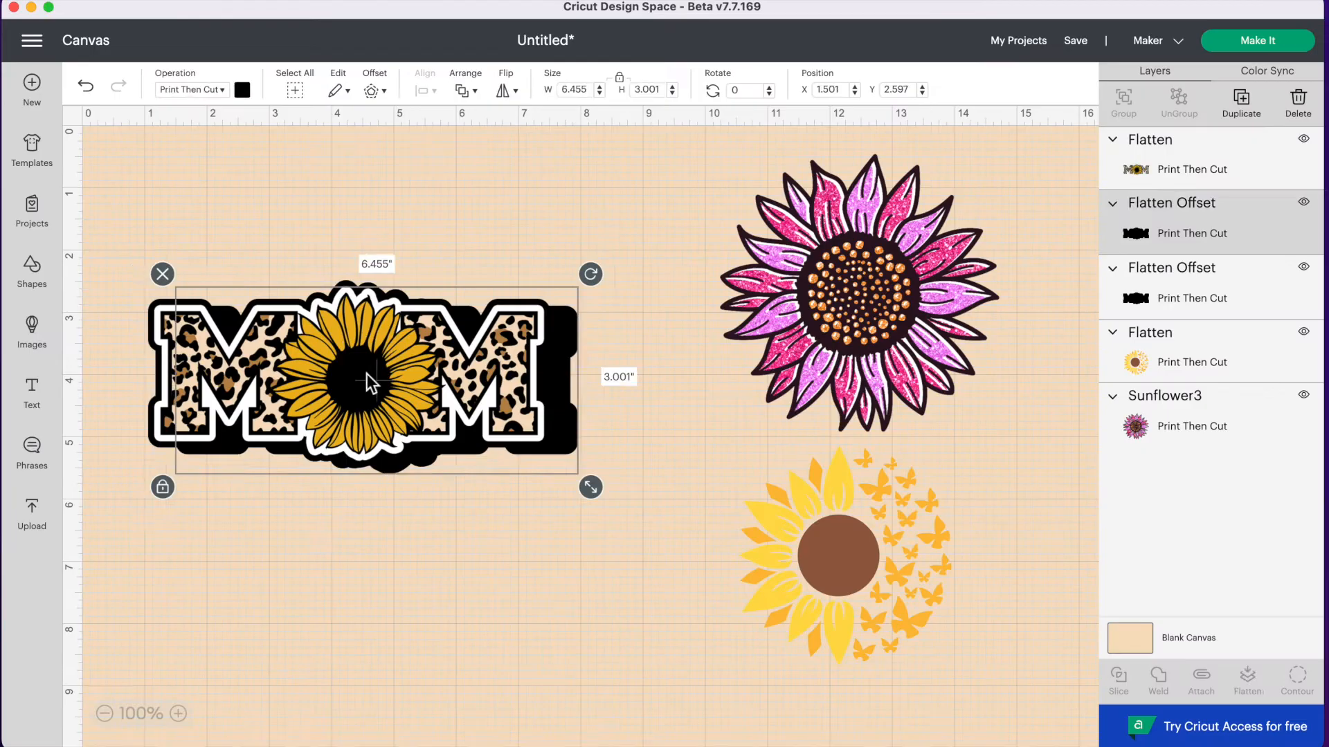
left_click_drag(553, 554, 538, 746)
left_click_drag(353, 492, 353, 493)
left_click_drag(365, 342, 331, 322)
left_click_drag(330, 511, 350, 382)
Step: Center the MOM image and both black offsets on one another
left_click_drag(166, 181, 534, 483)
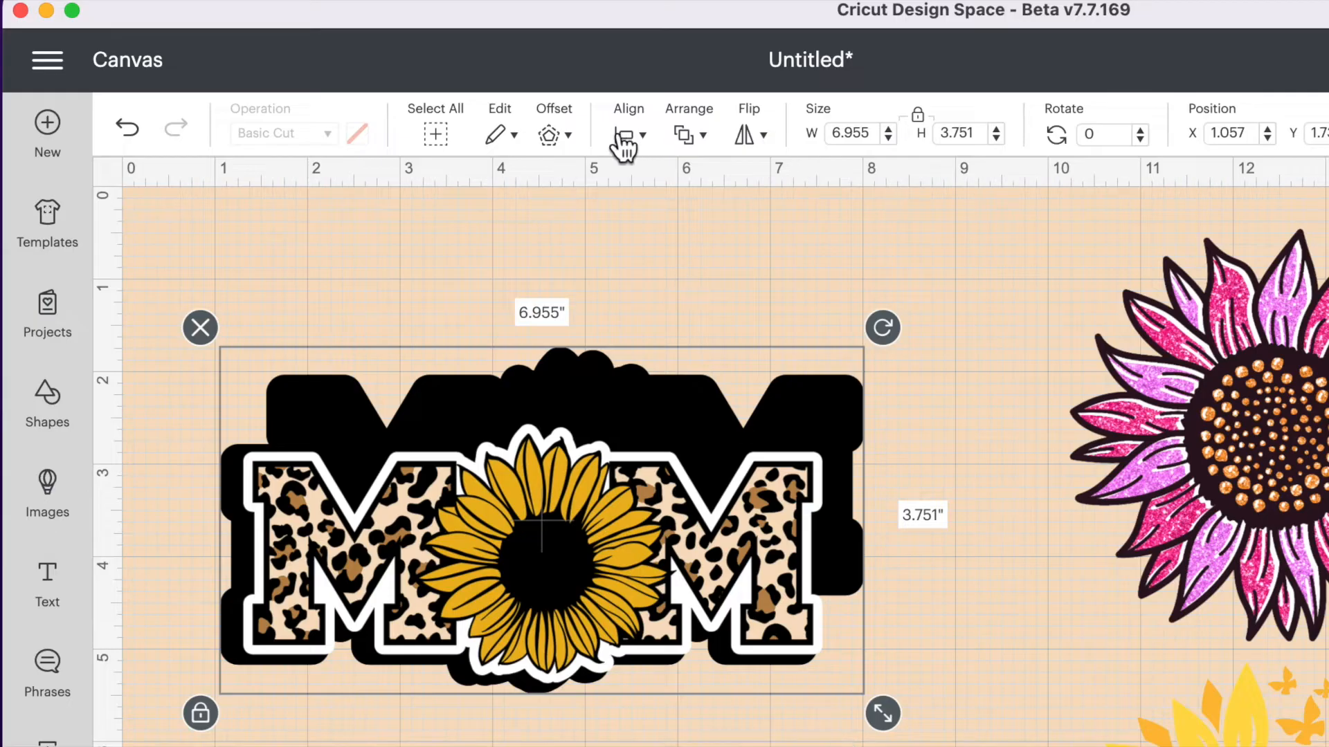
left_click(626, 138)
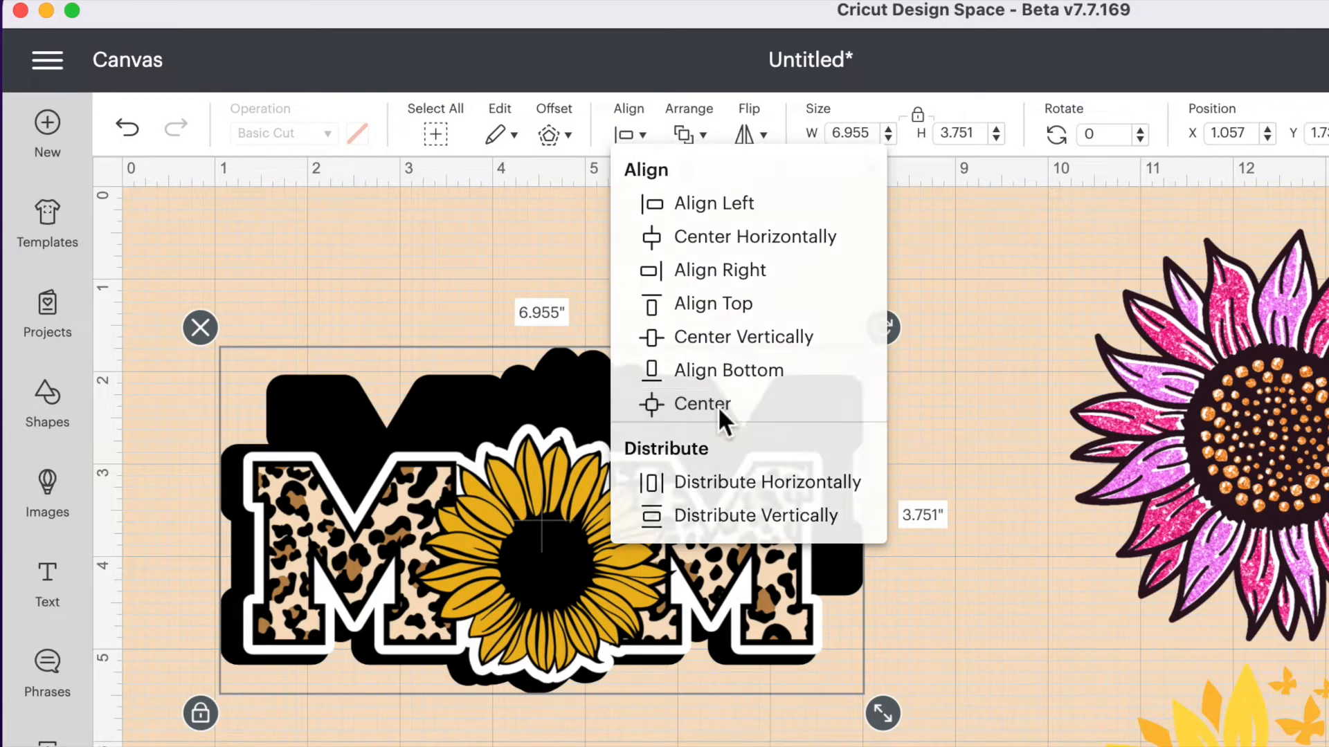
left_click(719, 407)
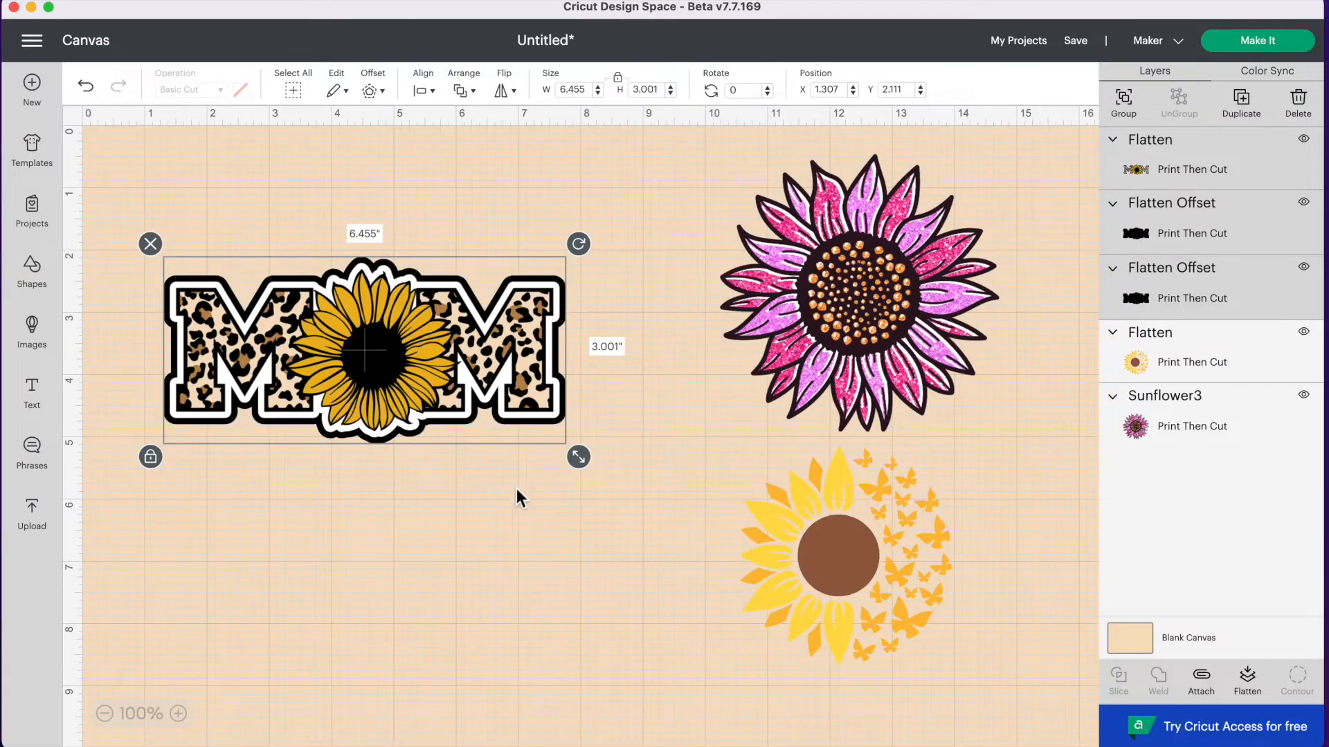
left_click(525, 509)
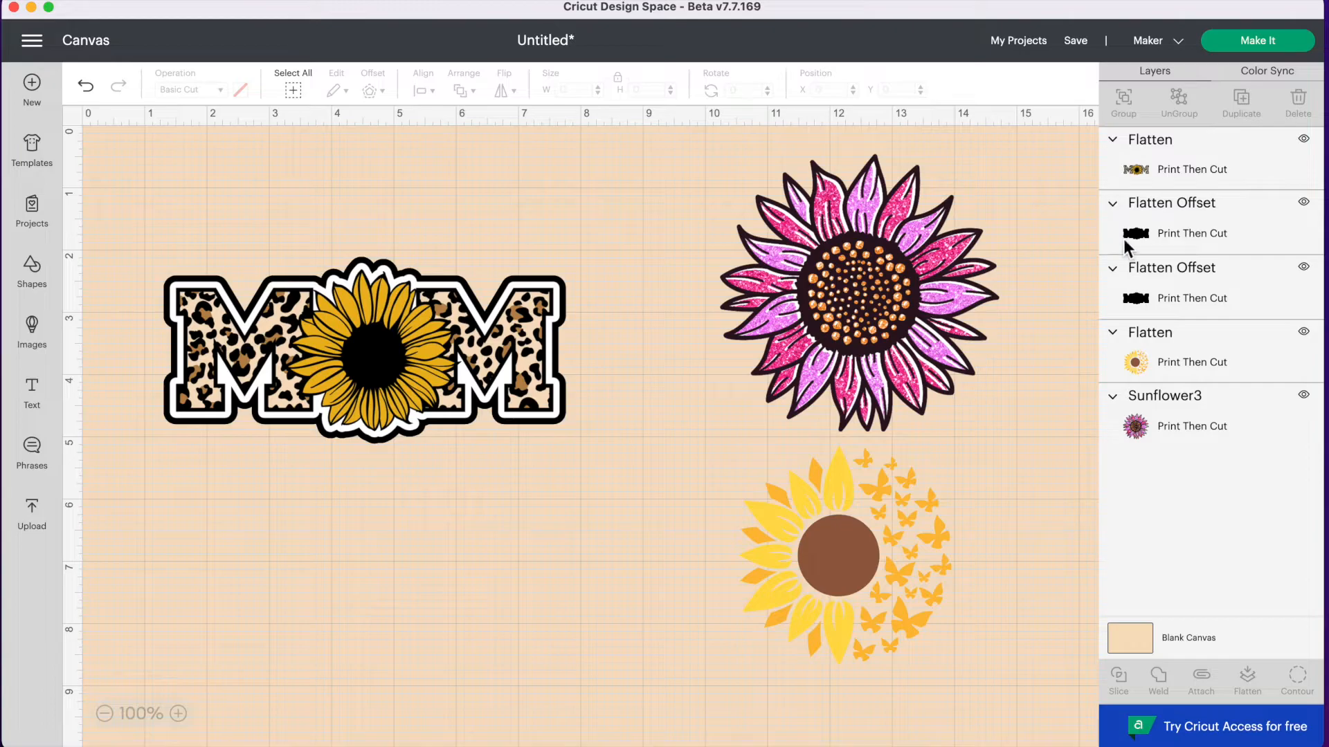
Step: Change the color of the upper black offset, directly beneath the MOM image, to white
left_click(1178, 232)
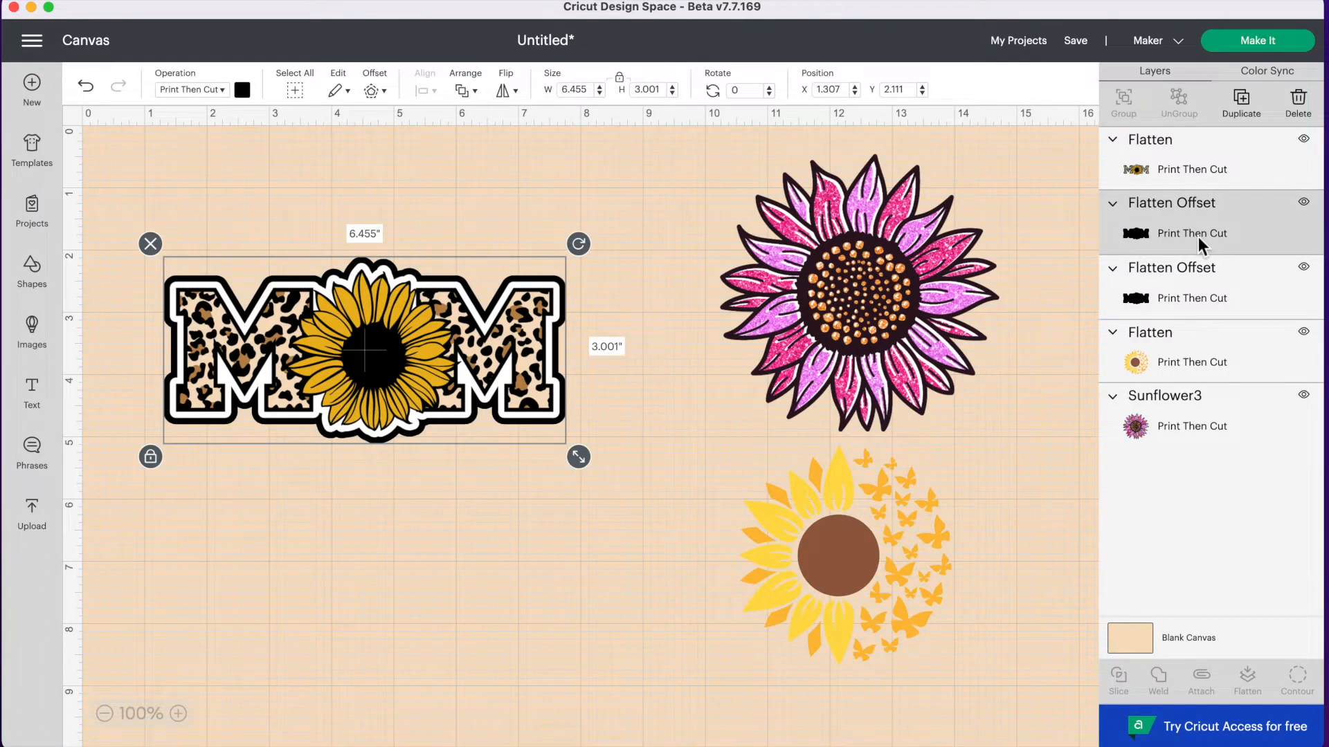
left_click(242, 90)
left_click(370, 196)
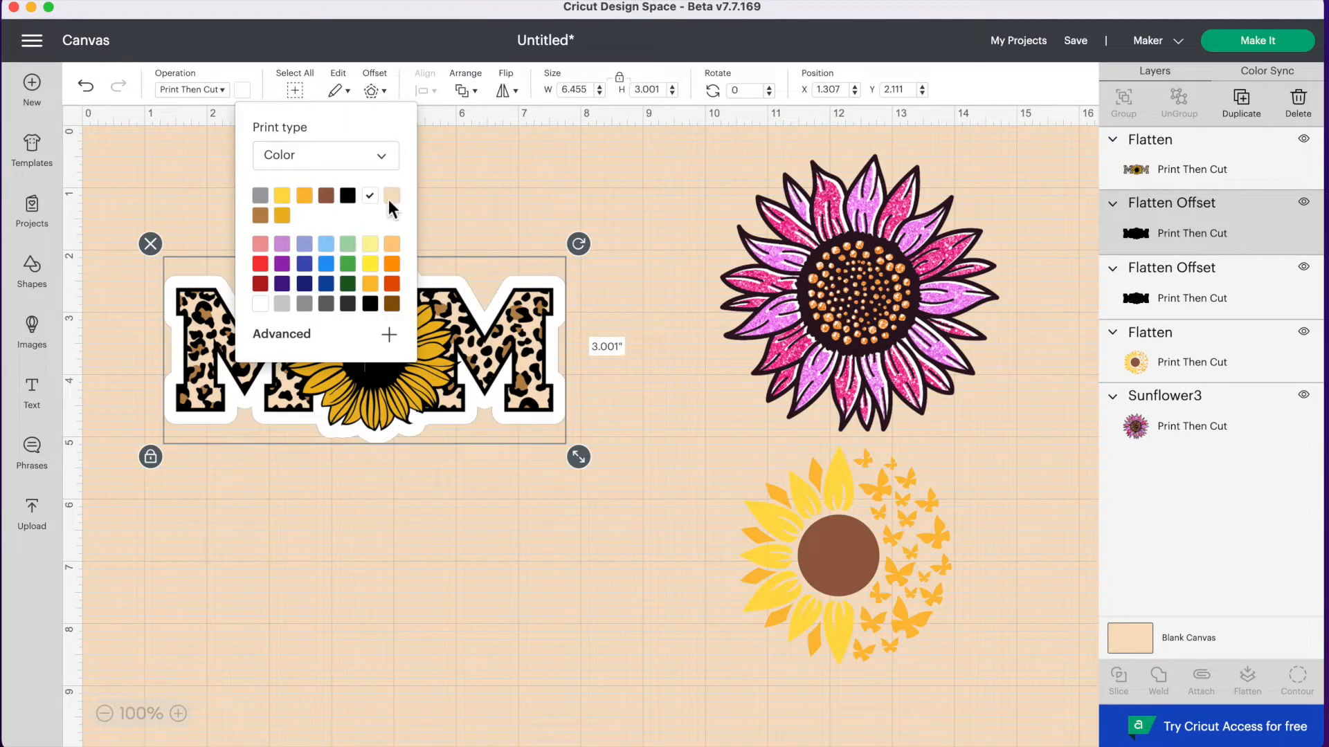
Step: Change the lower MOM offset to white, and attach the MOM image and both of its offsets together
left_click(1179, 302)
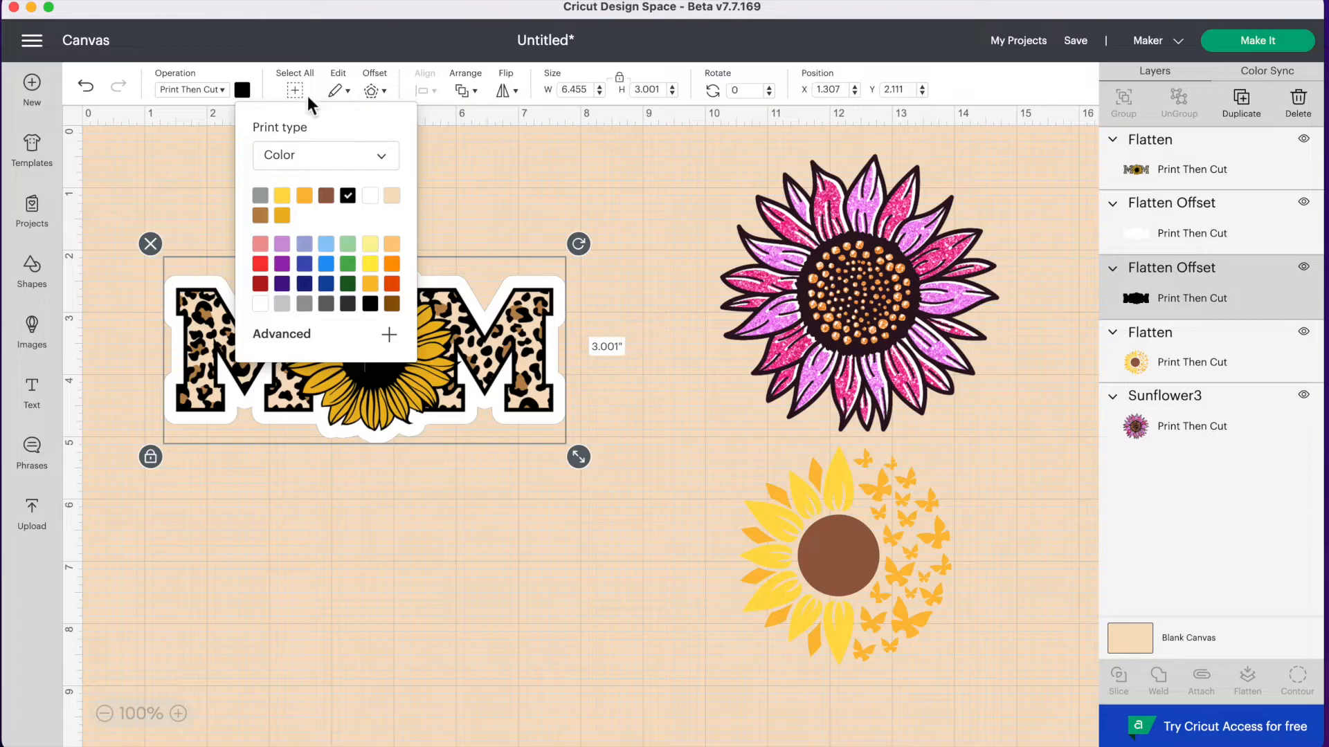
left_click(371, 197)
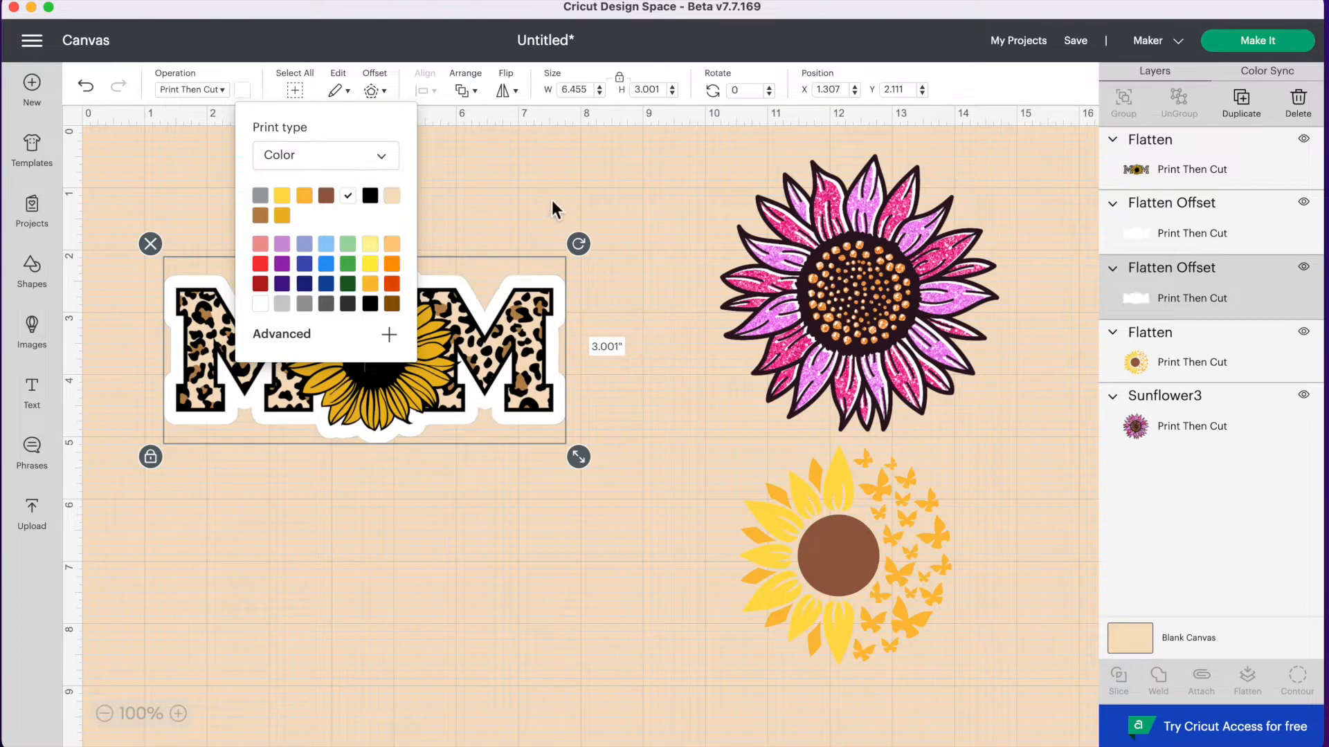
left_click(174, 201)
left_click_drag(135, 207, 591, 492)
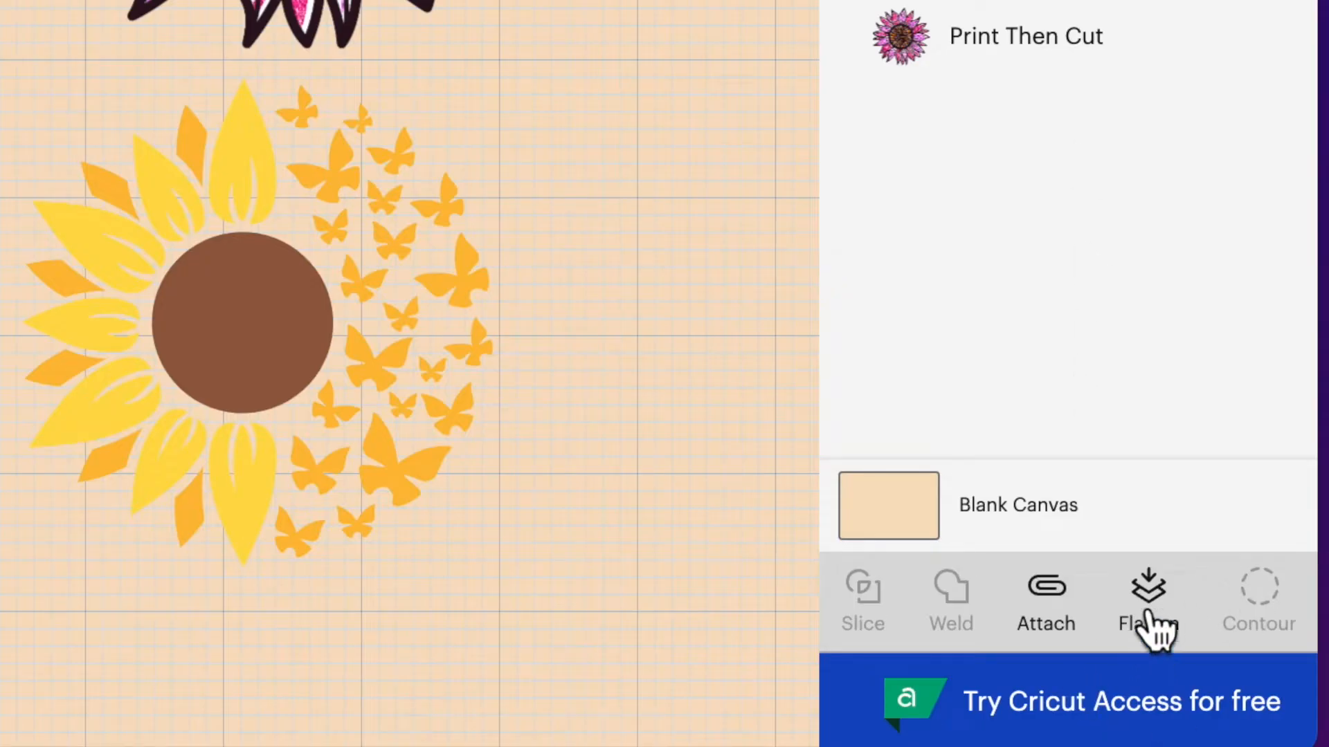
left_click(1057, 626)
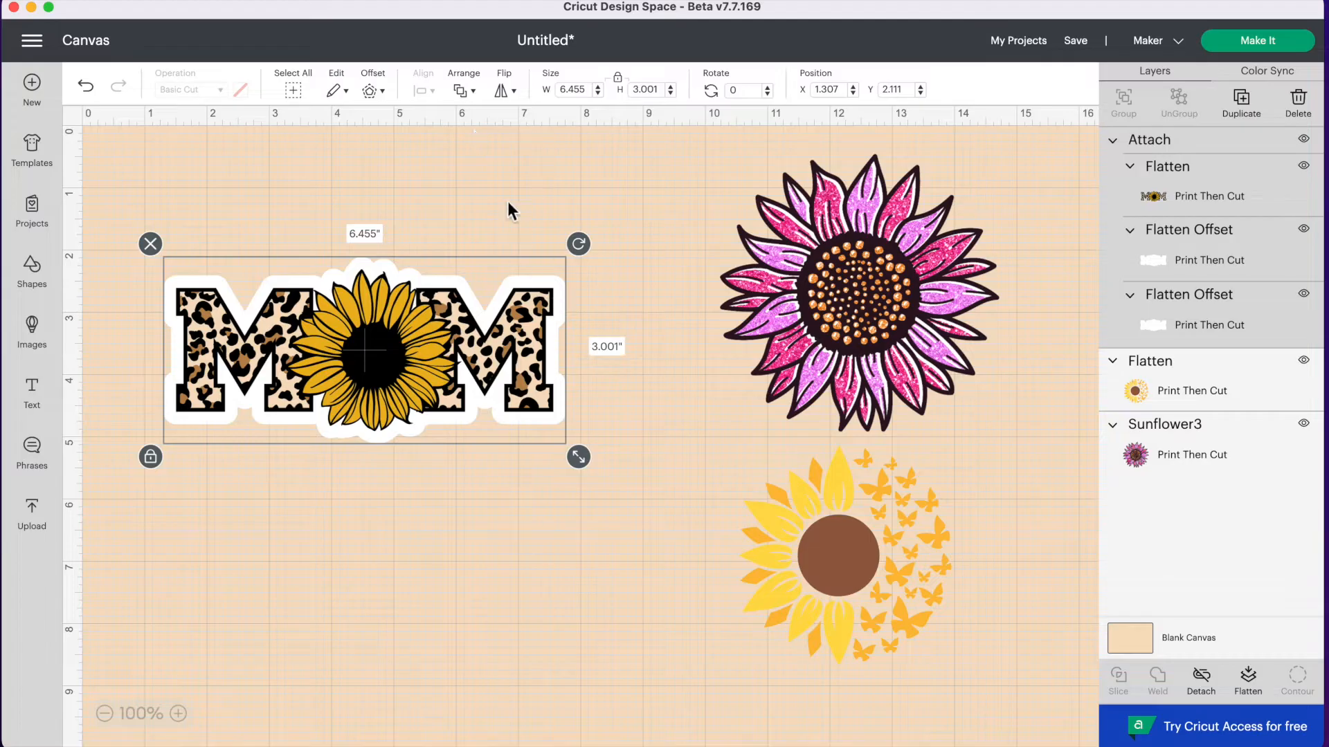
Step: Set the attached MOM design's width to 3 inches and place it below the middle of the canvas
left_click(562, 89)
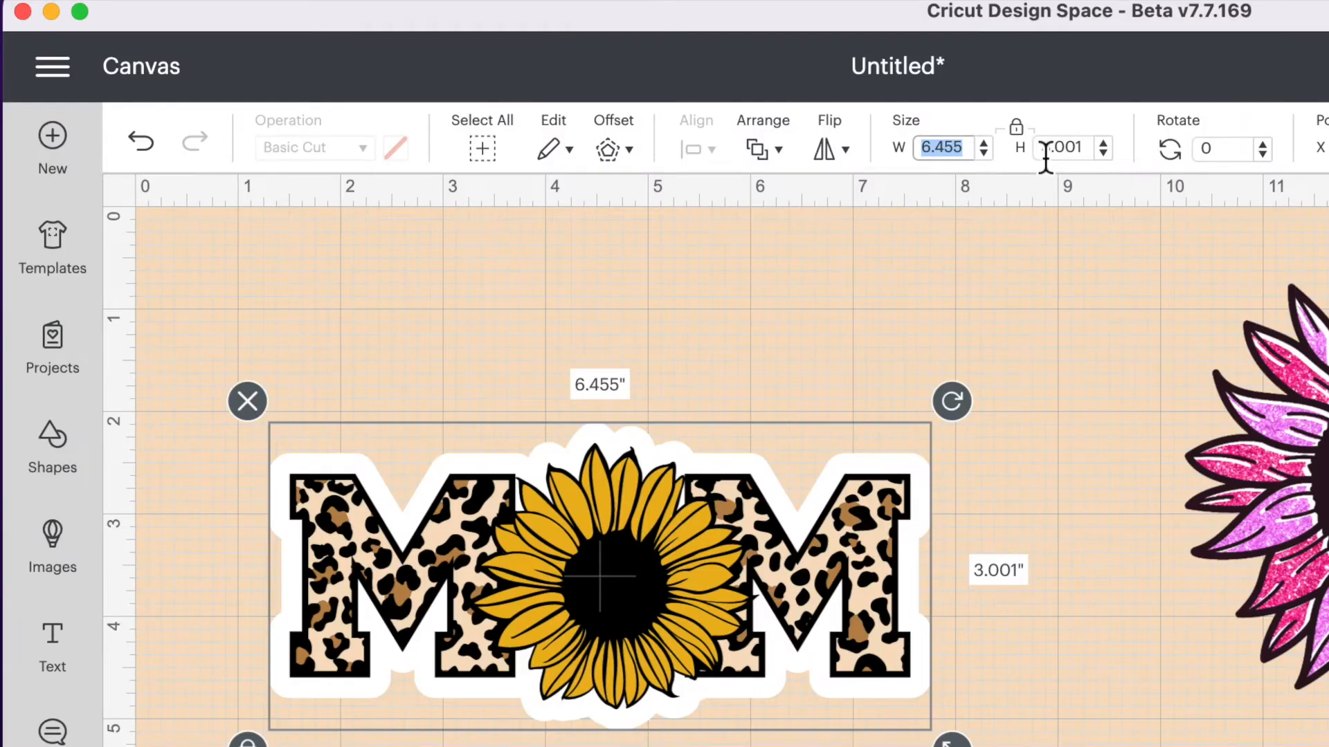
type("3")
key("Return")
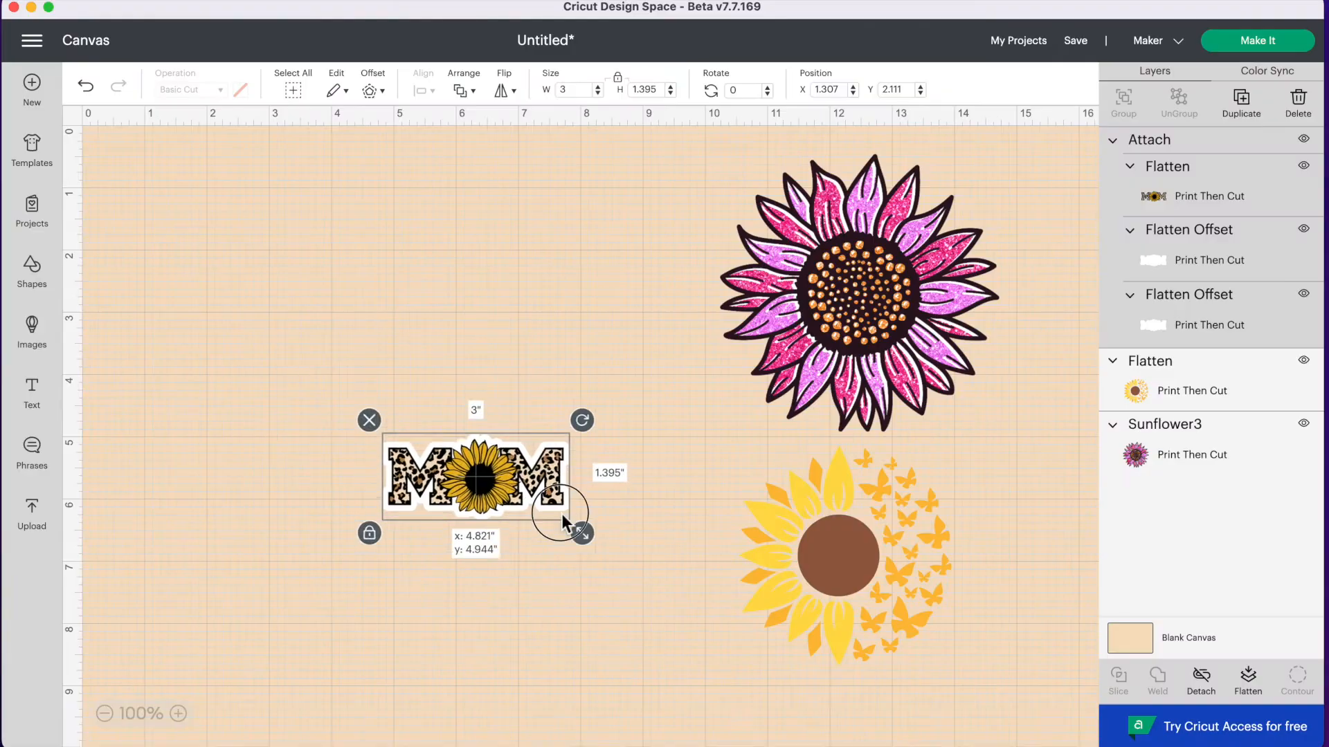
left_click_drag(564, 524, 686, 661)
Step: Move the yellow butterfly sunflower to the canvas's upper-left area and enlarge it to about 5.57 by 5.78 inches
left_click(706, 617)
left_click_drag(848, 594, 302, 337)
left_click_drag(410, 418, 544, 521)
left_click_drag(372, 385, 365, 368)
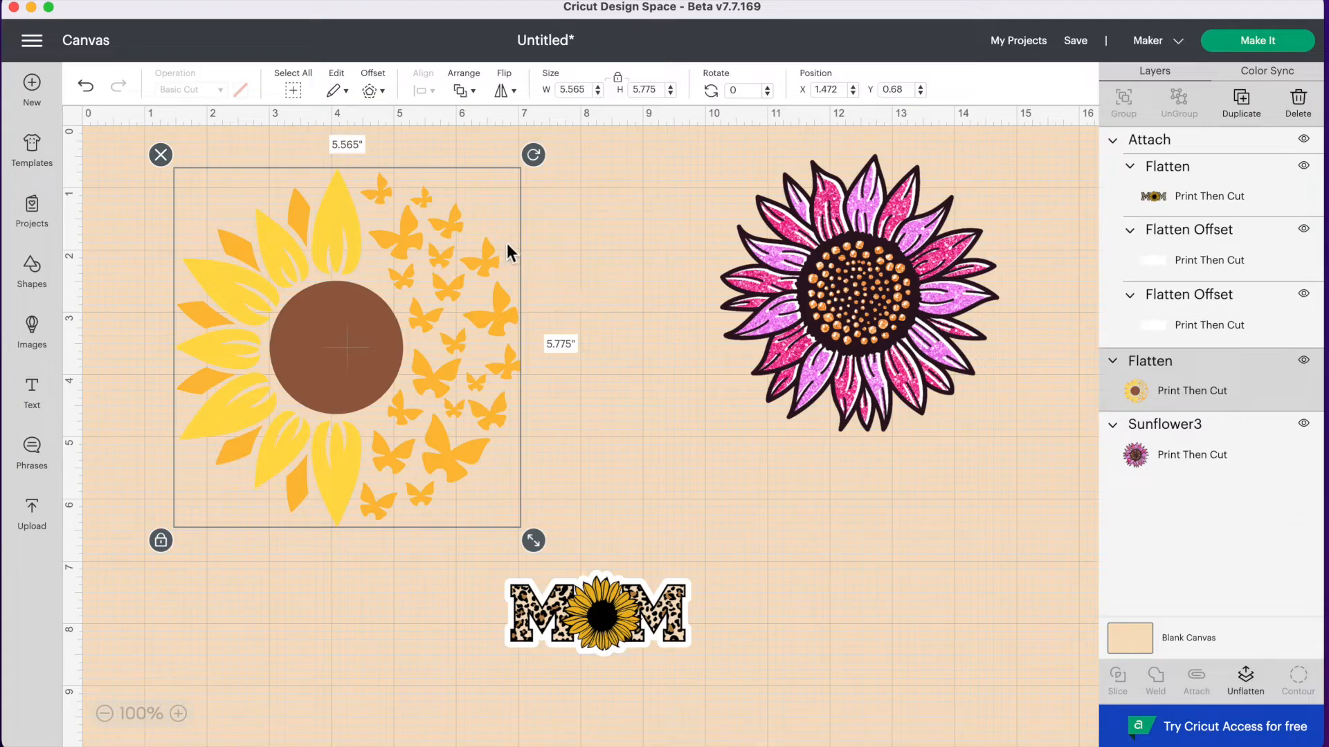
Step: Add a welded, rounded-corner offset of about 0.264 inch around the butterfly sunflower
left_click(380, 94)
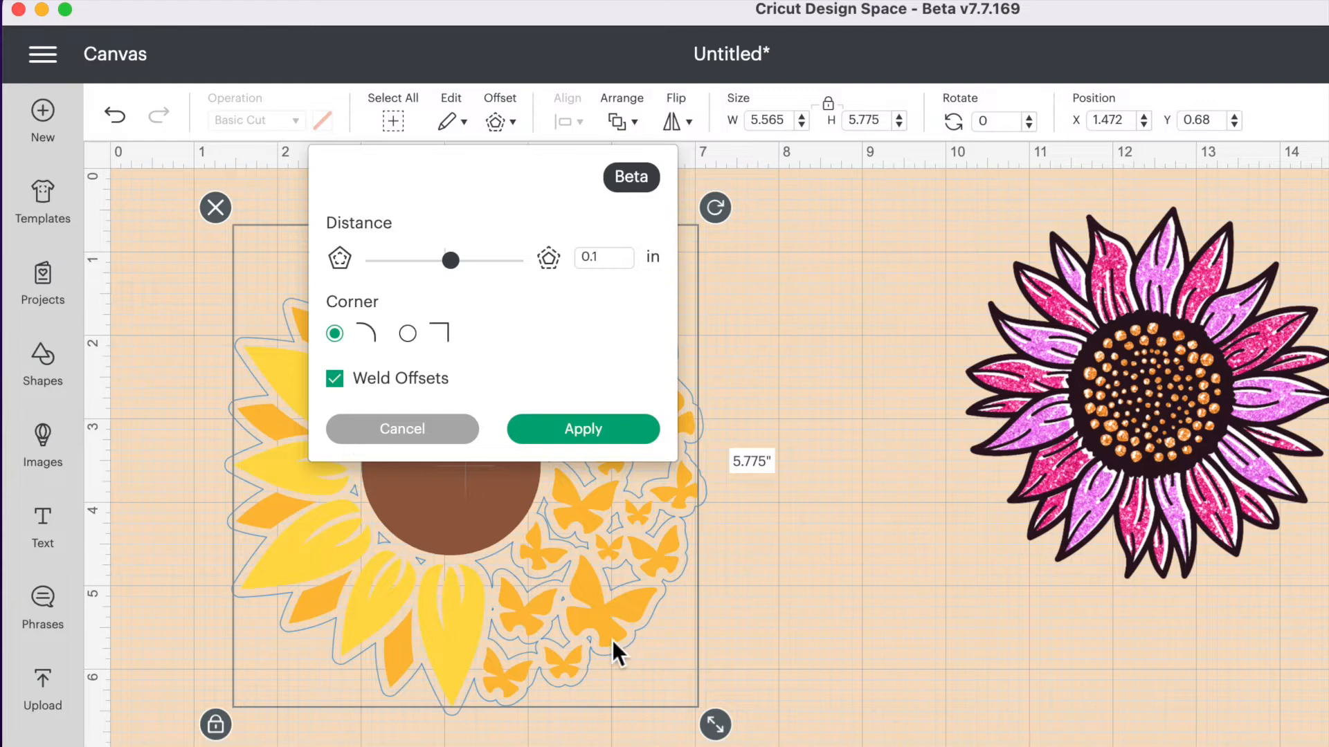
left_click(454, 263)
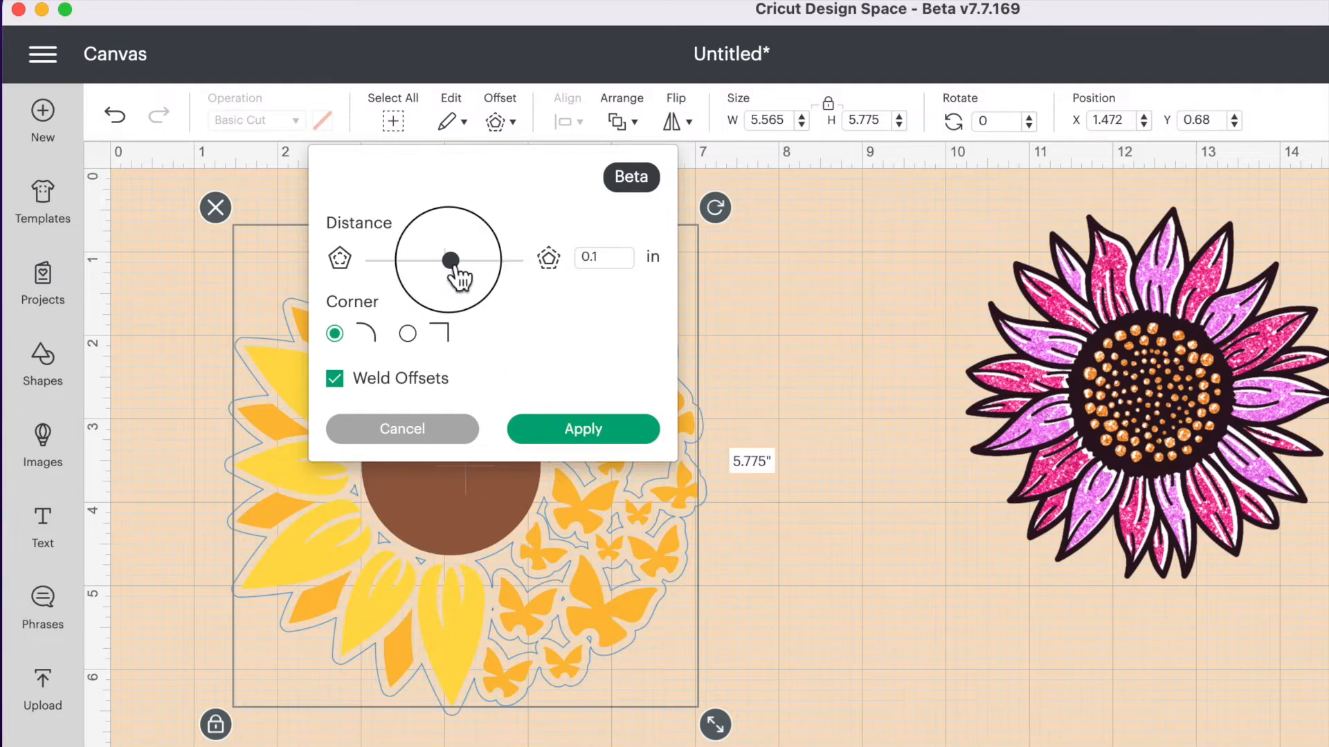
left_click_drag(459, 269, 462, 269)
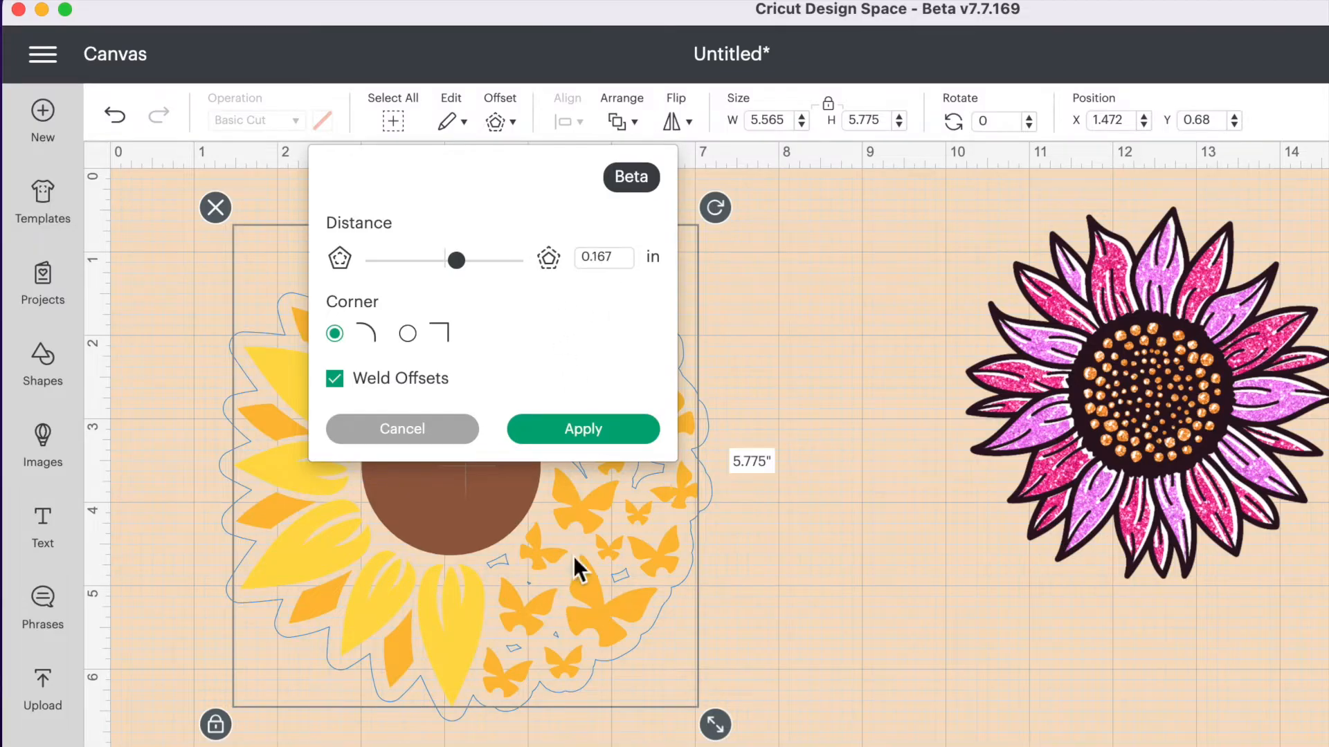
left_click_drag(469, 268, 471, 270)
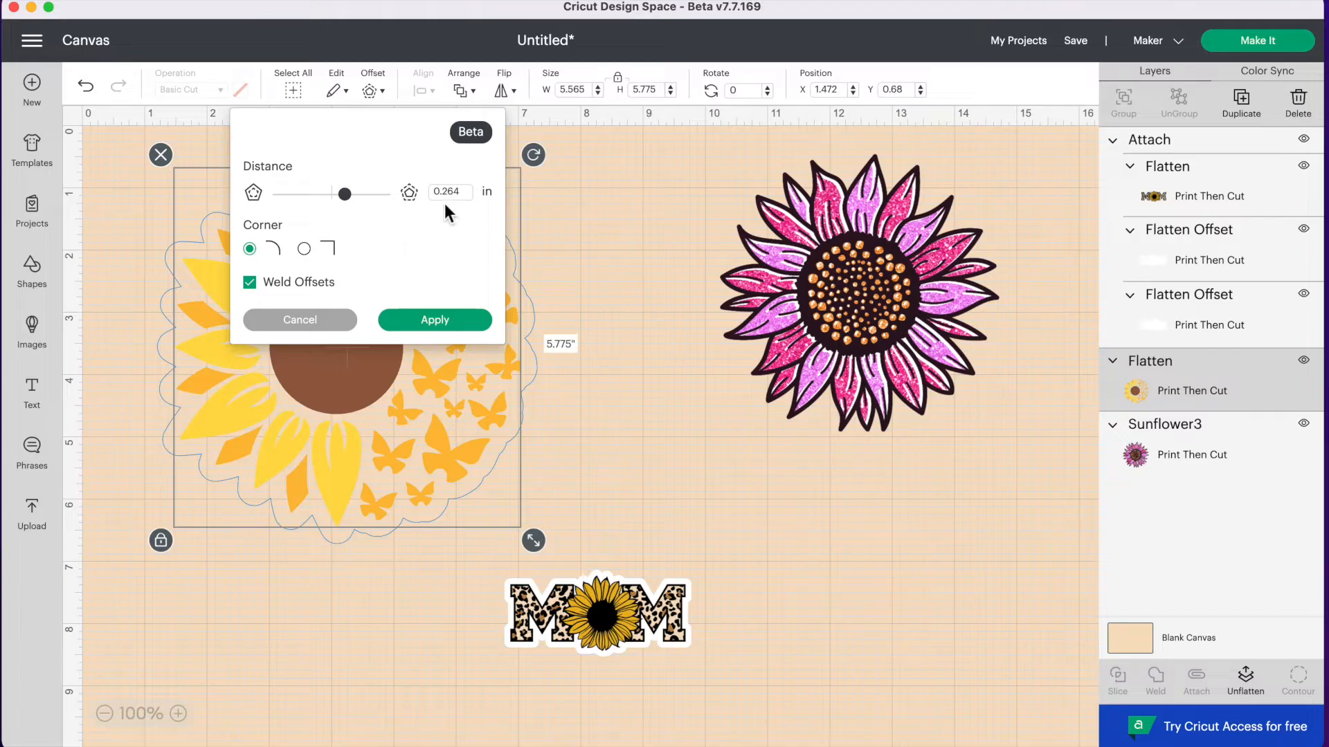
left_click(450, 325)
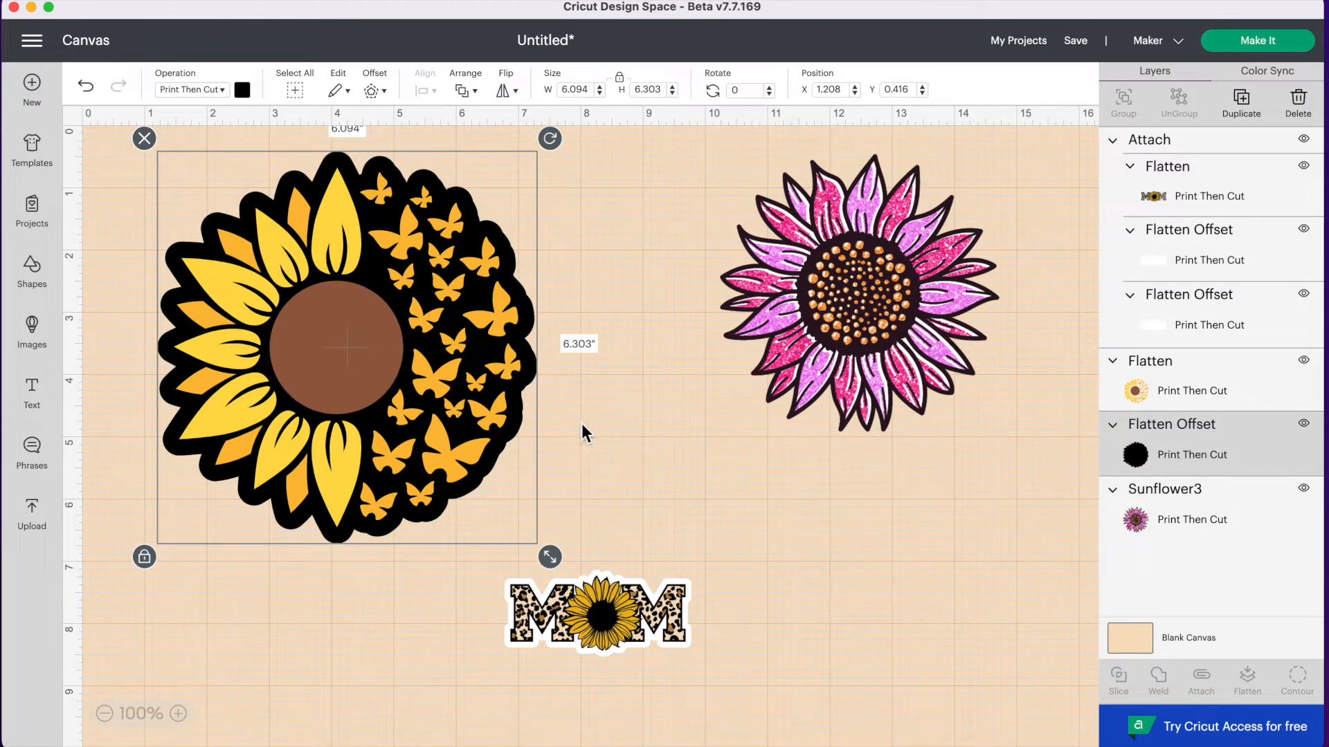
Step: Change the color of the butterfly sunflower's offset to white
left_click(242, 90)
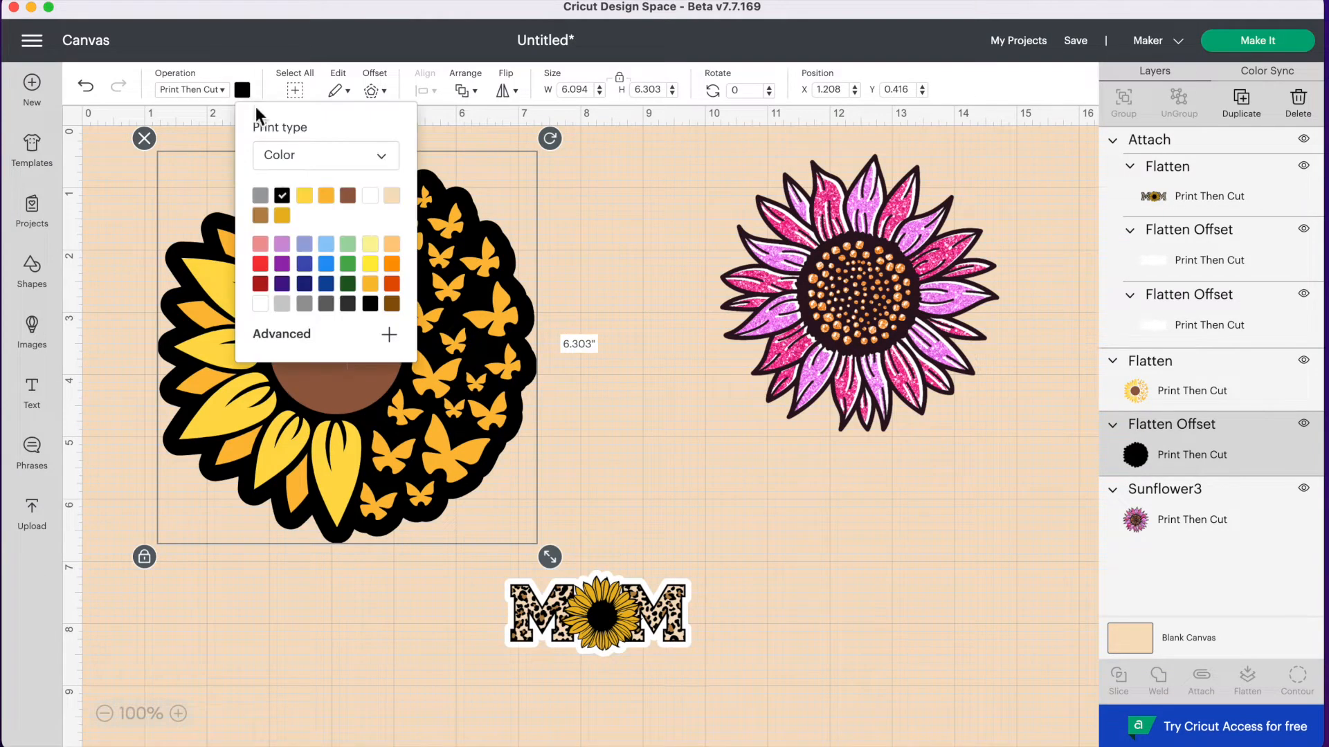
left_click(371, 201)
left_click(391, 157)
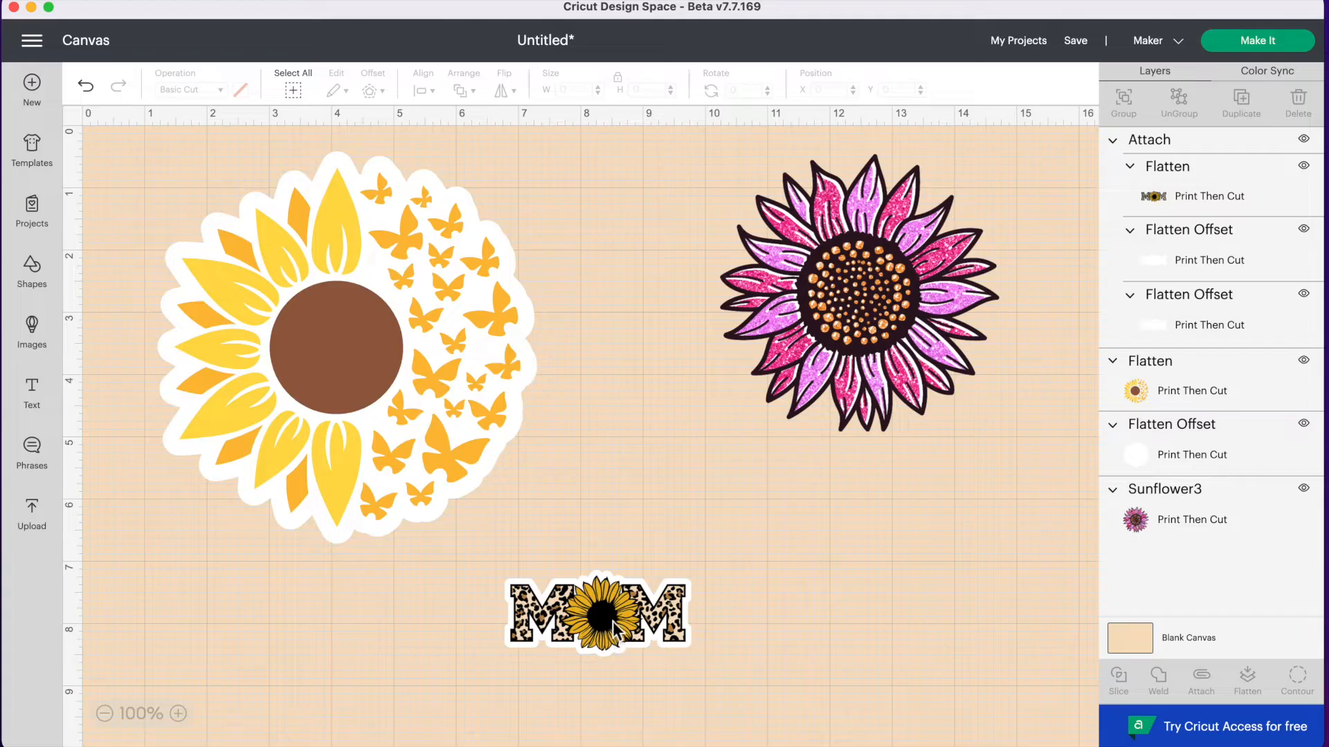
left_click(477, 485)
left_click(1009, 472)
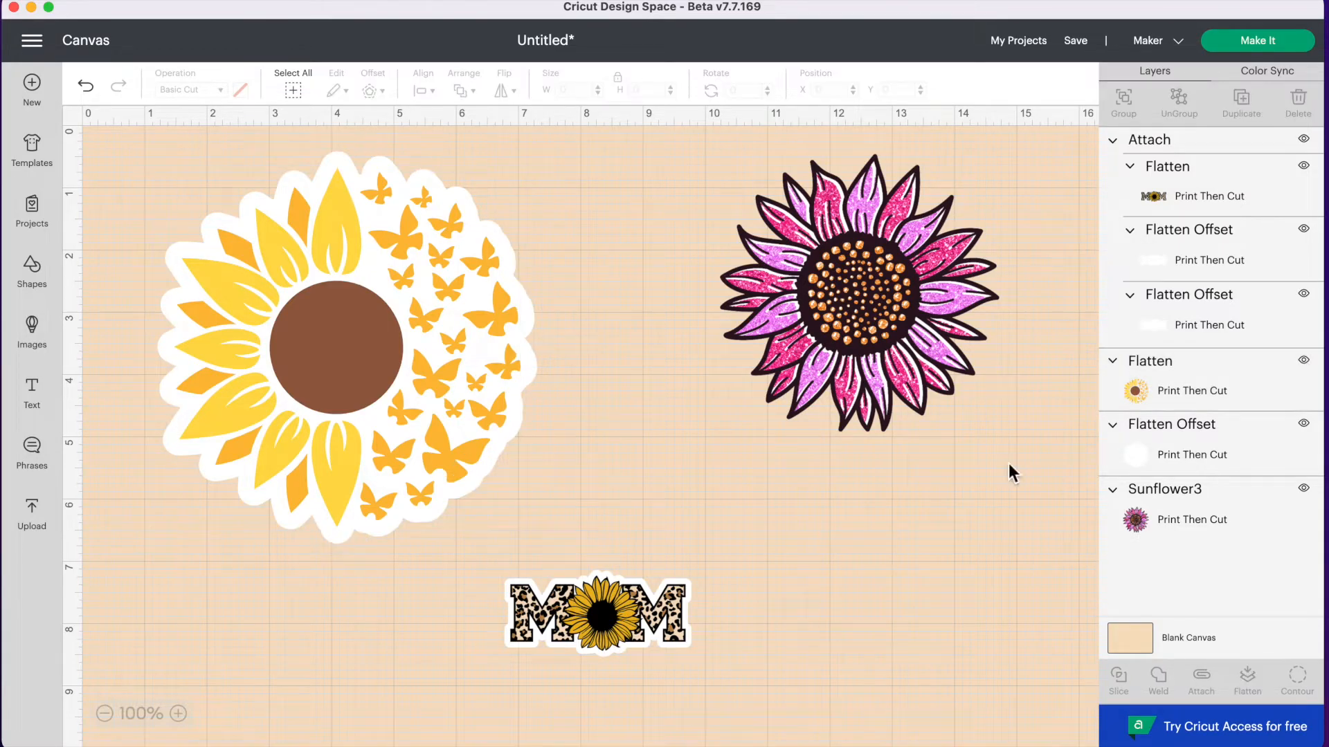
Step: Shrink the white offset to about 5.82 by 6.02 inches and reposition the butterfly sunflower within it
left_click(1166, 456)
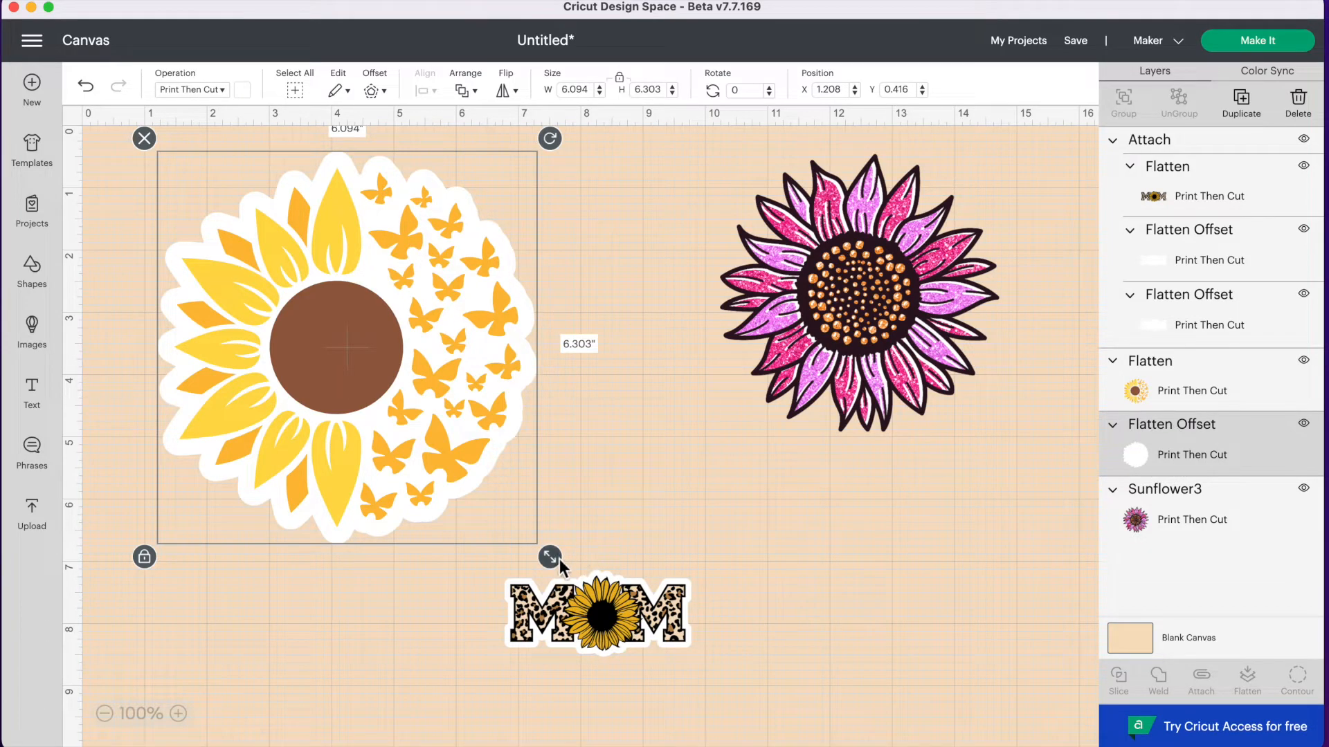
left_click_drag(556, 564, 544, 552)
left_click(310, 277)
left_click_drag(309, 276, 309, 277)
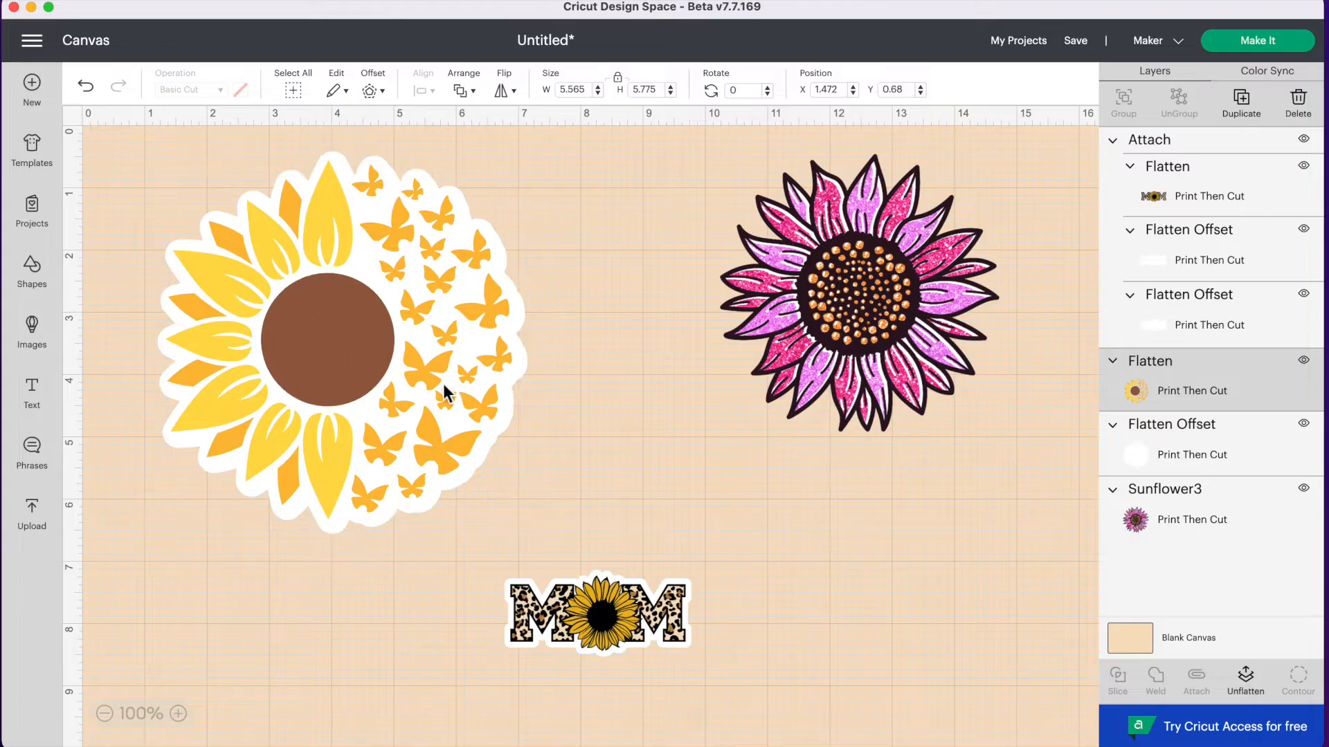
left_click(1180, 461)
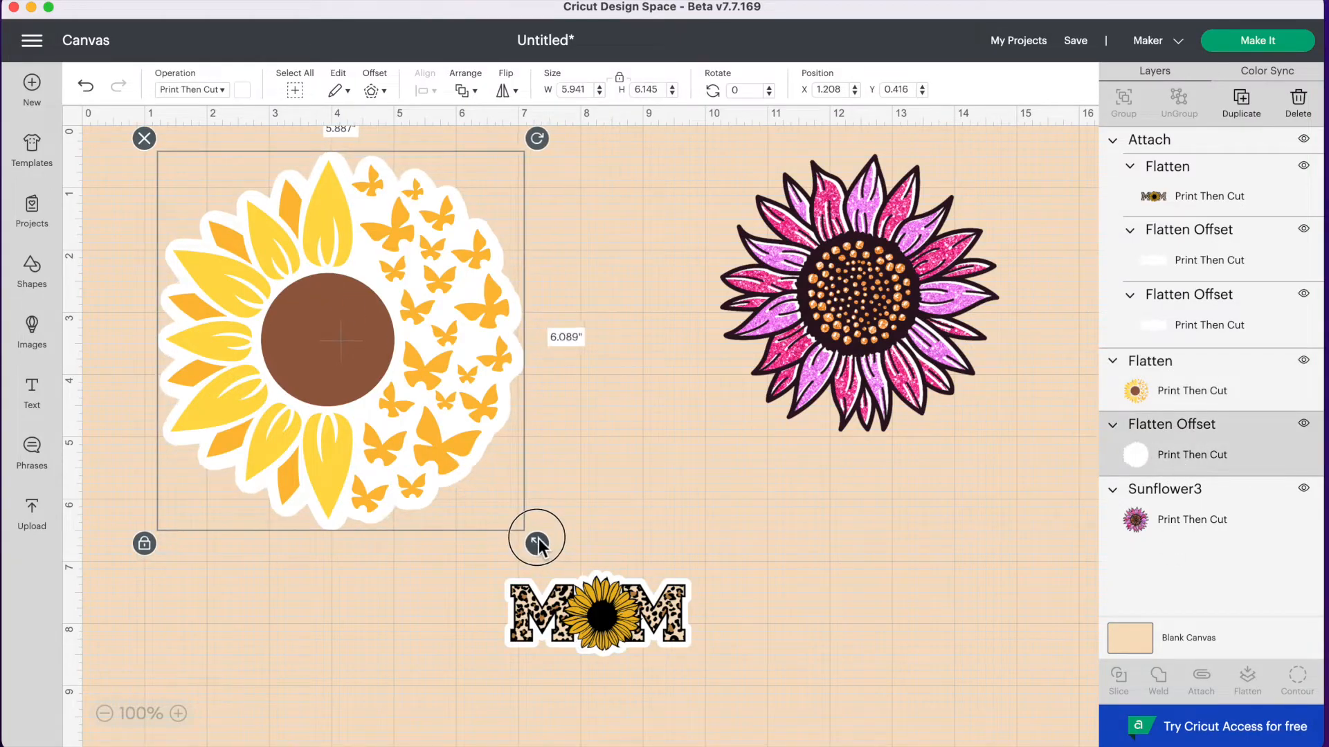
left_click(594, 520)
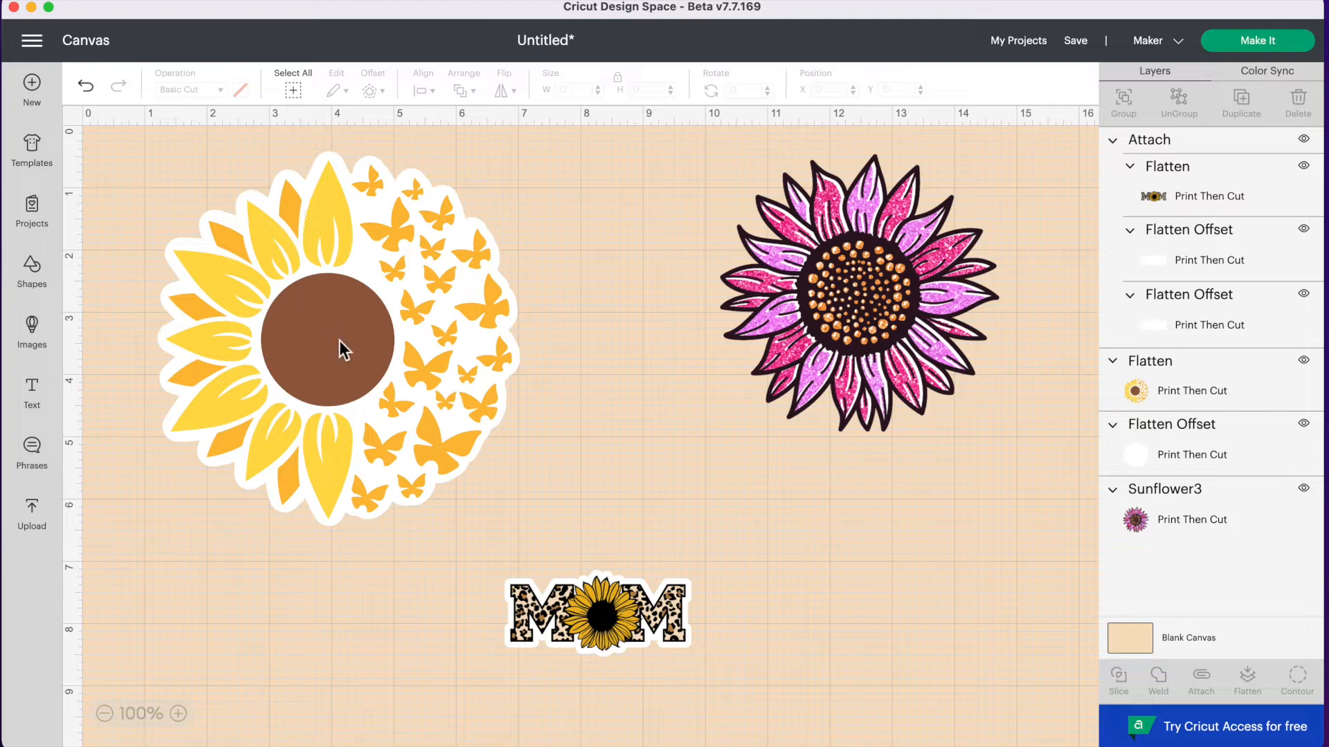
Step: Center the butterfly sunflower on its white offset and flatten the two into one printable image
left_click_drag(530, 156, 352, 297)
left_click(429, 91)
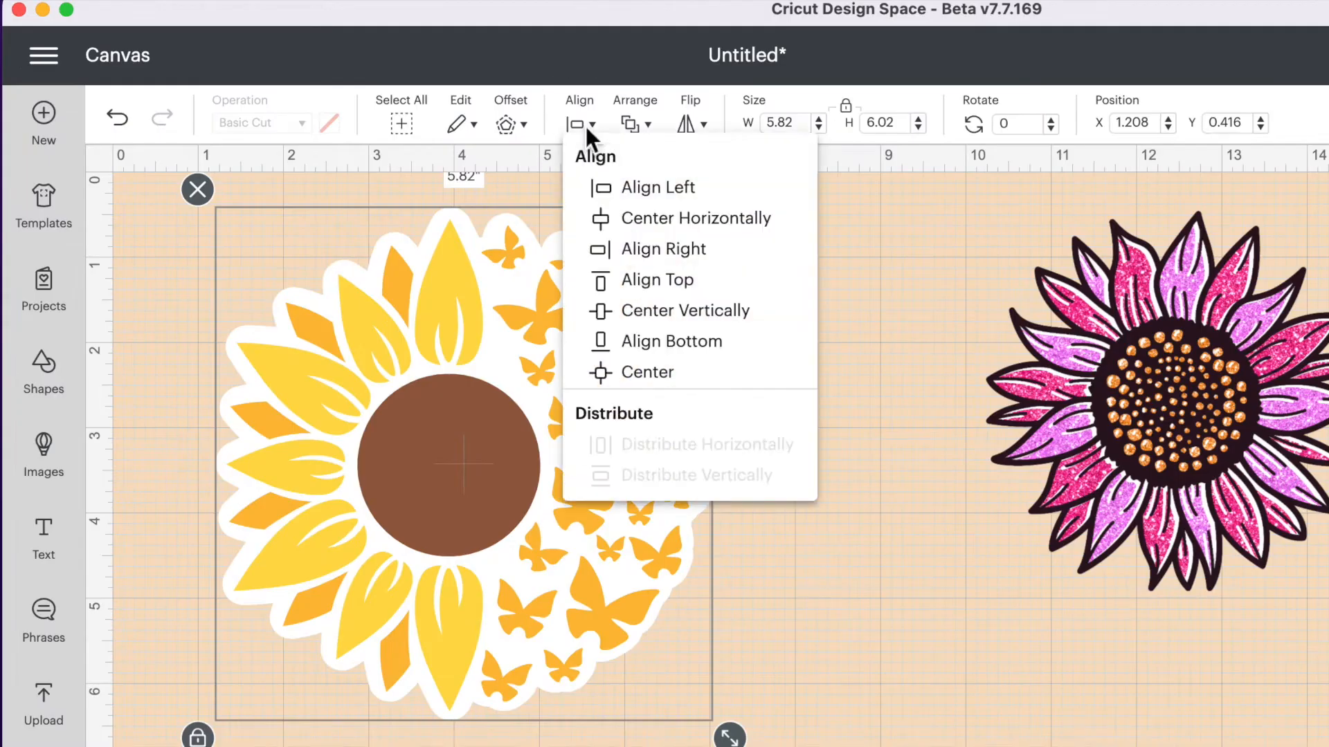
left_click(650, 372)
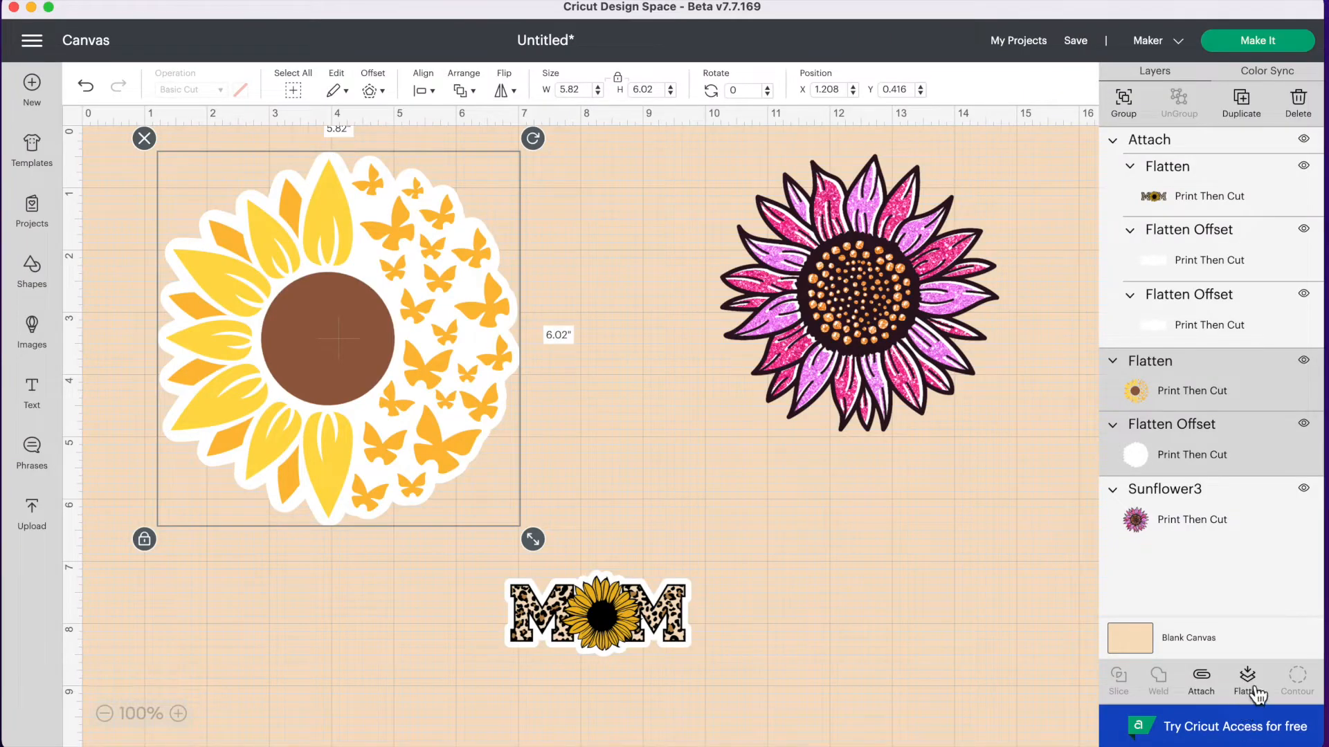
left_click(1253, 691)
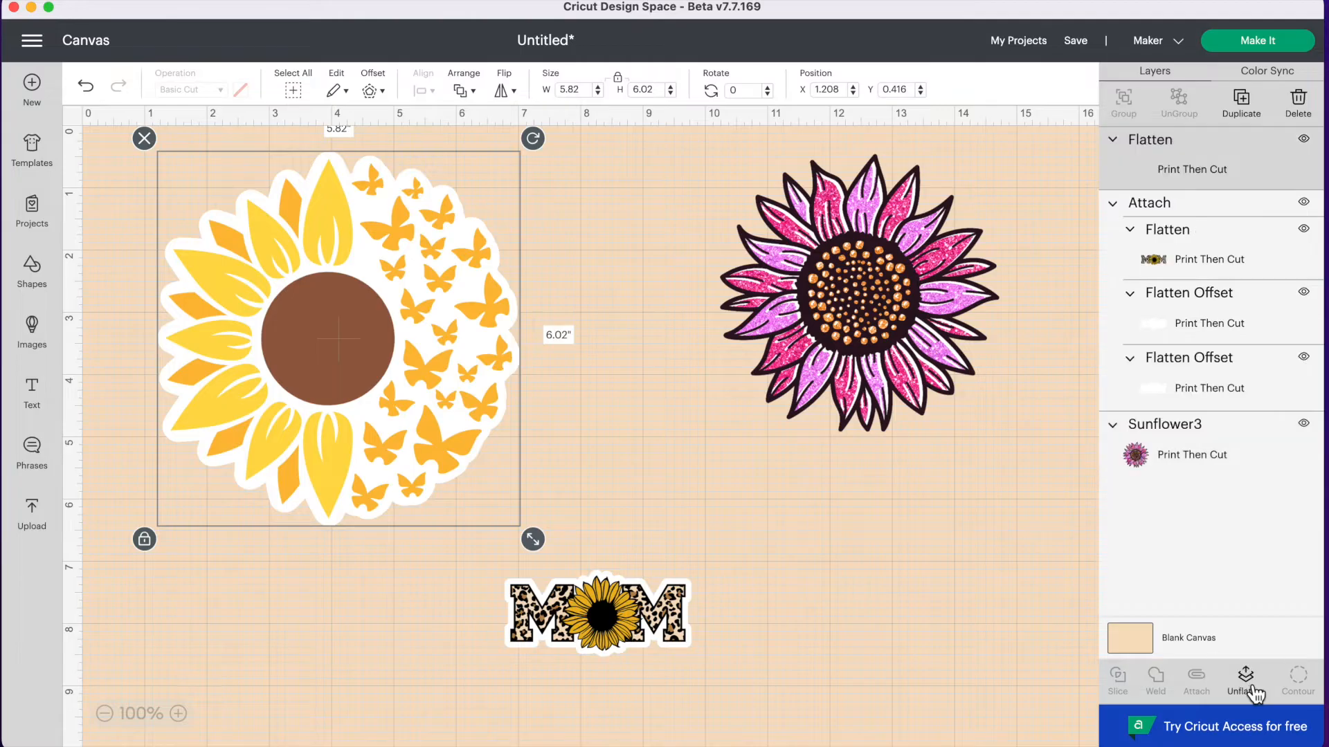
left_click_drag(466, 242, 475, 263)
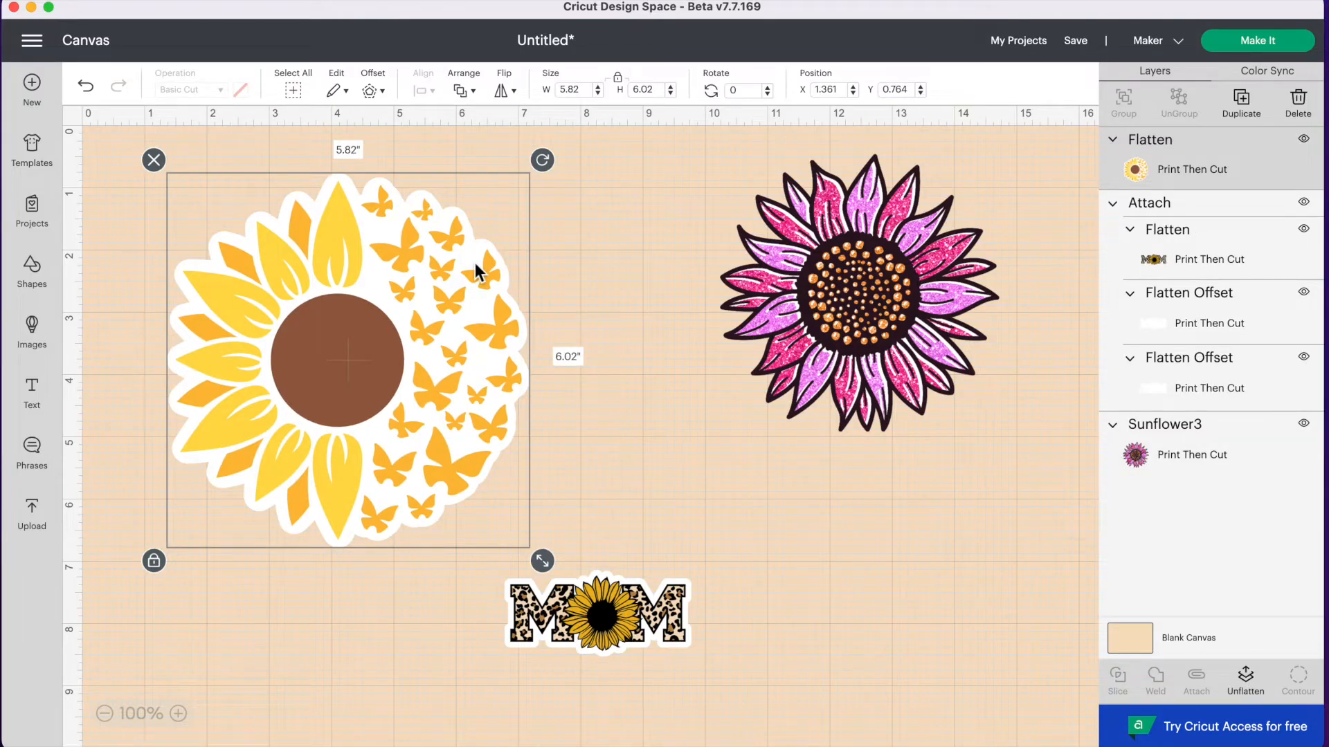
Step: Add a black 0.125-inch offset around the flattened butterfly sunflower
left_click(381, 95)
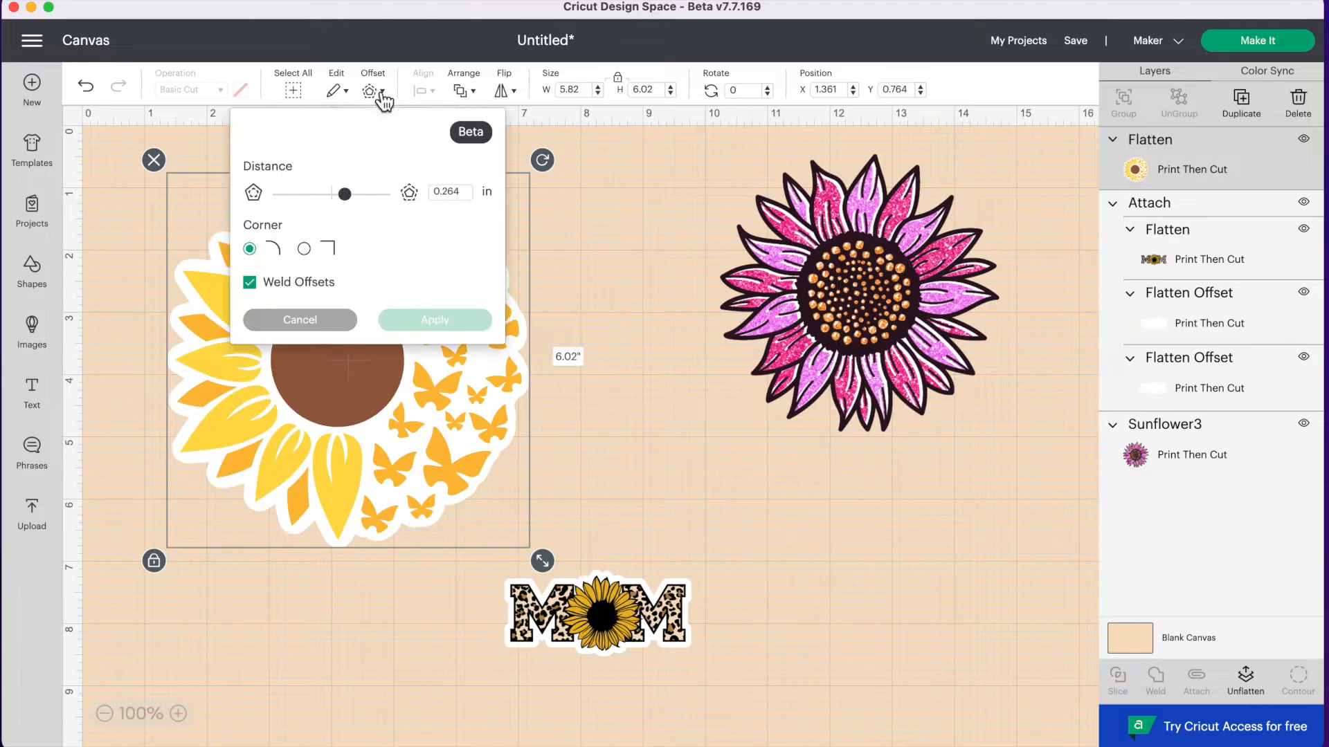
left_click(467, 194)
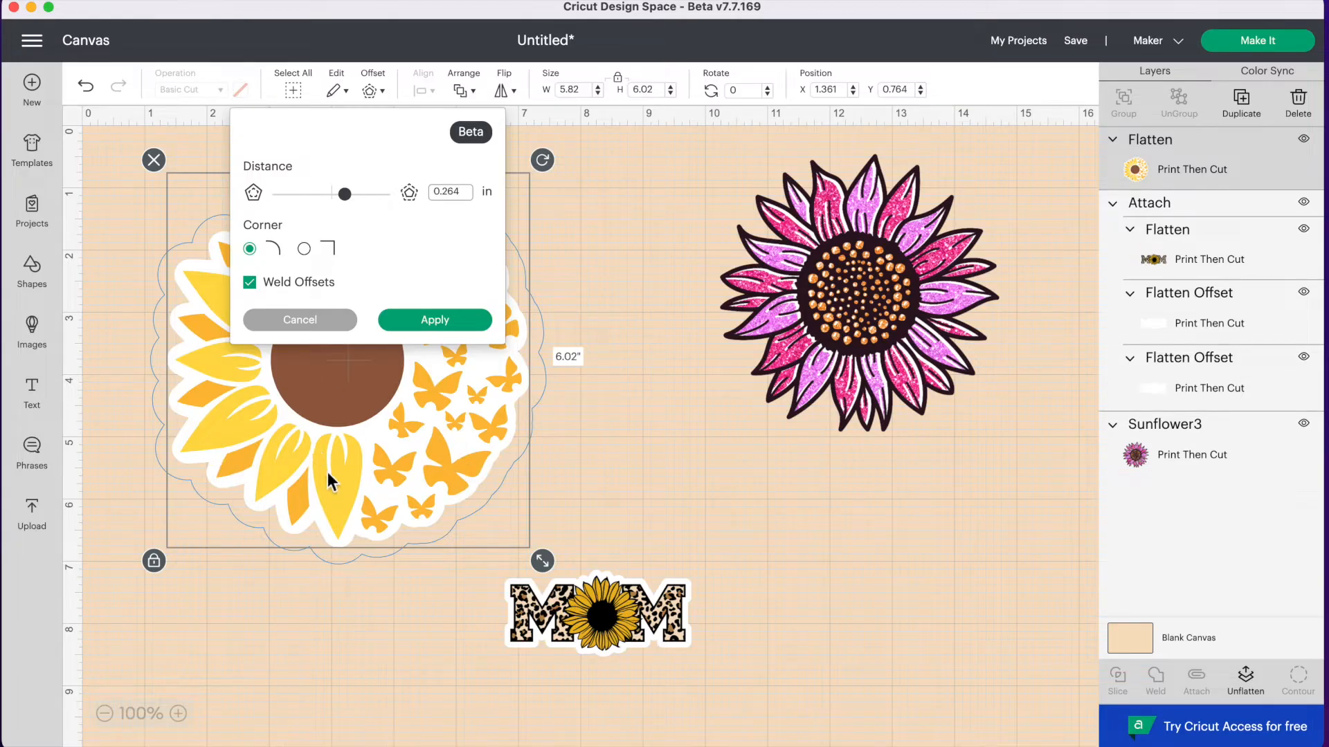
key("BackSpace")
key("BackSpace")
key("BackSpace")
type("1")
key("Return")
left_click(438, 324)
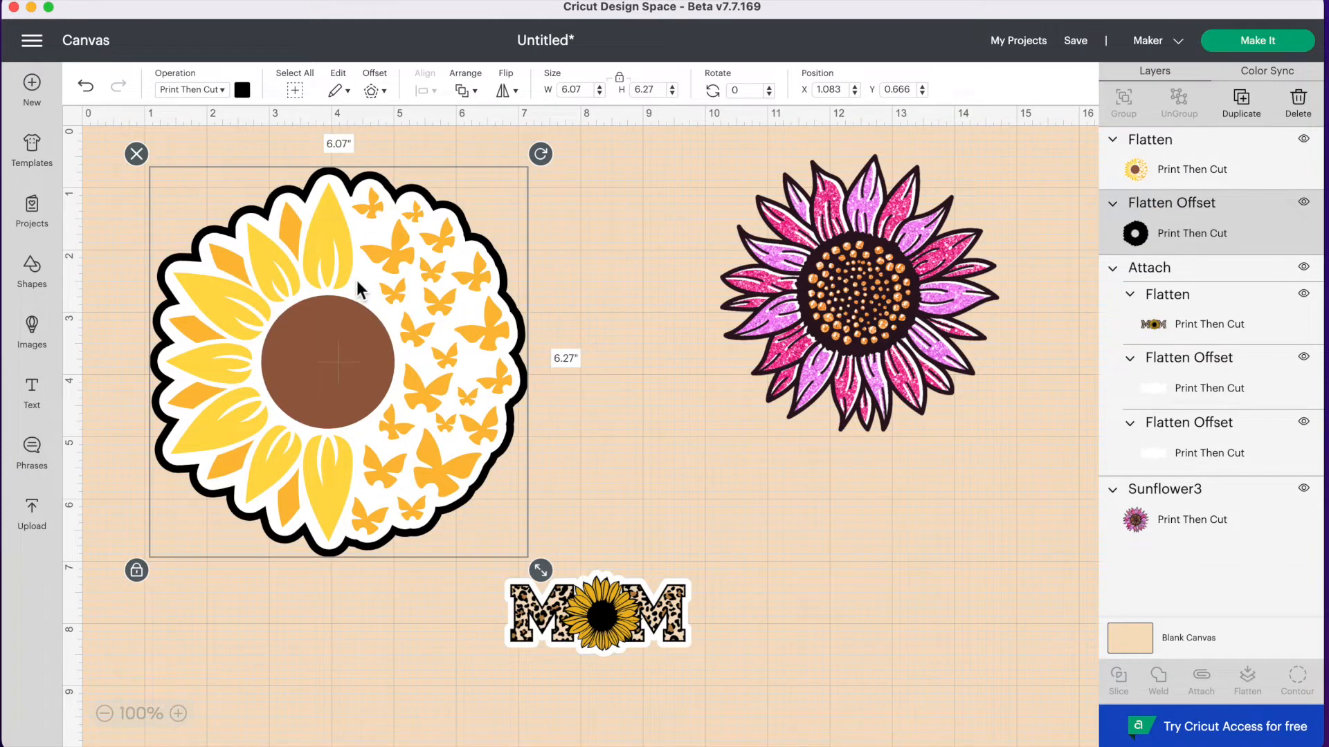
left_click(580, 255)
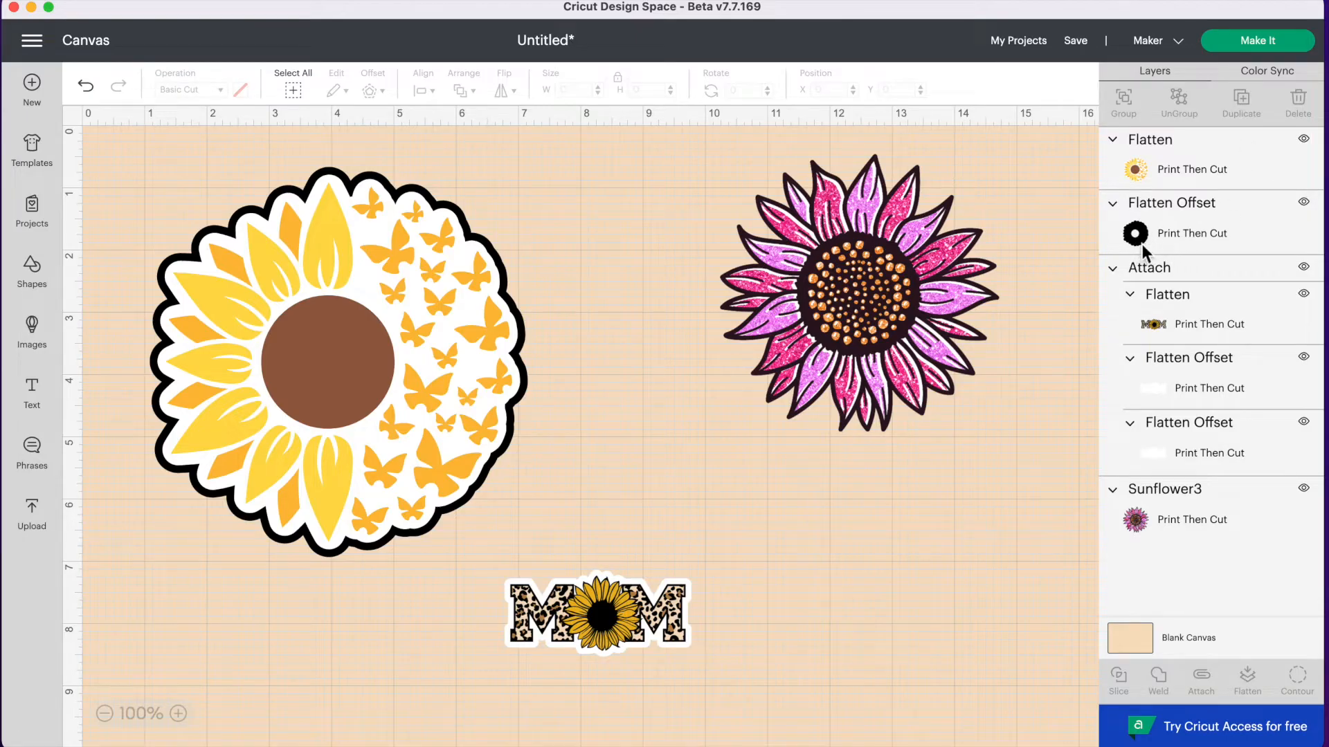
Step: Separate the flattened sunflower from its black offset, delete that offset, and unflatten the sunflower image
left_click_drag(385, 289, 650, 284)
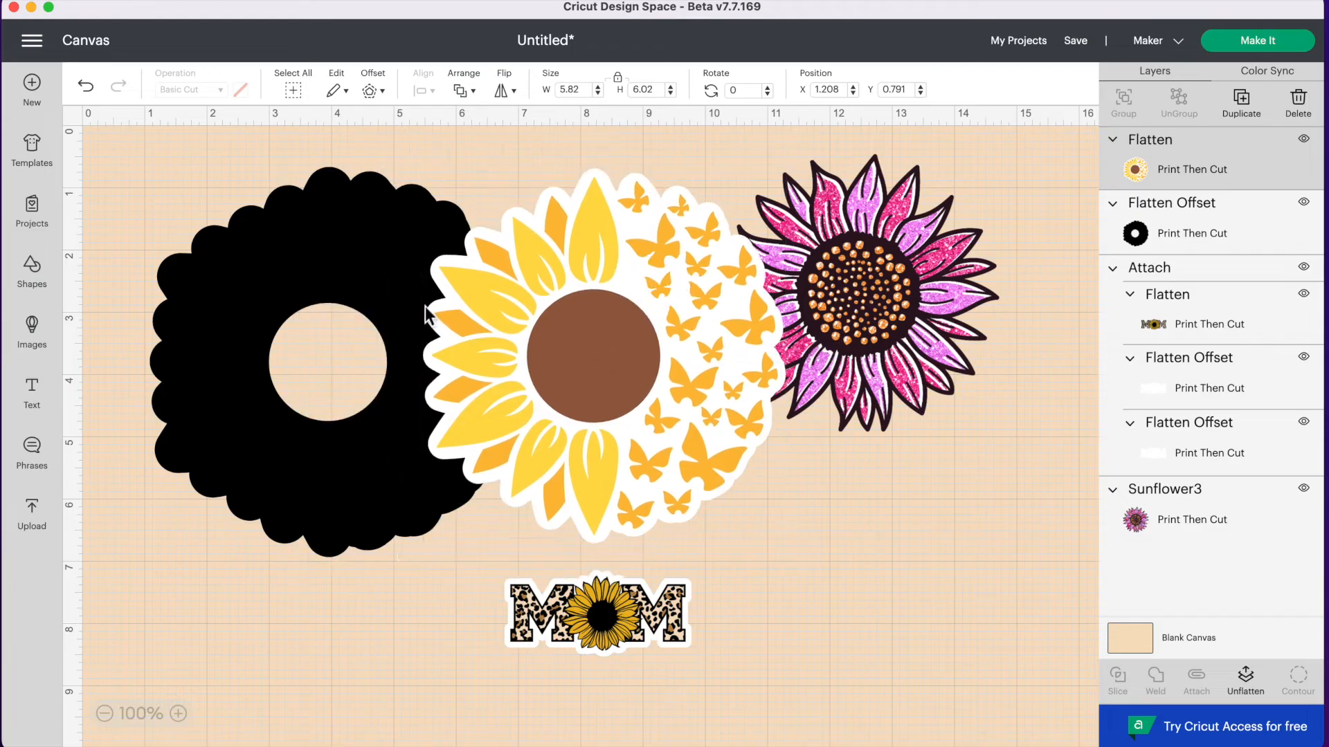
left_click(172, 310)
left_click_drag(143, 263, 212, 288)
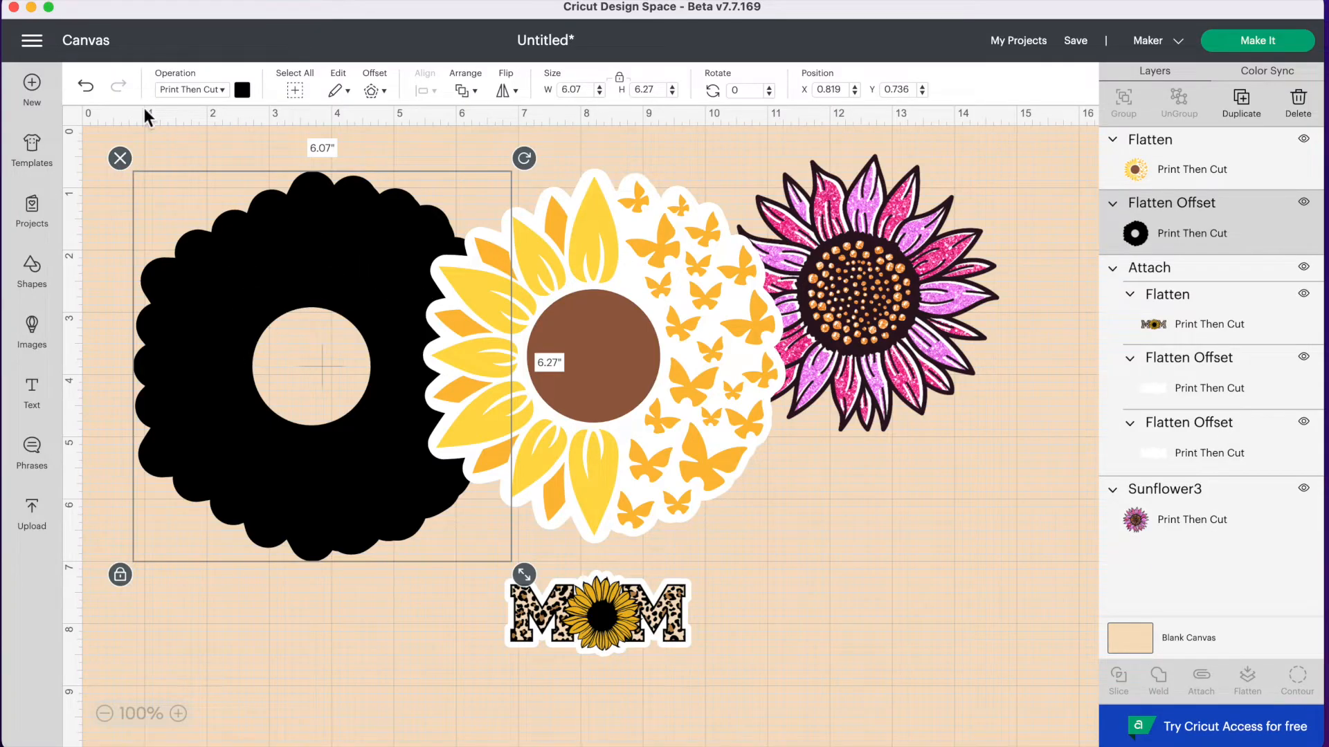
left_click(120, 158)
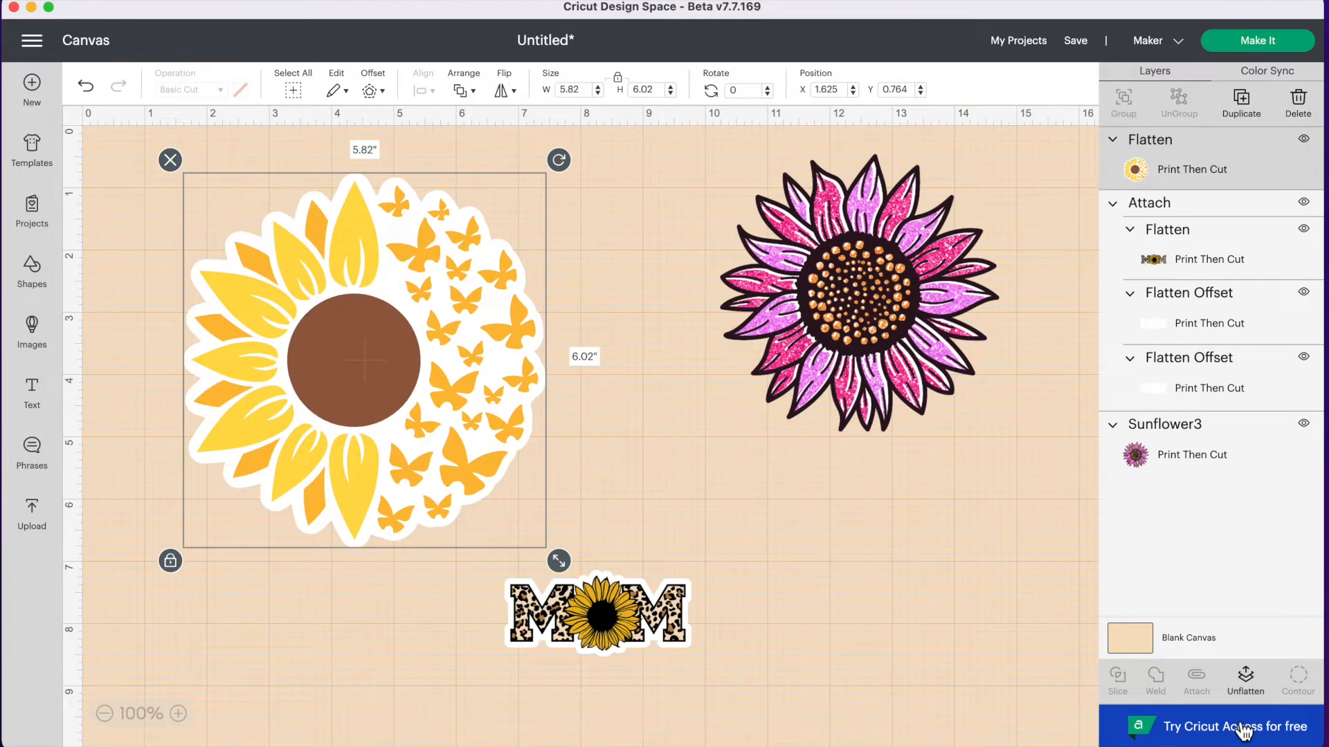
left_click(1246, 682)
Step: Move the butterfly sunflower aside from its white offset and add a 0.1-inch offset around the white layer
left_click_drag(364, 334, 531, 362)
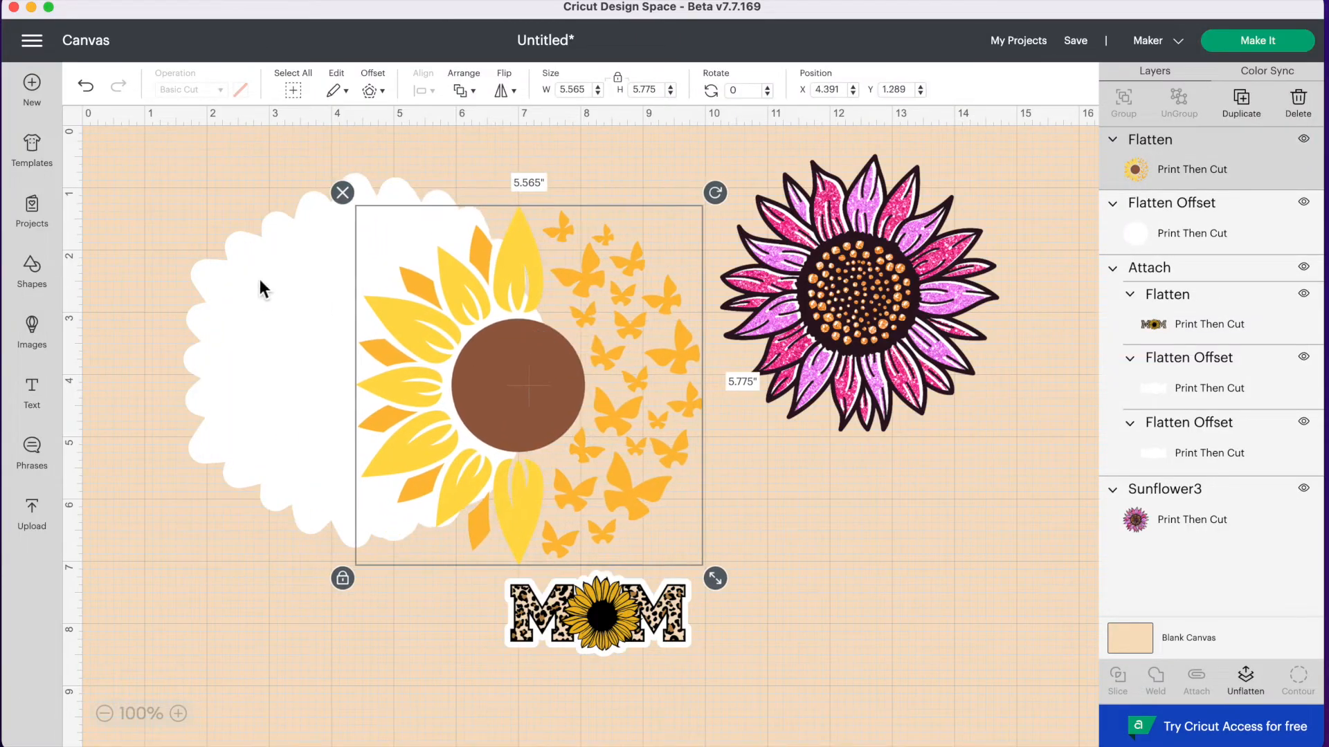
left_click(245, 320)
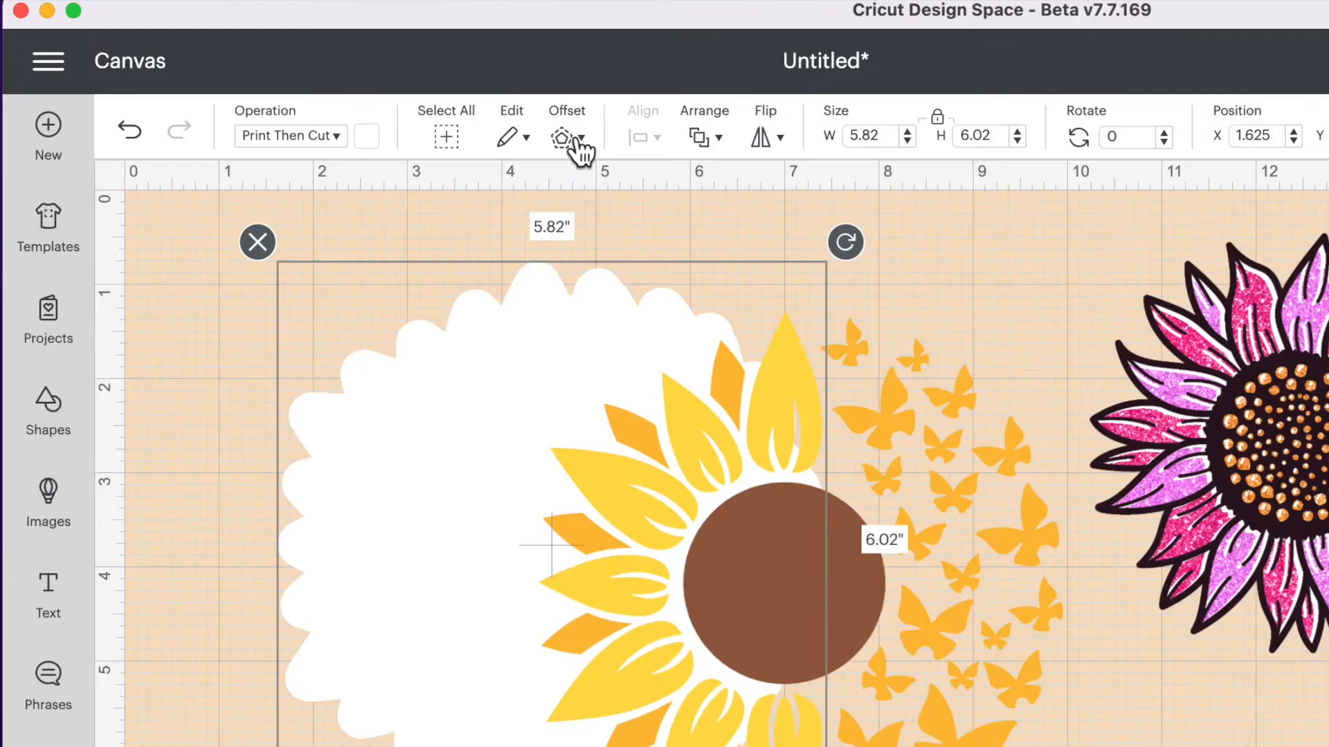
left_click(378, 90)
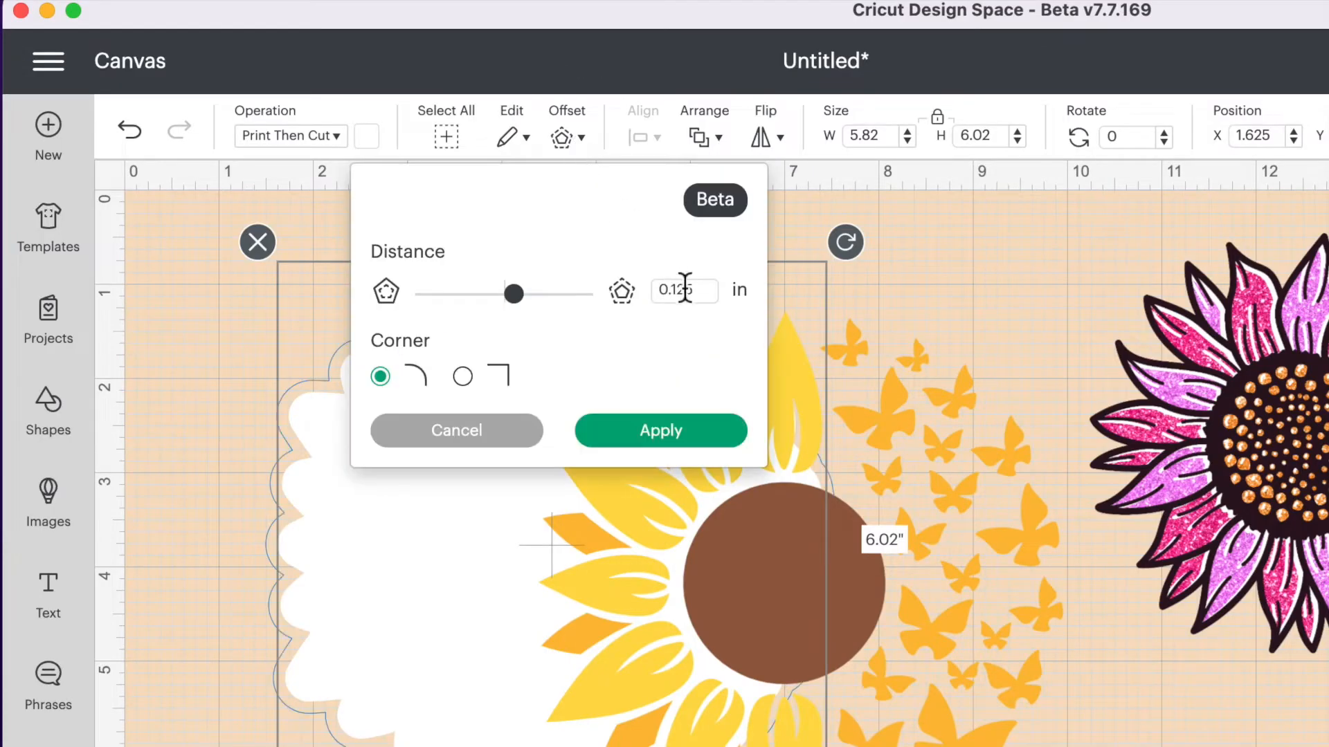
left_click(713, 293)
key("BackSpace")
key("BackSpace")
left_click(686, 441)
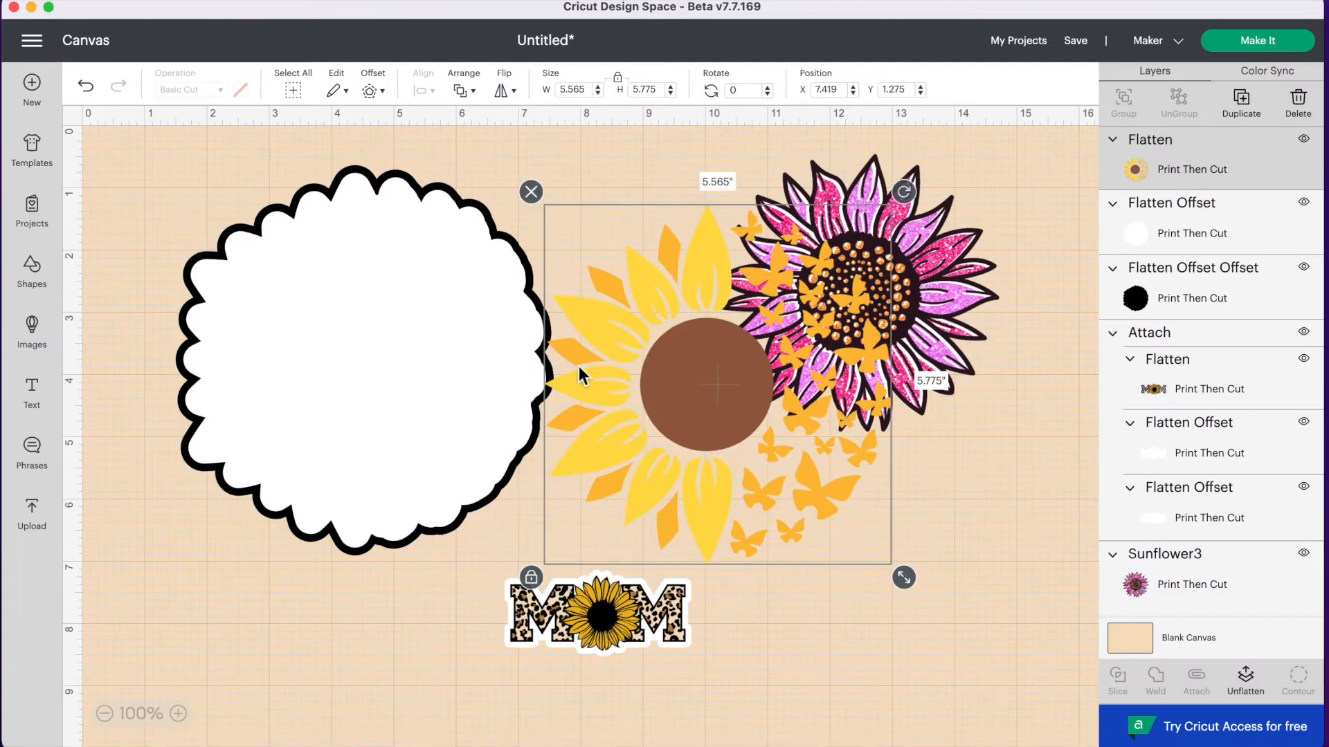
Step: Move the white offset off its black offset and place the butterfly sunflower back on top of the white one
left_click_drag(392, 346, 670, 349)
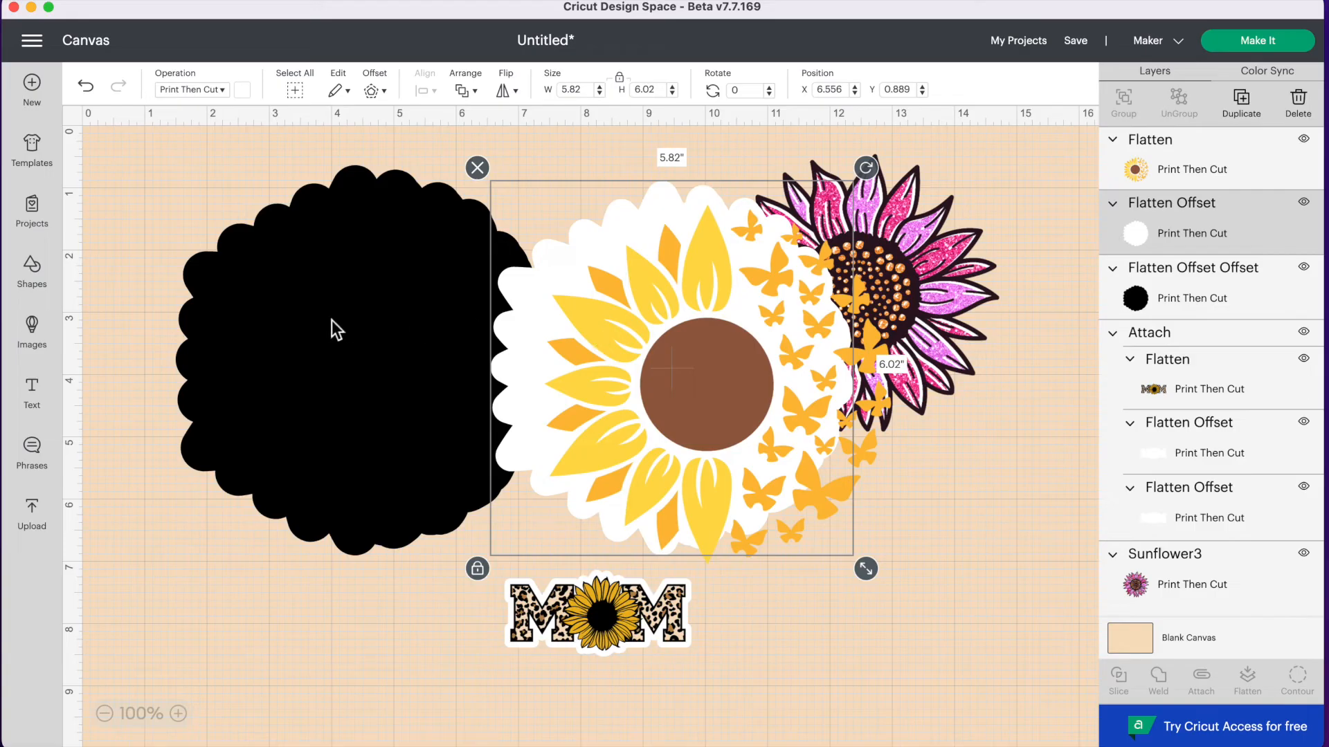
left_click_drag(564, 286, 621, 297)
left_click_drag(534, 282, 476, 244)
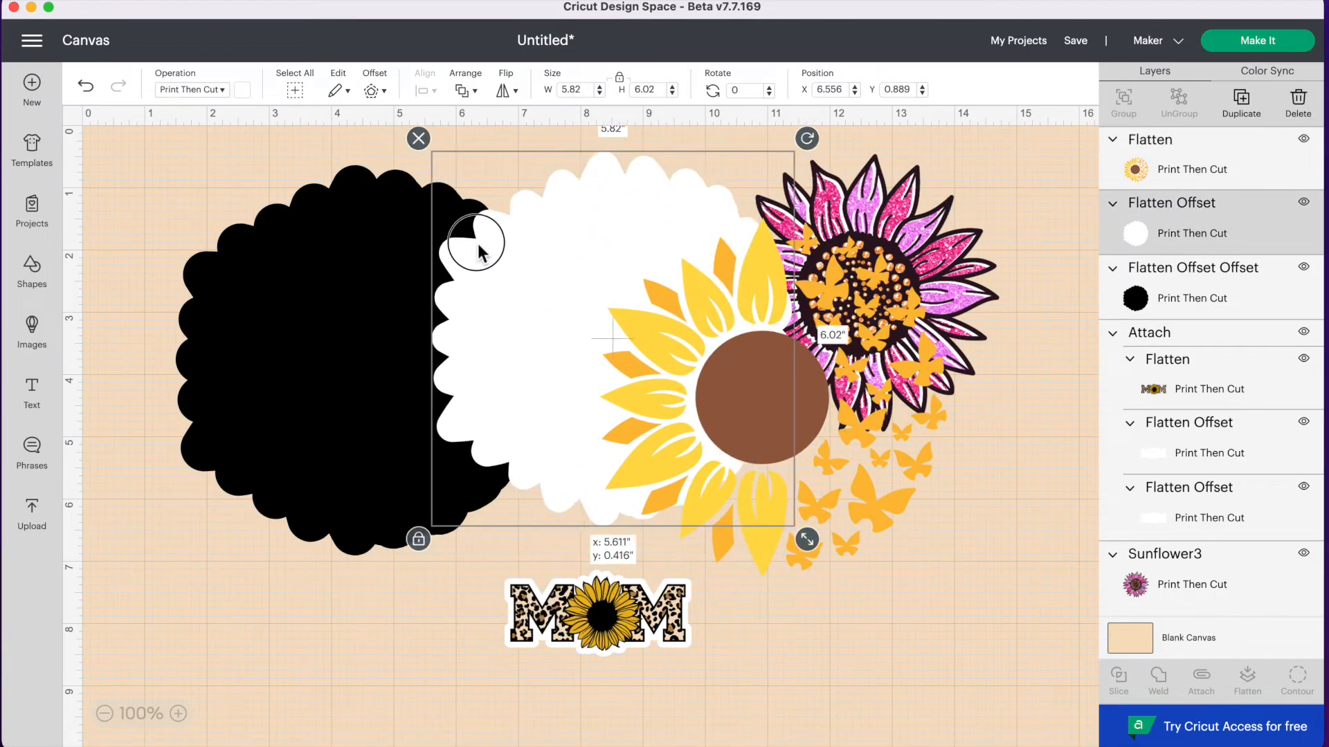
left_click_drag(730, 388, 570, 331)
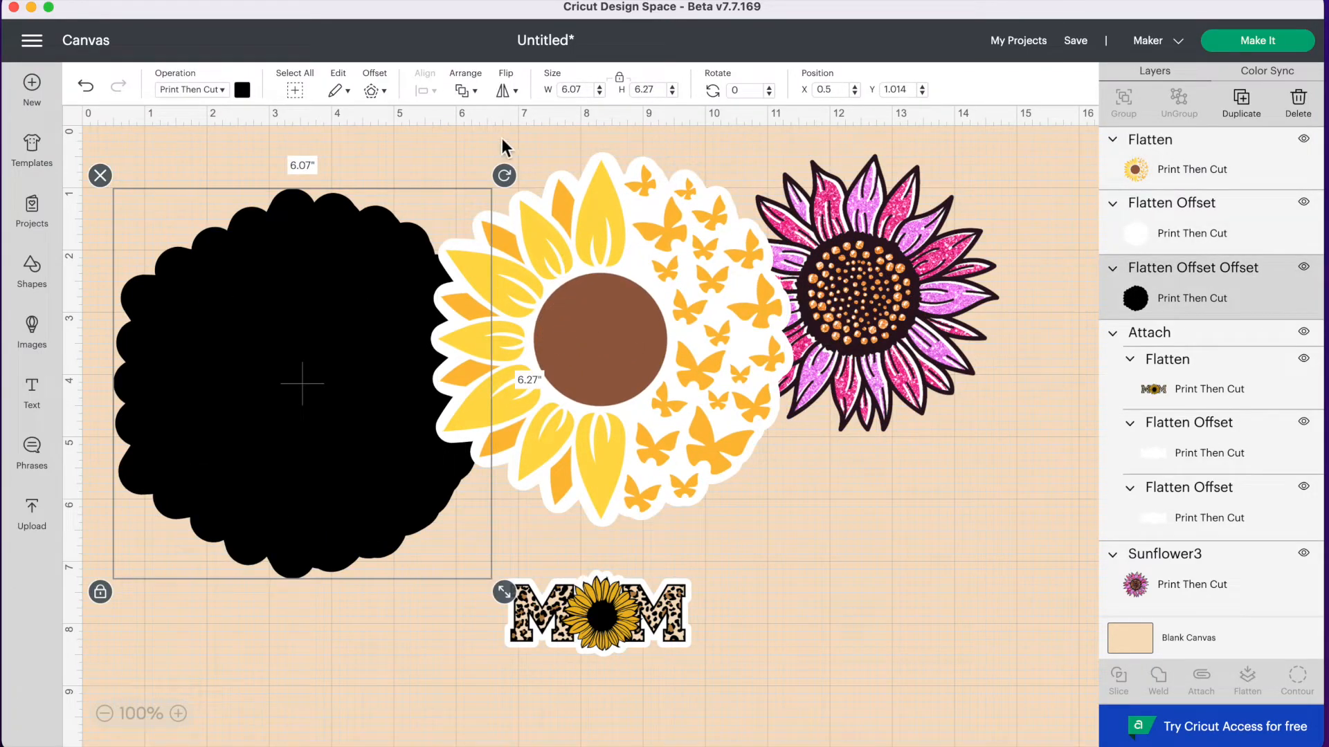
Step: Center the butterfly sunflower on its white offset, flatten the two, and place the result over the black offset
left_click_drag(516, 145, 613, 254)
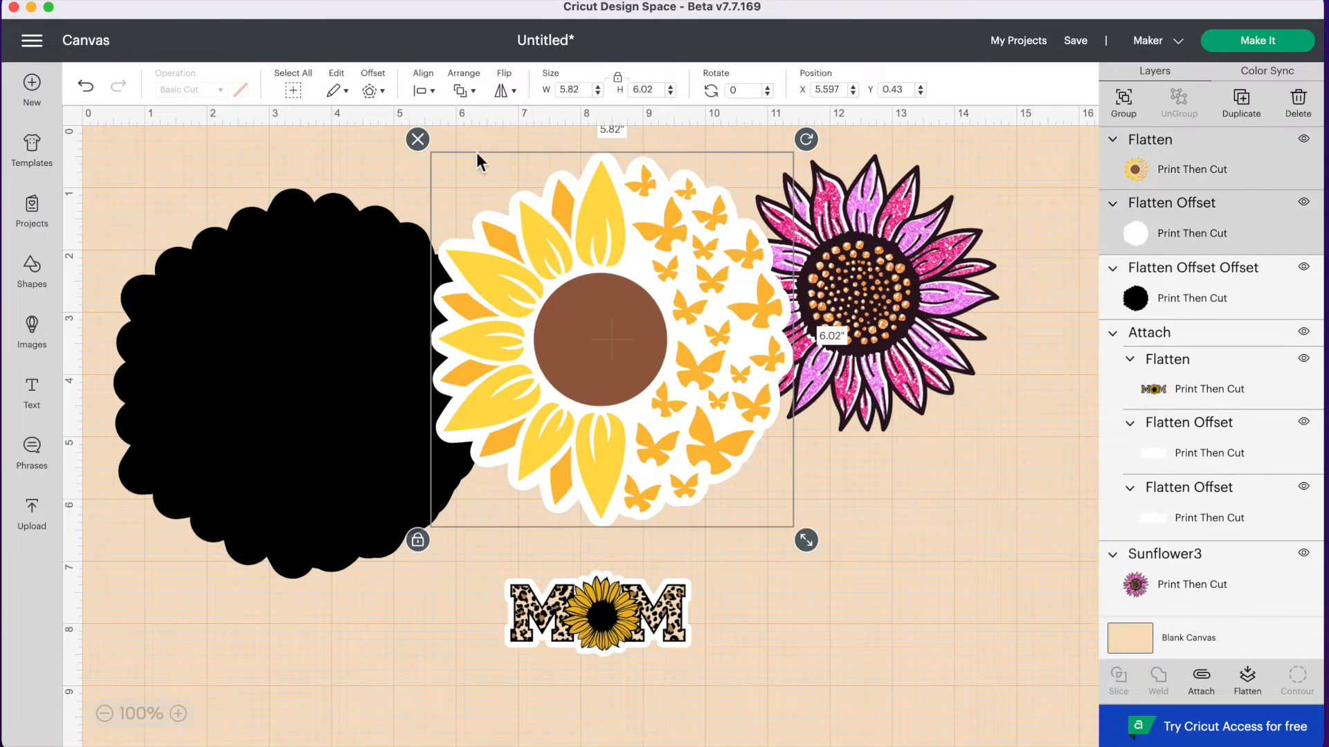
left_click(422, 91)
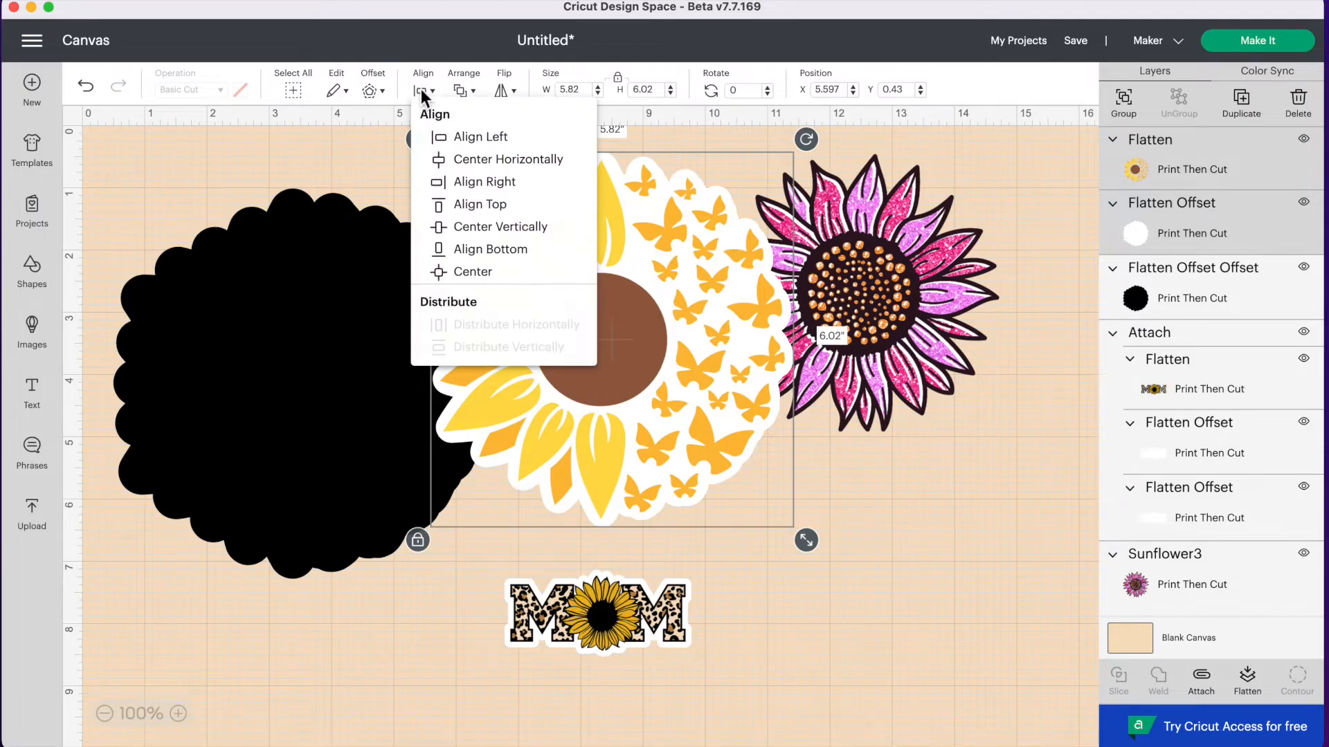
left_click(495, 275)
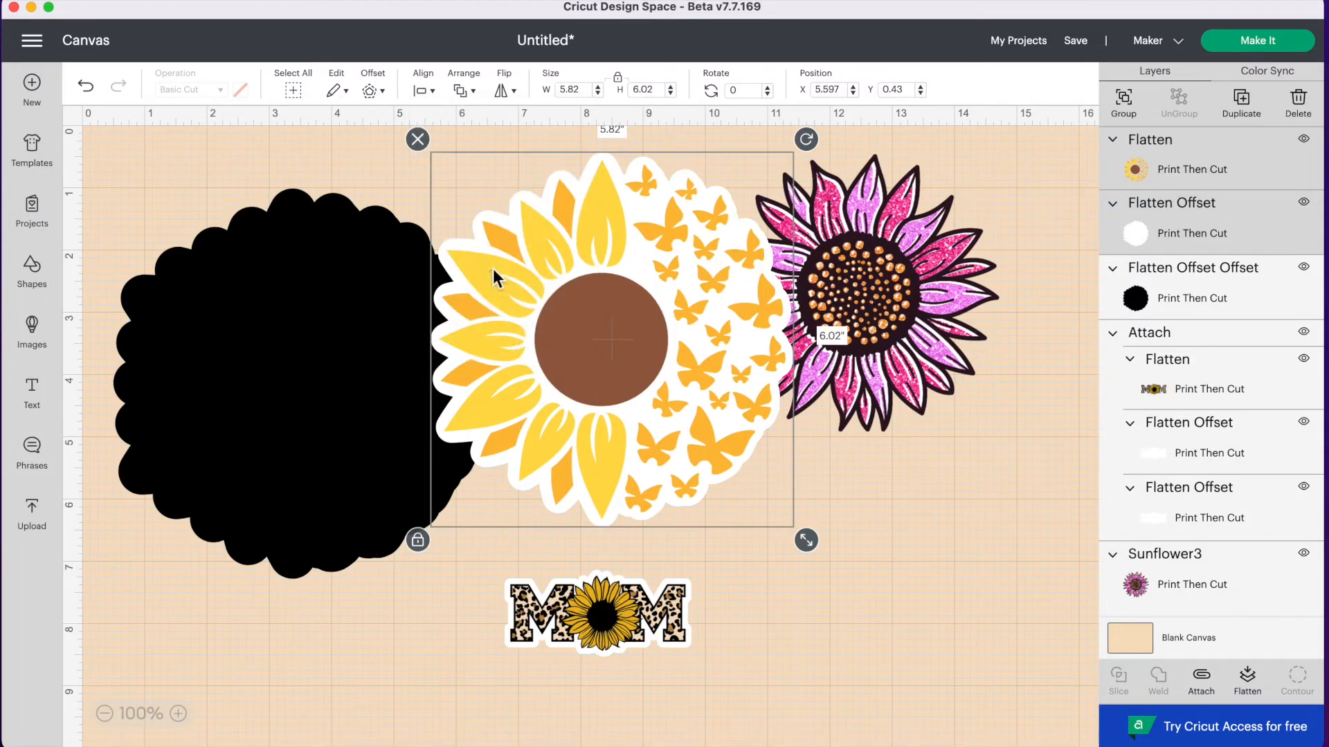
left_click(1256, 693)
left_click_drag(683, 353, 373, 399)
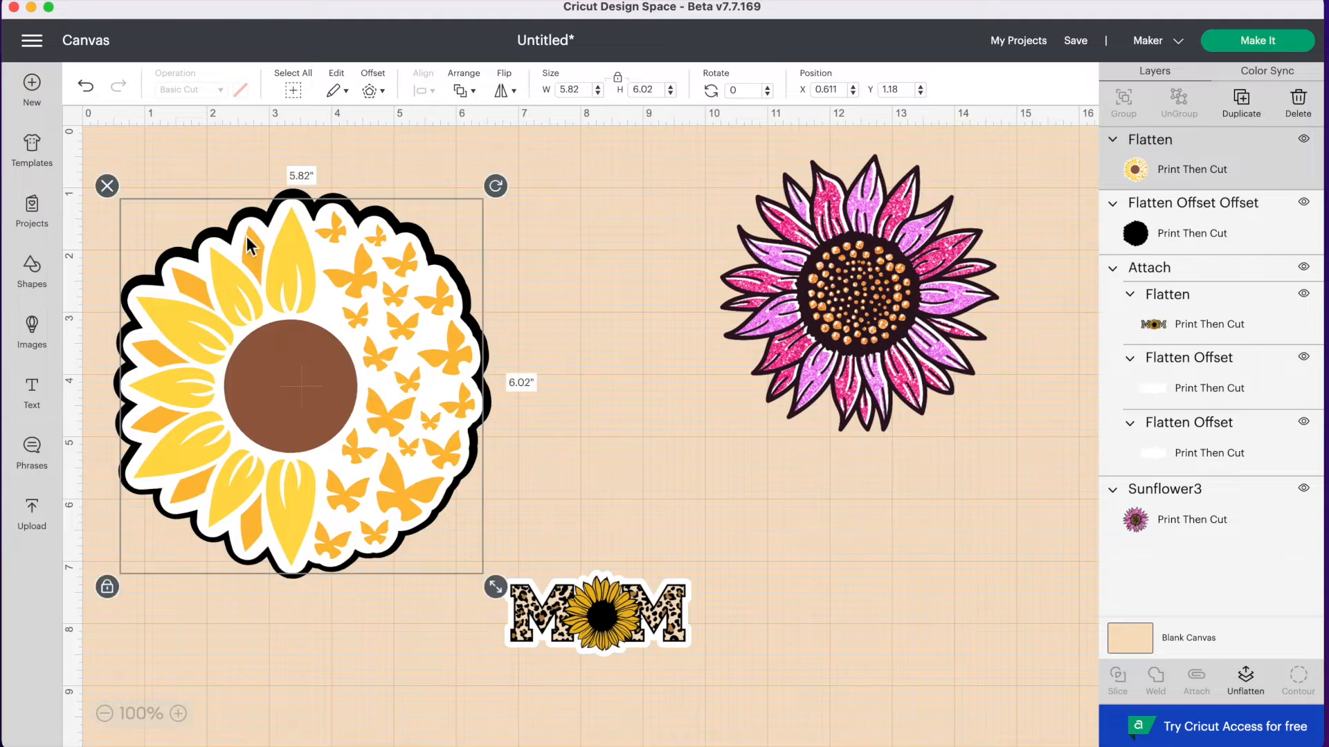
Step: Duplicate the black offset beneath the flattened butterfly sunflower and recolor both copies white
left_click_drag(336, 355, 445, 356)
left_click(158, 283)
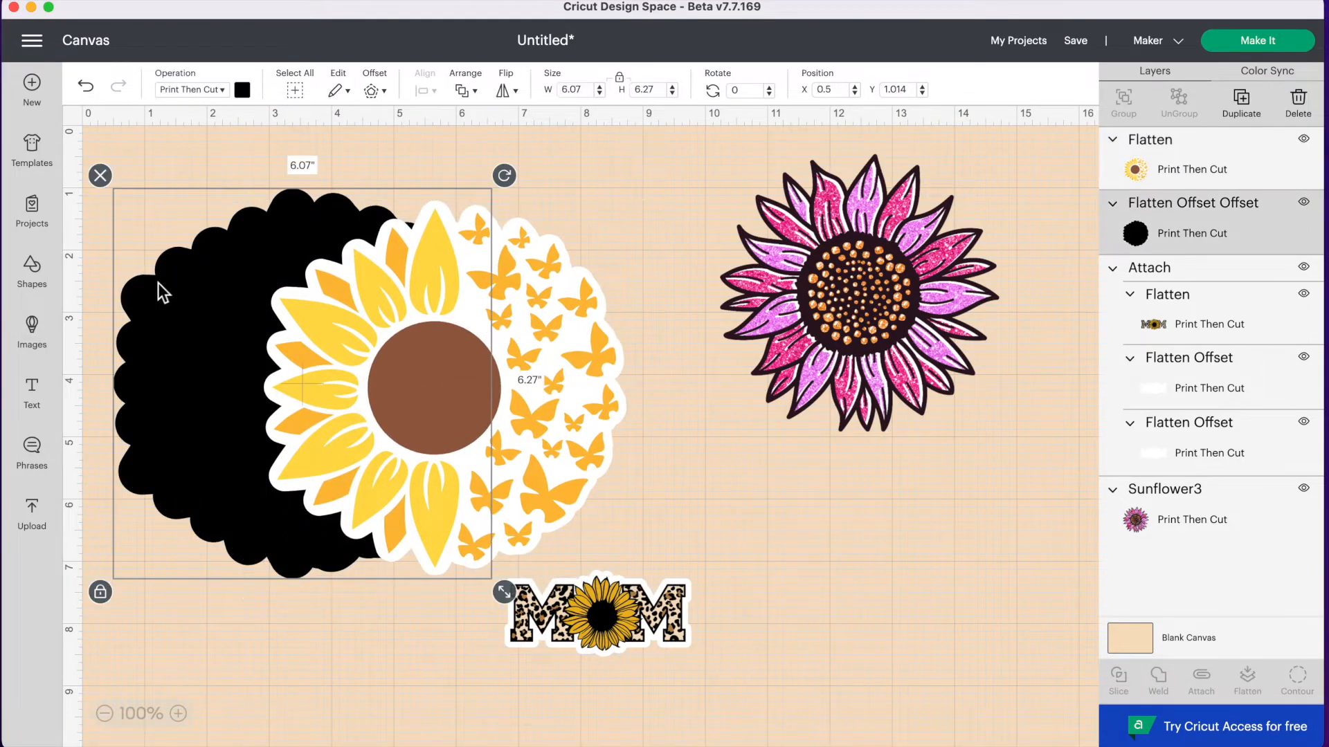
left_click(1241, 99)
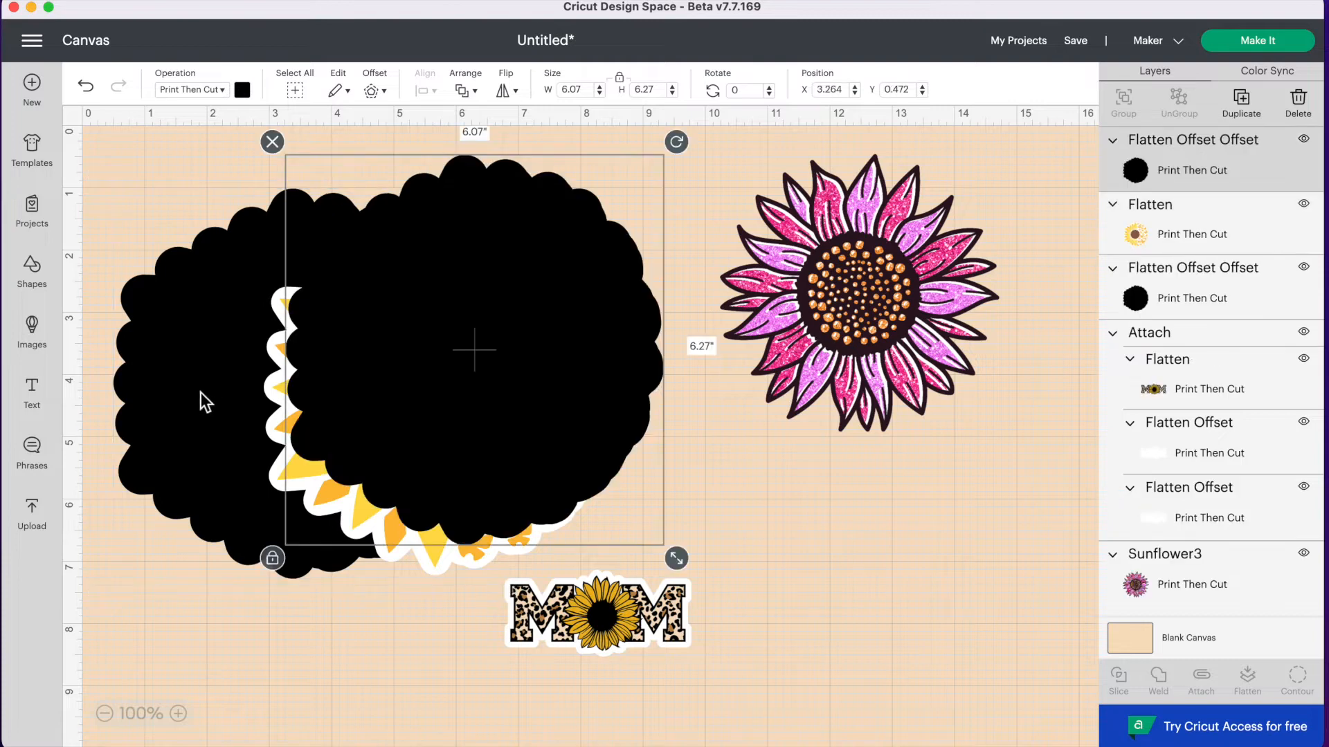
left_click(243, 89)
left_click(282, 195)
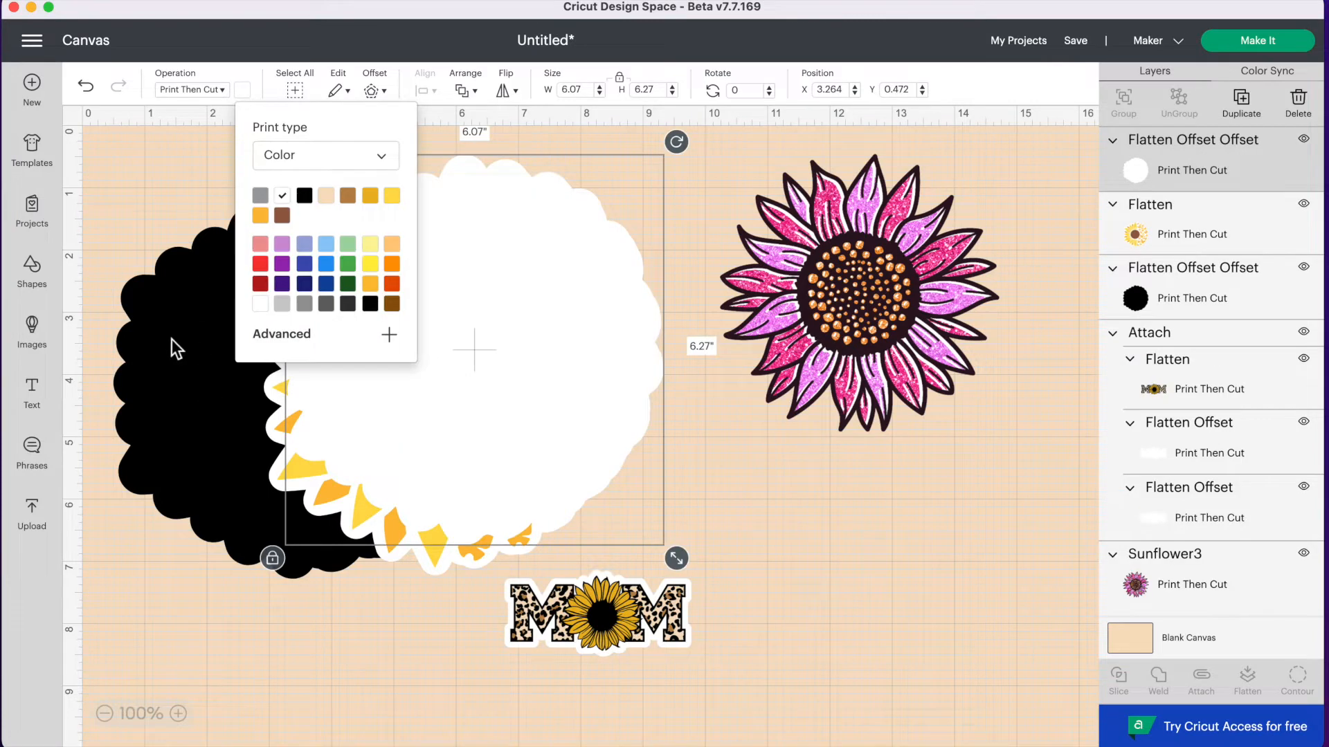
left_click(175, 339)
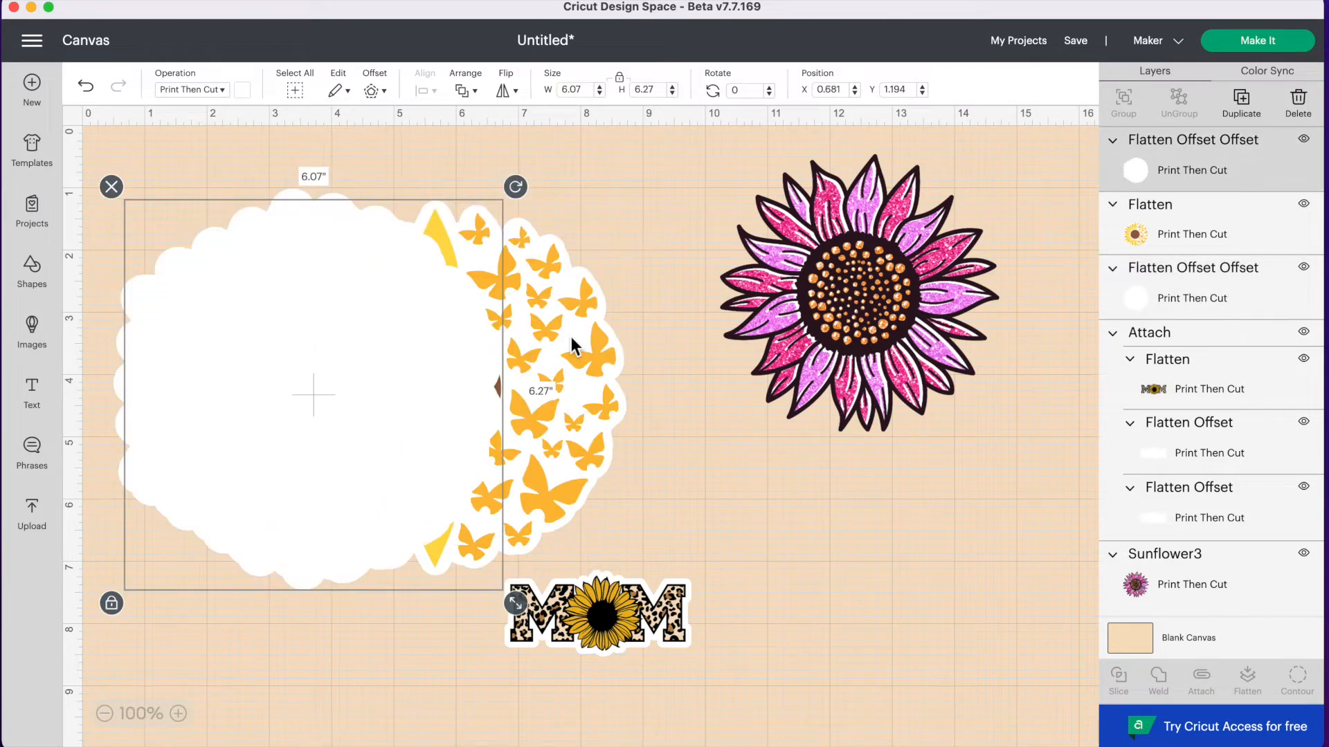
Step: Bring the flattened butterfly sunflower to the front and place it over the two white offset copies
left_click(562, 354)
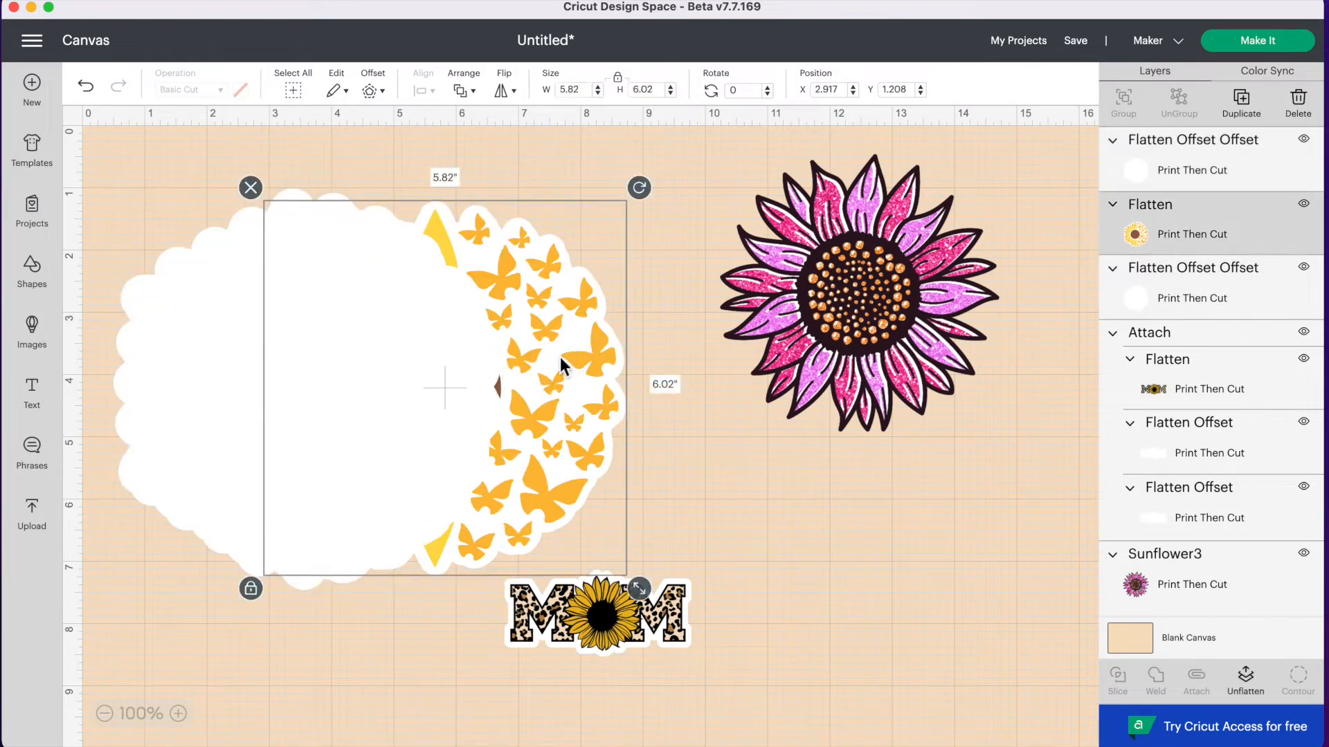
left_click_drag(559, 357, 605, 338)
left_click(463, 91)
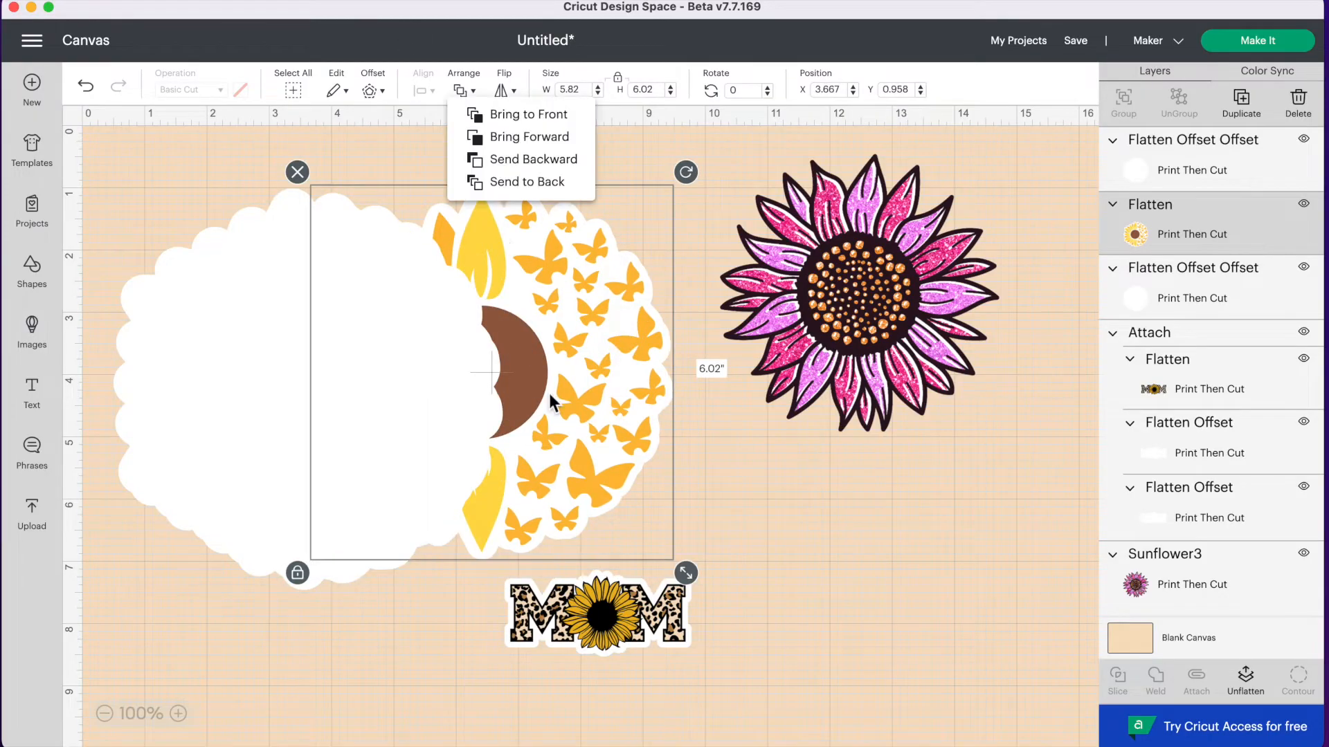
left_click(478, 116)
left_click_drag(566, 326, 406, 327)
Step: Center the flattened butterfly sunflower with both white offset copies and attach the three layers
left_click(572, 198)
left_click_drag(558, 161, 350, 369)
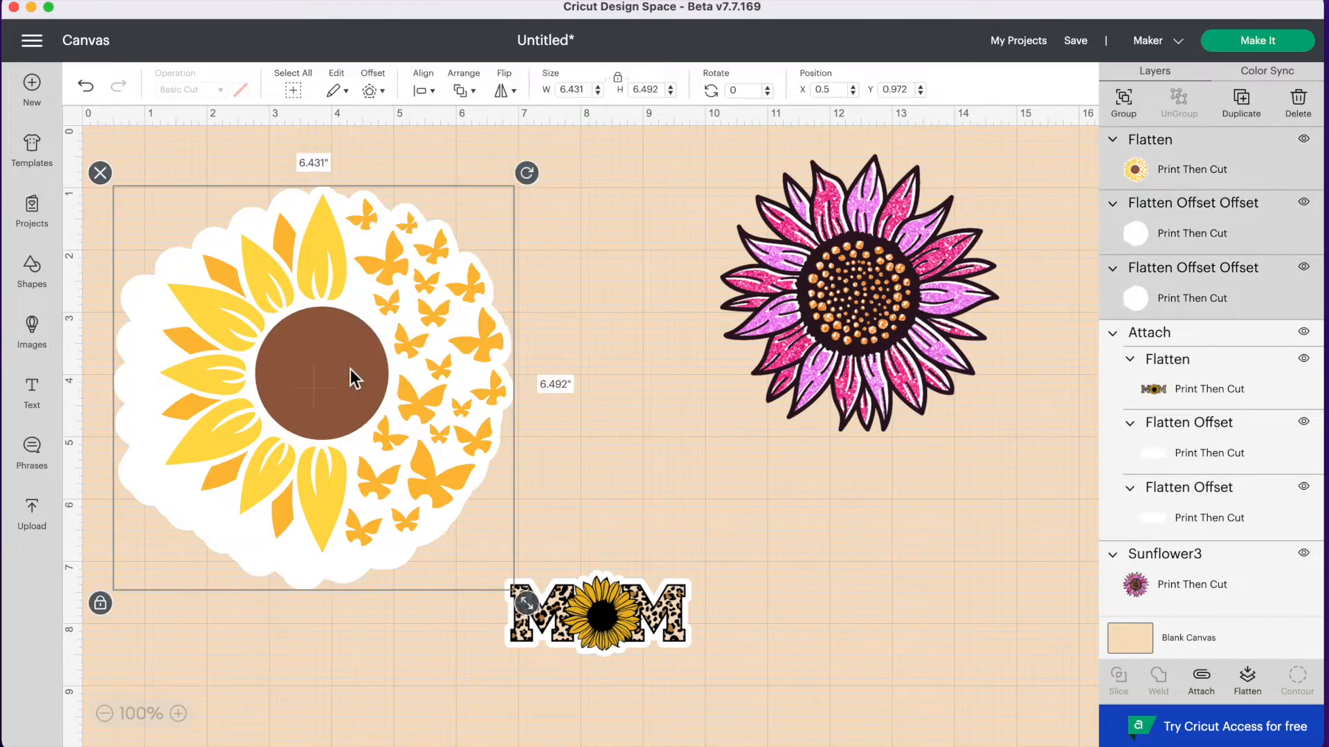
left_click(423, 91)
left_click(479, 274)
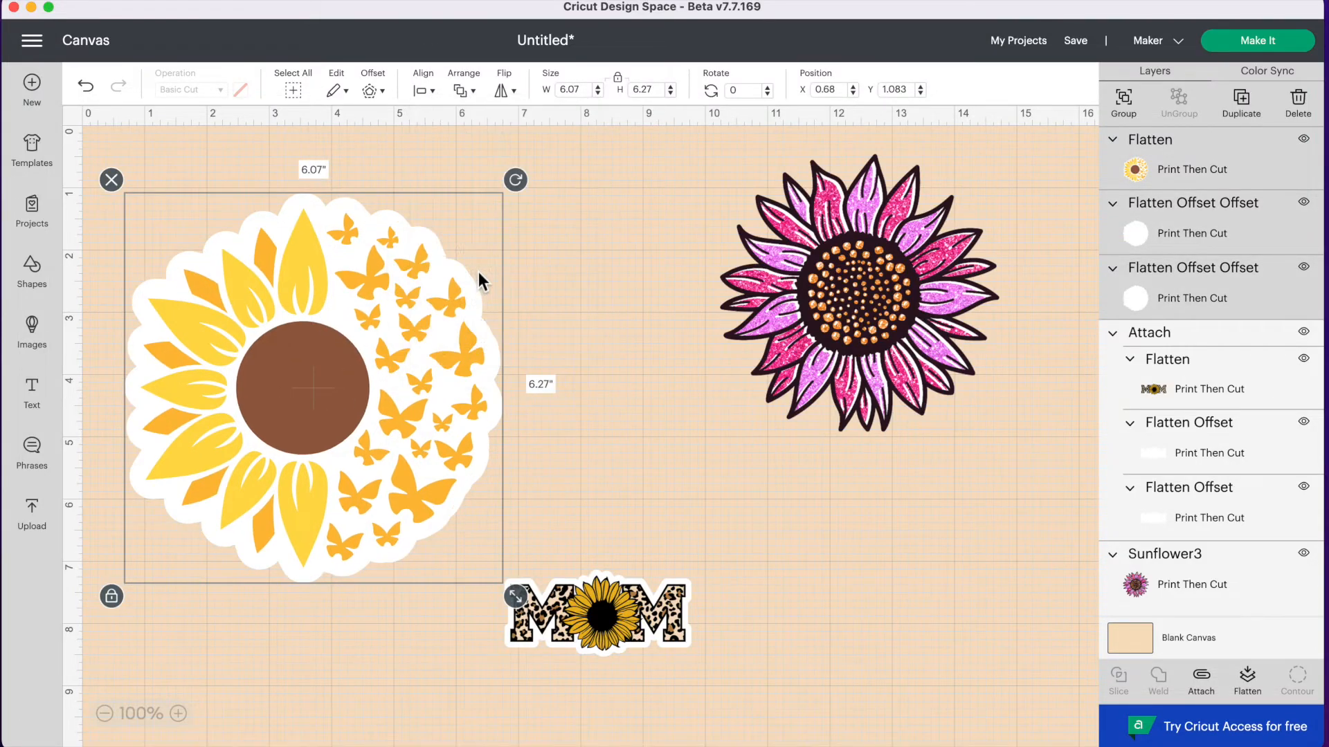
left_click(1201, 687)
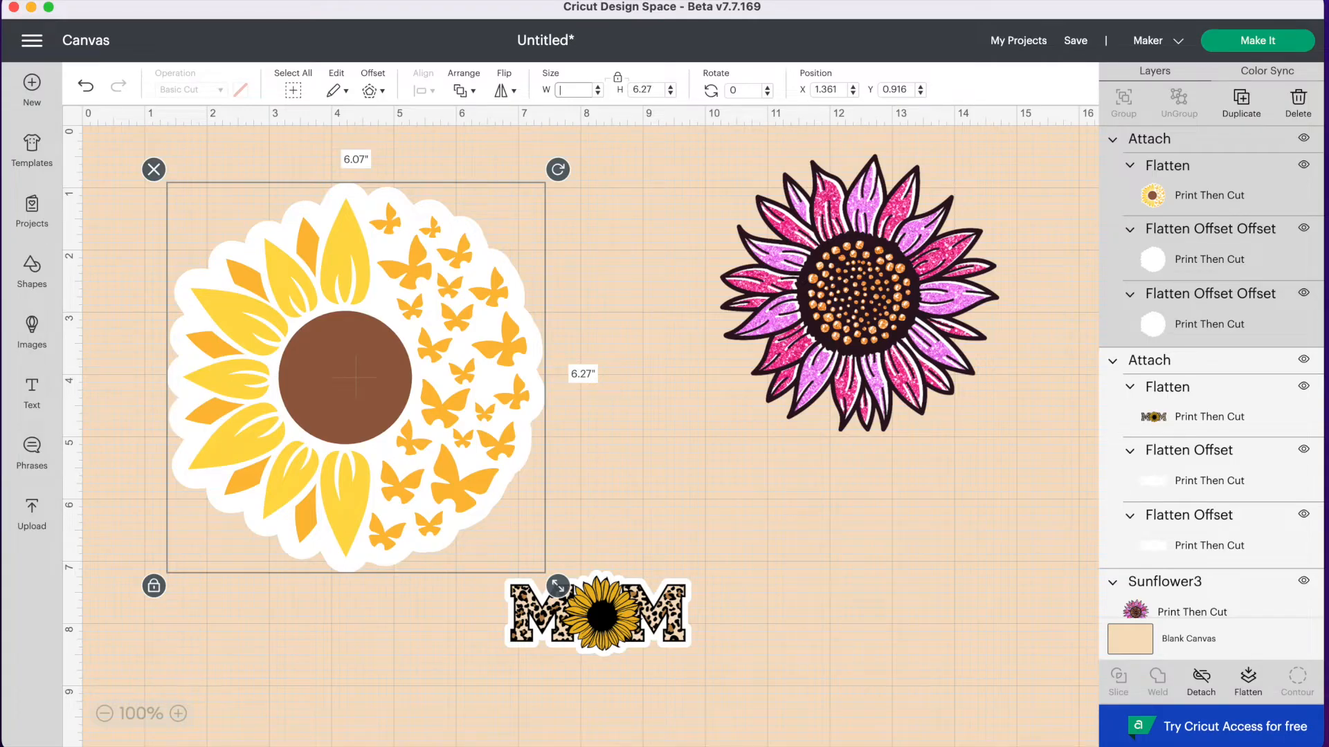
Step: Set the attached butterfly sunflower's width to 2 inches and place it beside the MOM design
left_click_drag(767, 529, 806, 564)
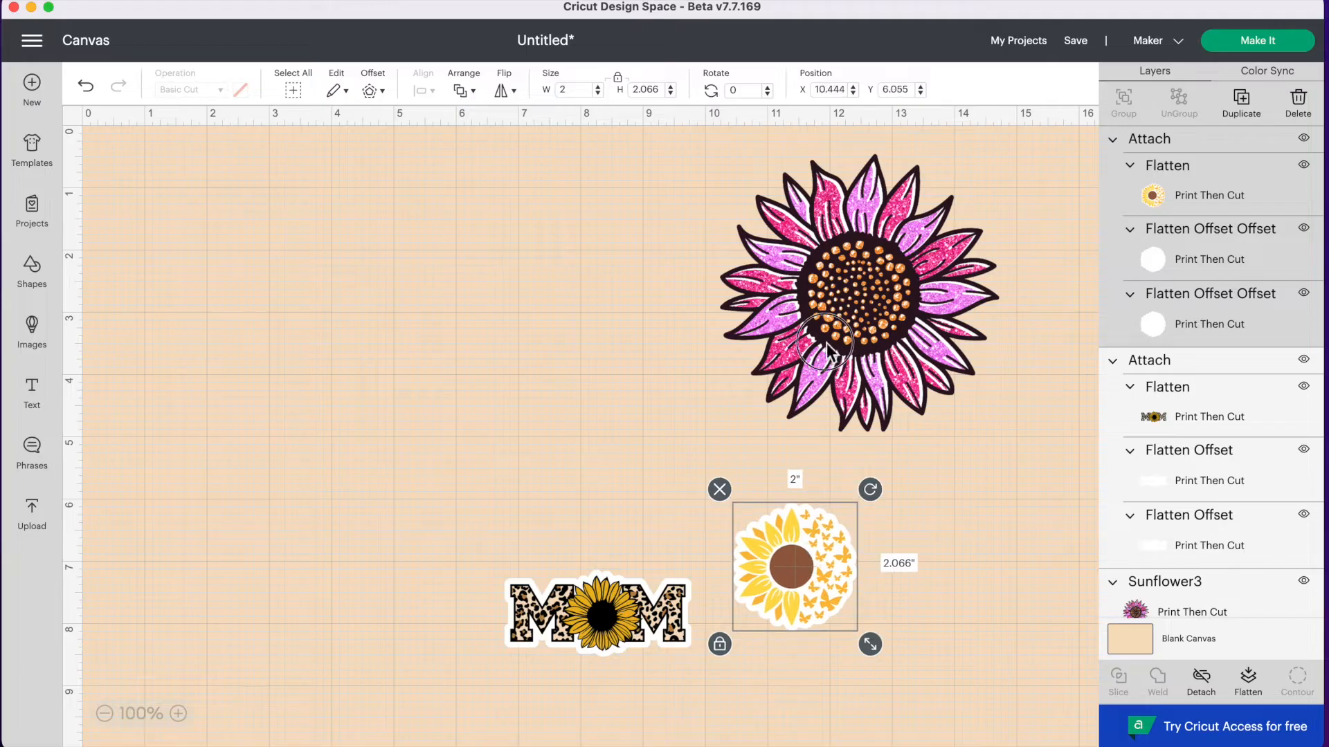
Step: Move the pink sunflower to the empty canvas area and enlarge it to about 5.5 inches wide
left_click_drag(834, 343, 313, 395)
left_click_drag(487, 493, 552, 556)
left_click_drag(432, 455, 411, 461)
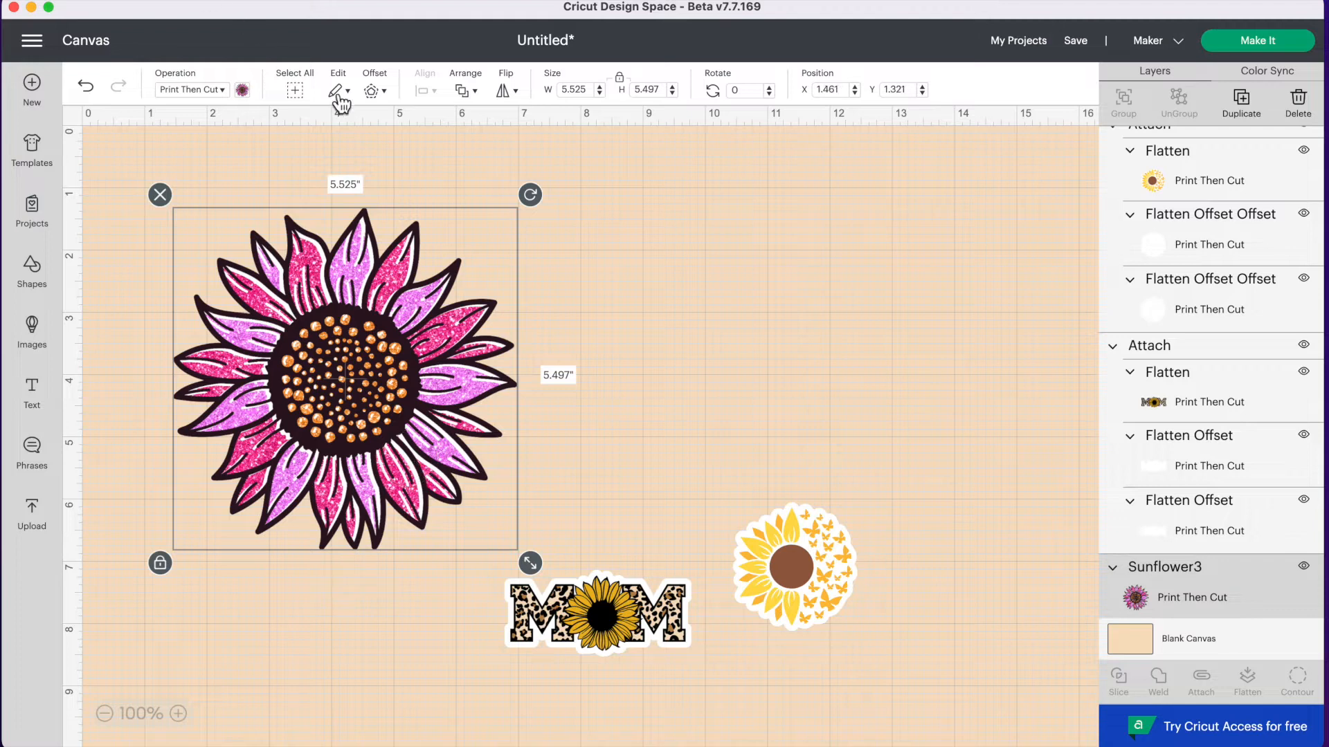
Step: Add an offset around the pink sunflower and color it white
left_click(381, 95)
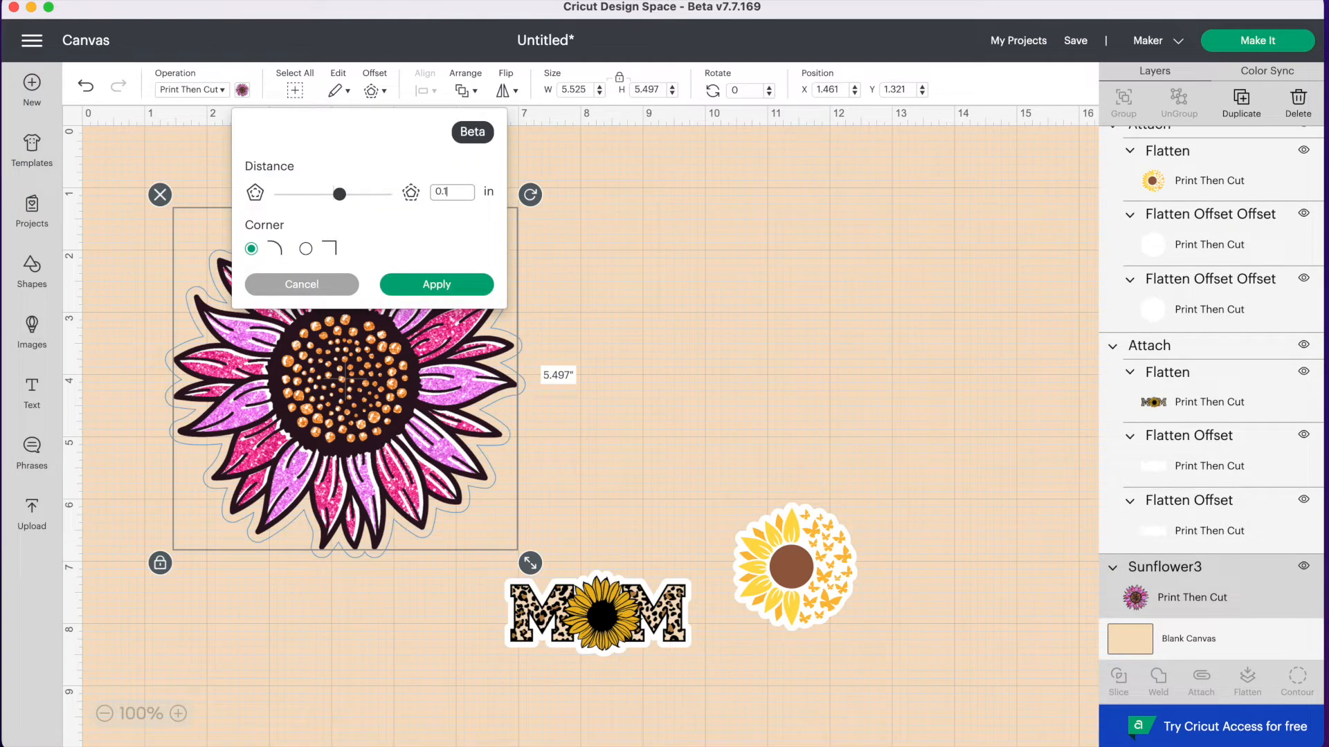
left_click(438, 284)
left_click(242, 90)
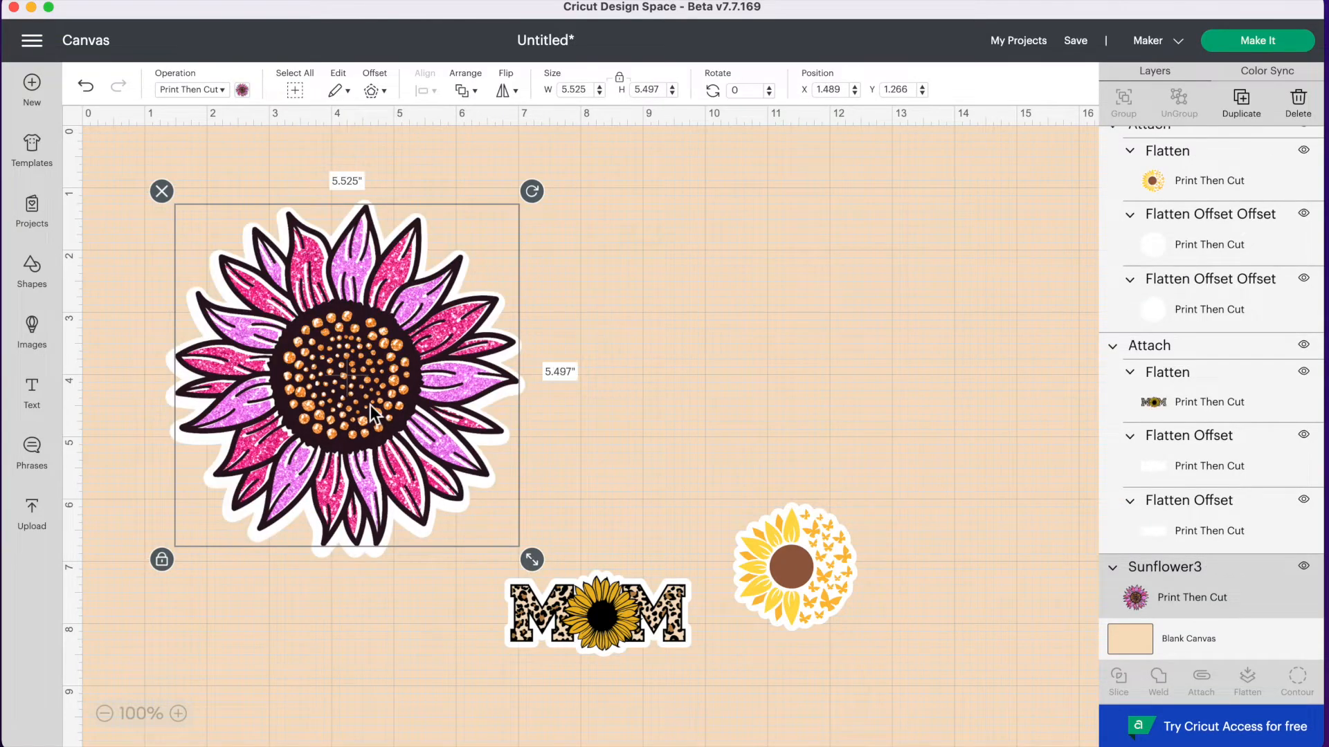
Step: Move the pink sunflower aside from its white offset and add a 0.1-inch offset around the white layer
left_click_drag(369, 404, 500, 400)
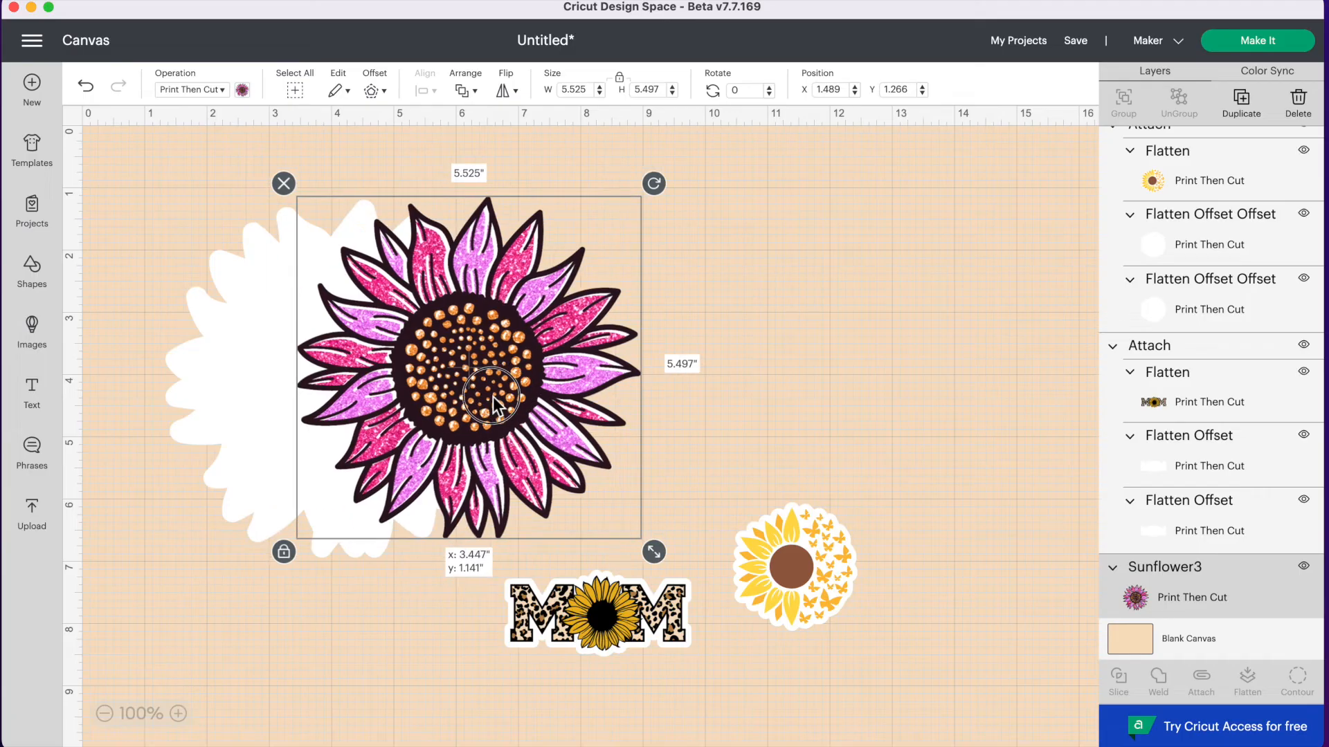
left_click(236, 357)
left_click_drag(509, 390, 528, 360)
left_click(216, 318)
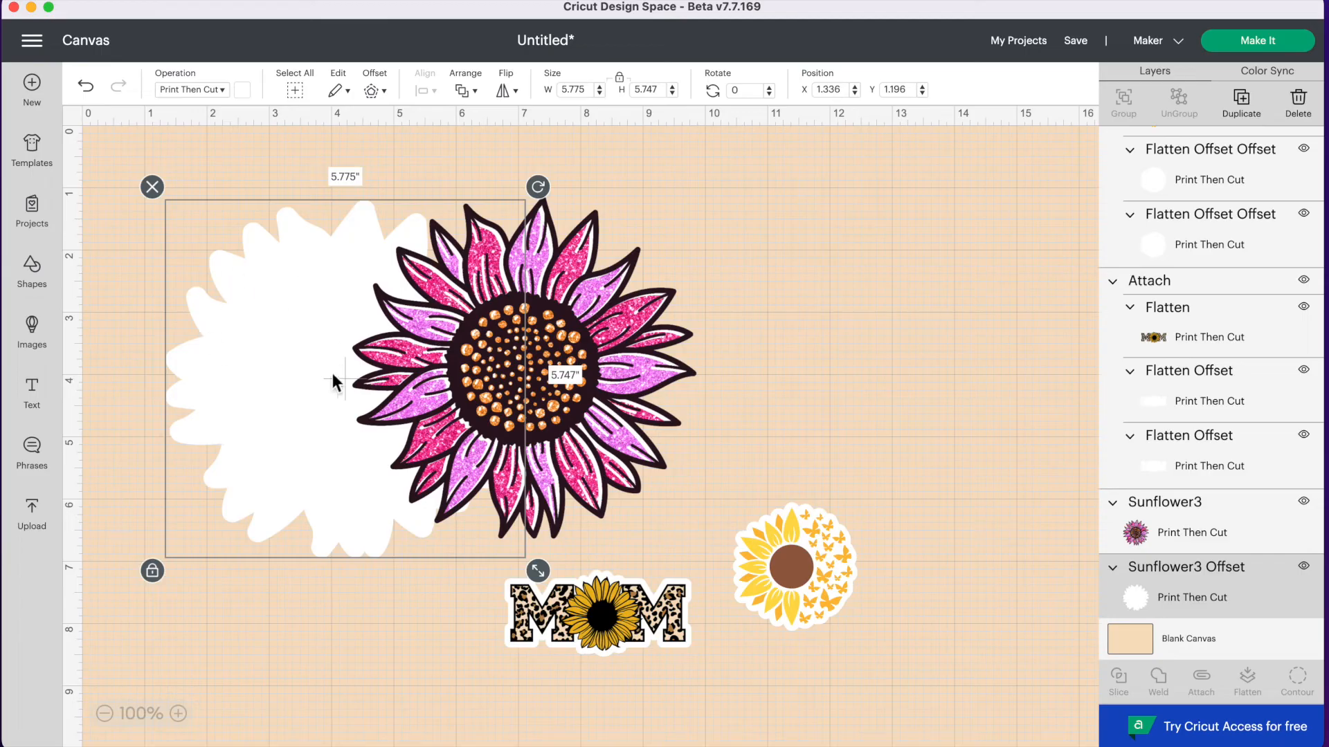
left_click(374, 92)
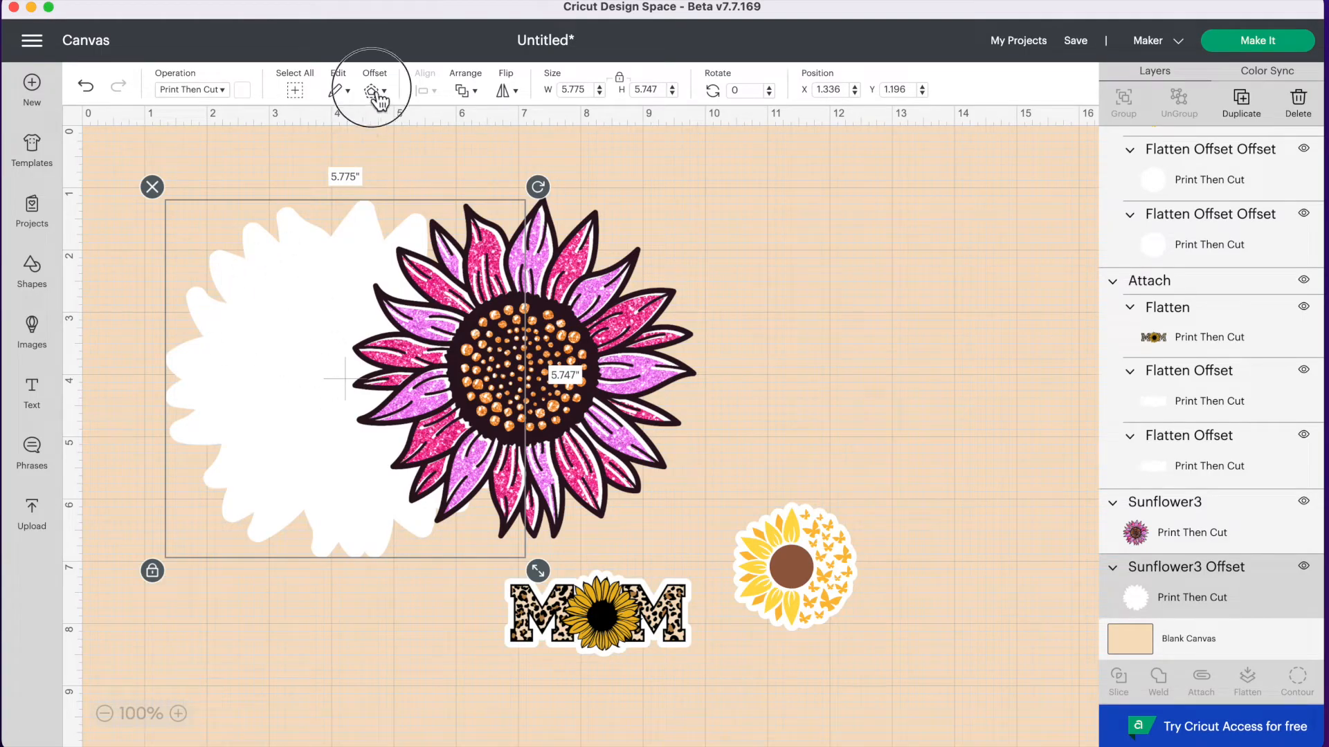
left_click(469, 192)
key("BackSpace")
key("BackSpace")
key("BackSpace")
type("1")
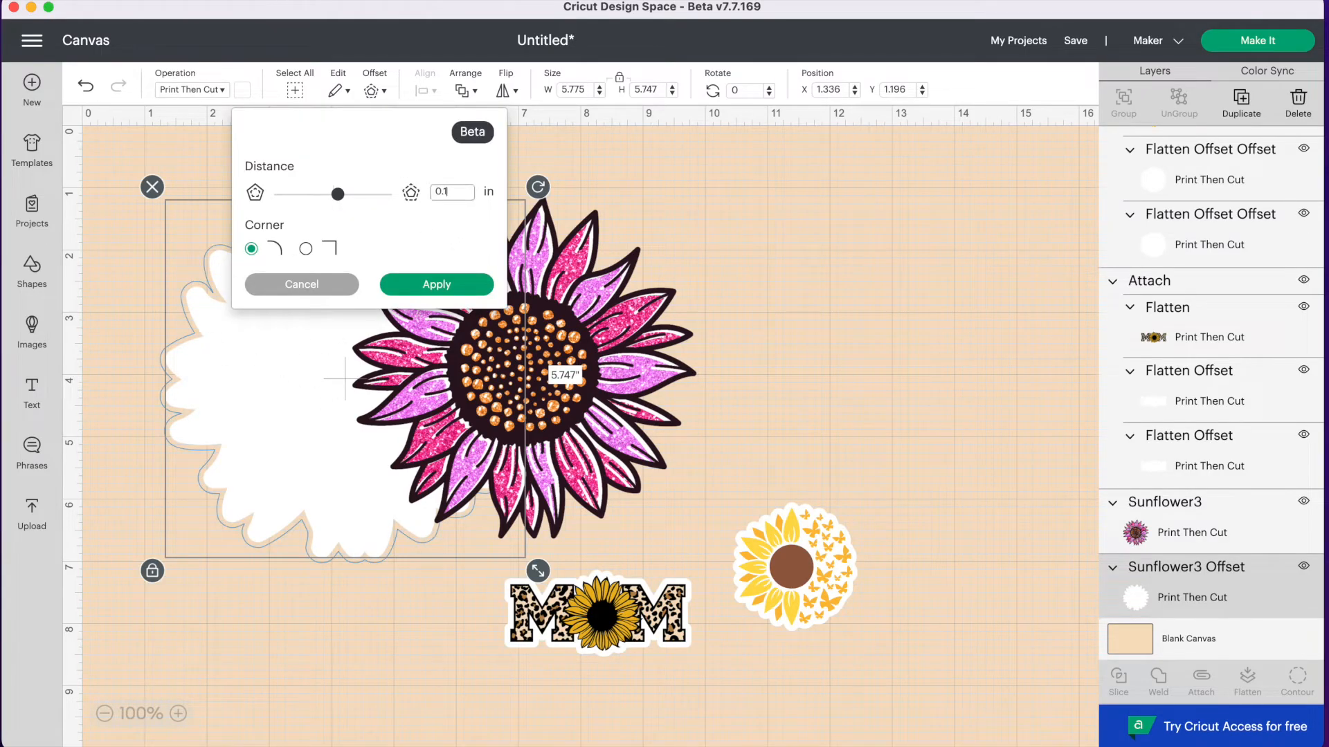
left_click(425, 285)
Step: Move the white offset off the pink sunflower's black offset and duplicate the black one
left_click_drag(291, 326, 554, 322)
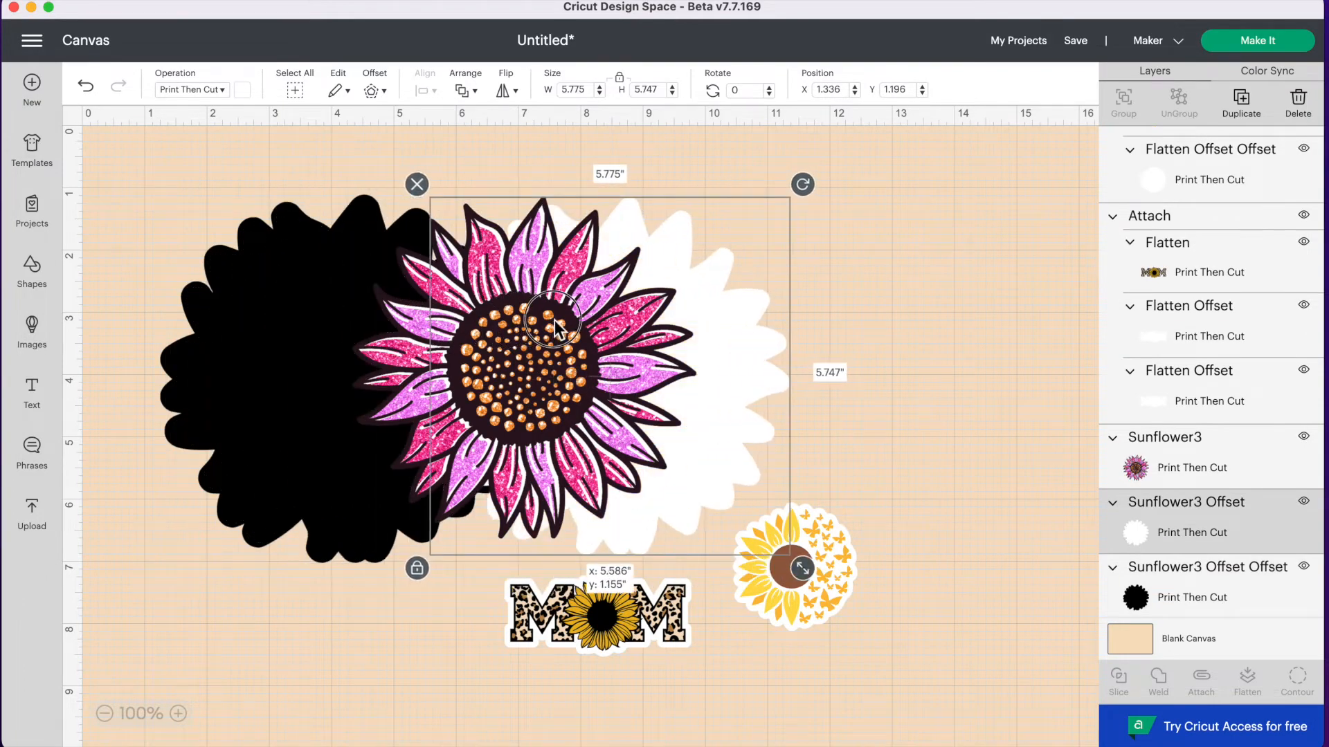
left_click(288, 328)
key("super+v")
Step: Center the pink sunflower on its white offset and flatten the two into one printable image
left_click_drag(630, 301, 749, 262)
left_click_drag(857, 346, 720, 308)
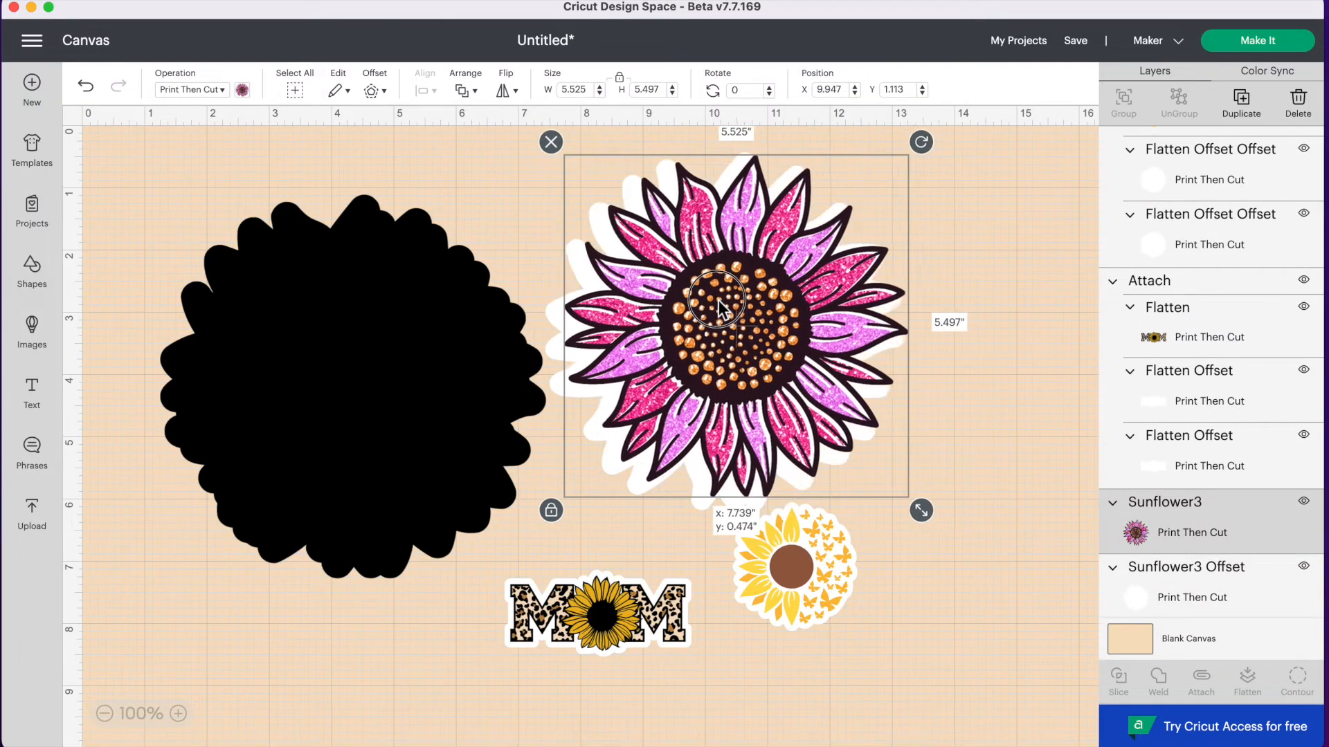
left_click_drag(950, 233, 661, 168)
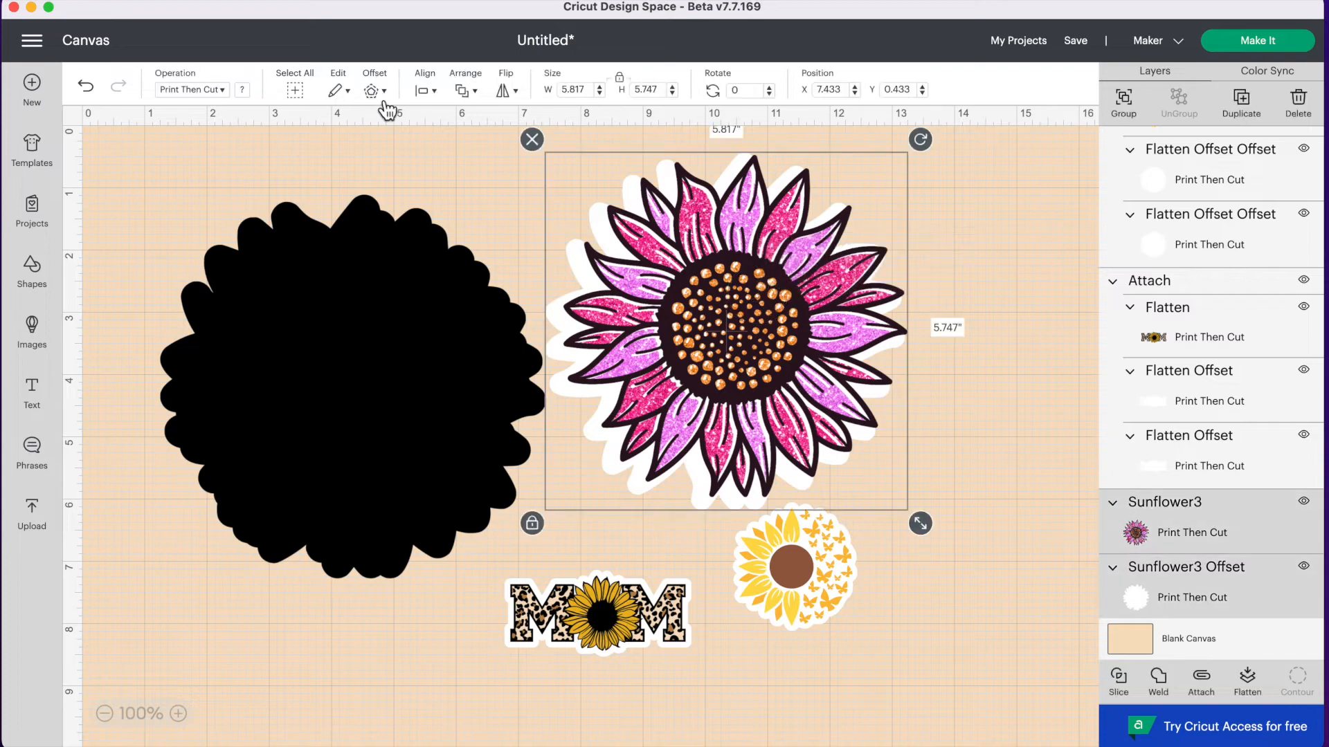
left_click(436, 95)
left_click(505, 268)
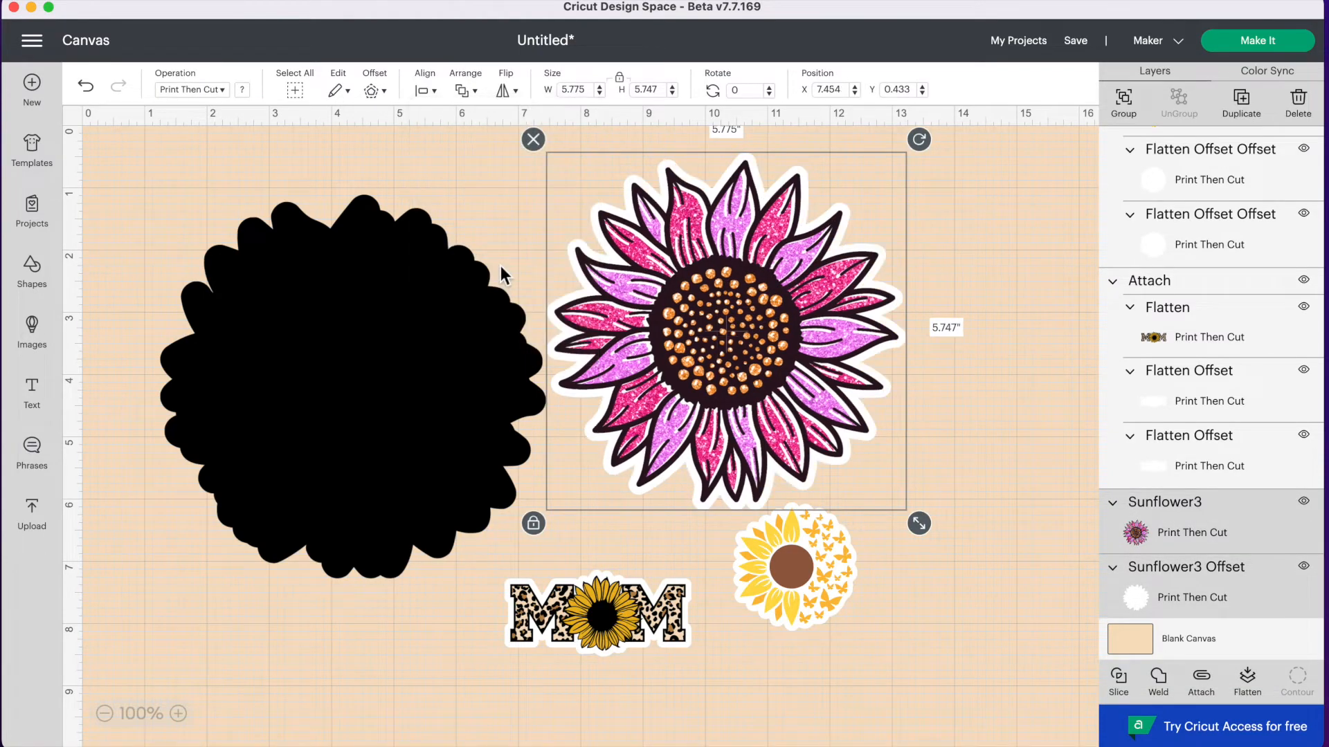
left_click(1247, 678)
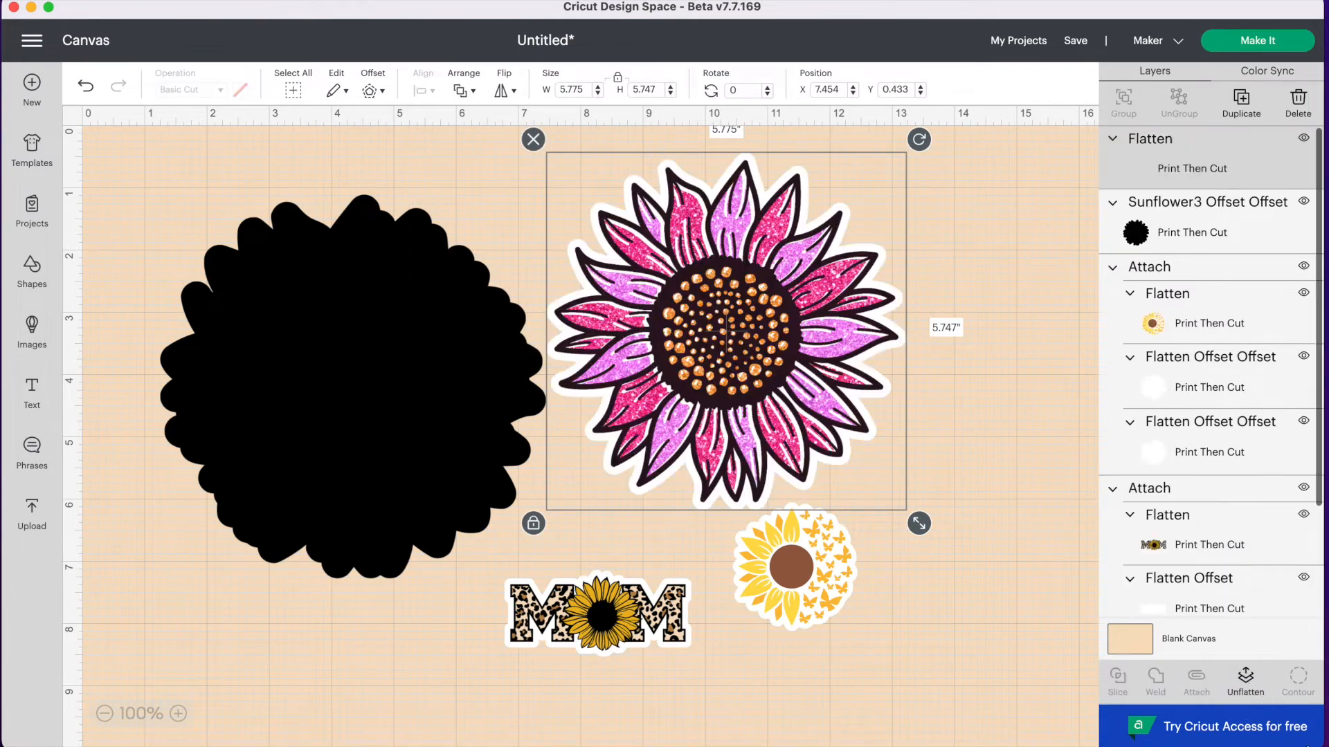
Step: Separate the two black copies of the pink sunflower's outer offset and recolor both white
left_click_drag(324, 365, 285, 381)
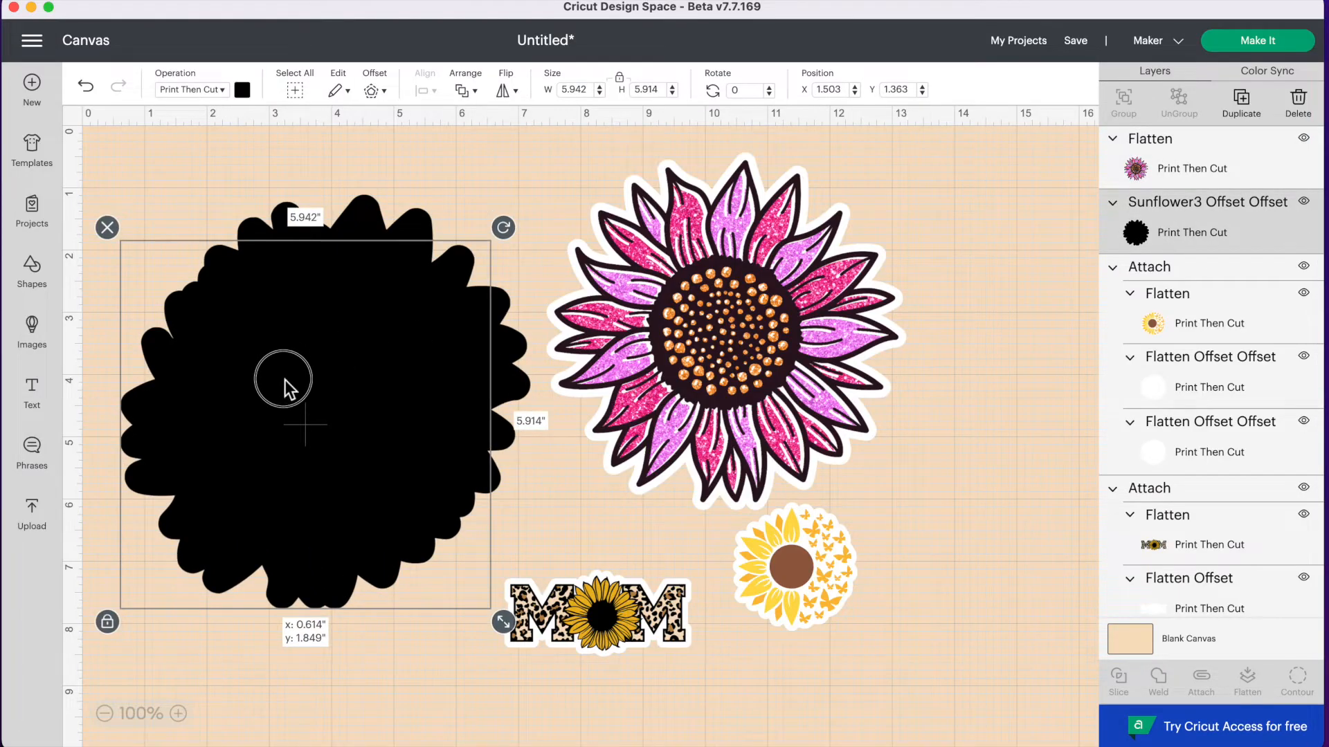
left_click(240, 94)
left_click(283, 198)
left_click(508, 324)
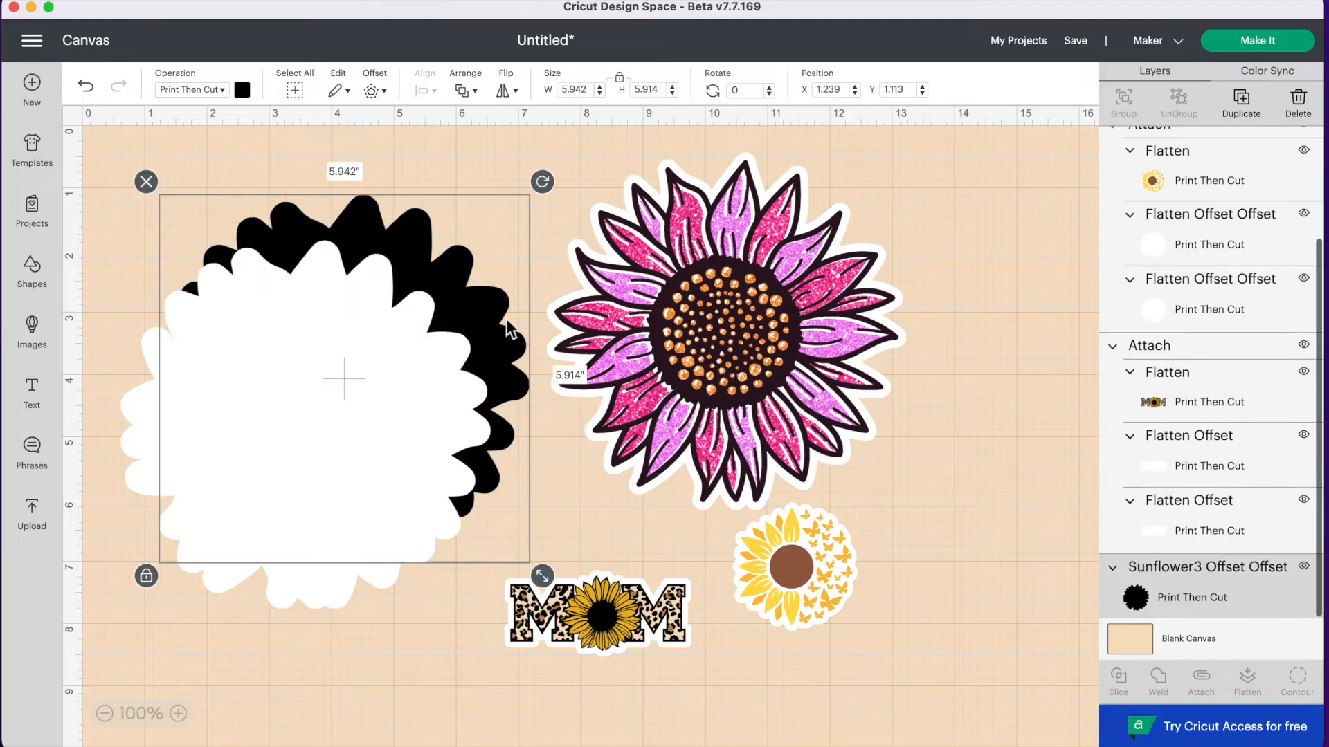
left_click(244, 93)
left_click(262, 196)
Step: Center the flattened pink sunflower on its two white outer offsets and attach the layers
left_click(740, 335)
left_click_drag(741, 326, 388, 345)
left_click_drag(747, 239, 177, 388)
left_click(425, 90)
left_click(490, 271)
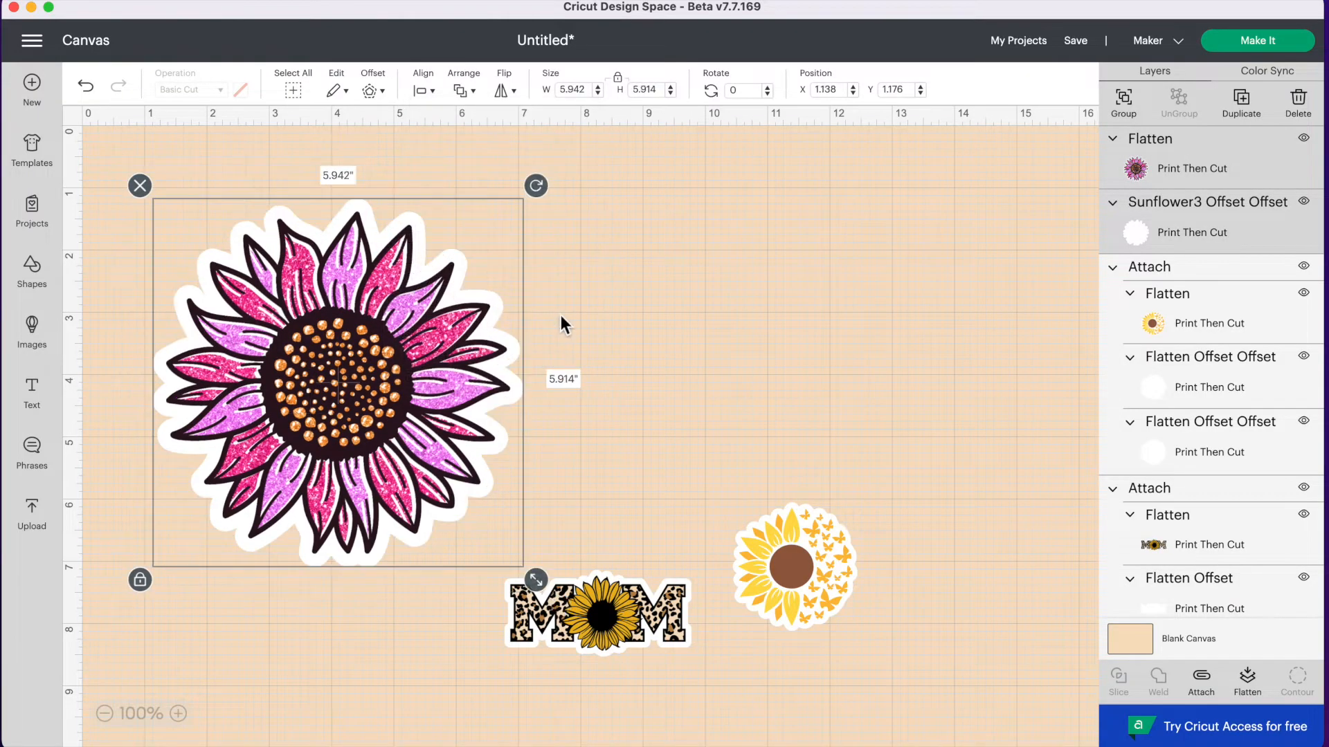
left_click(1203, 684)
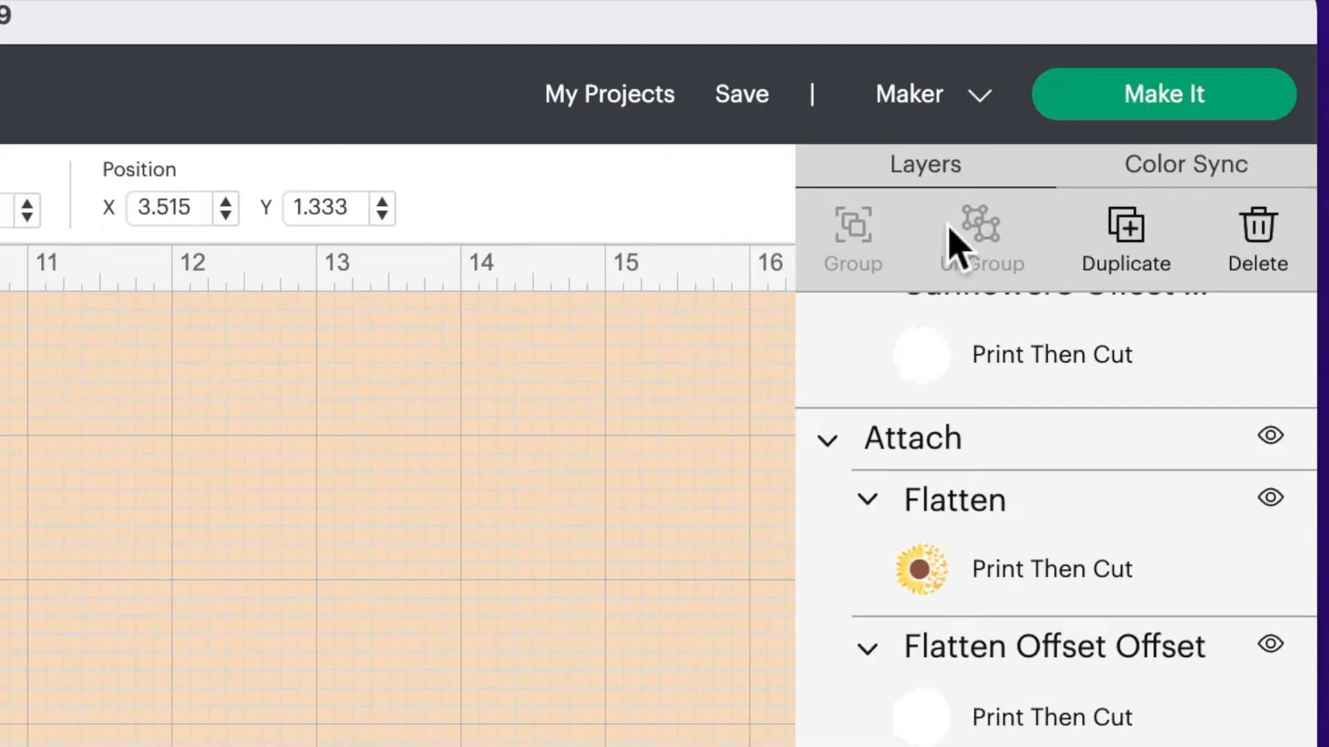
Step: Send the project to the mat preview and increase the project copies to 5
left_click(1164, 105)
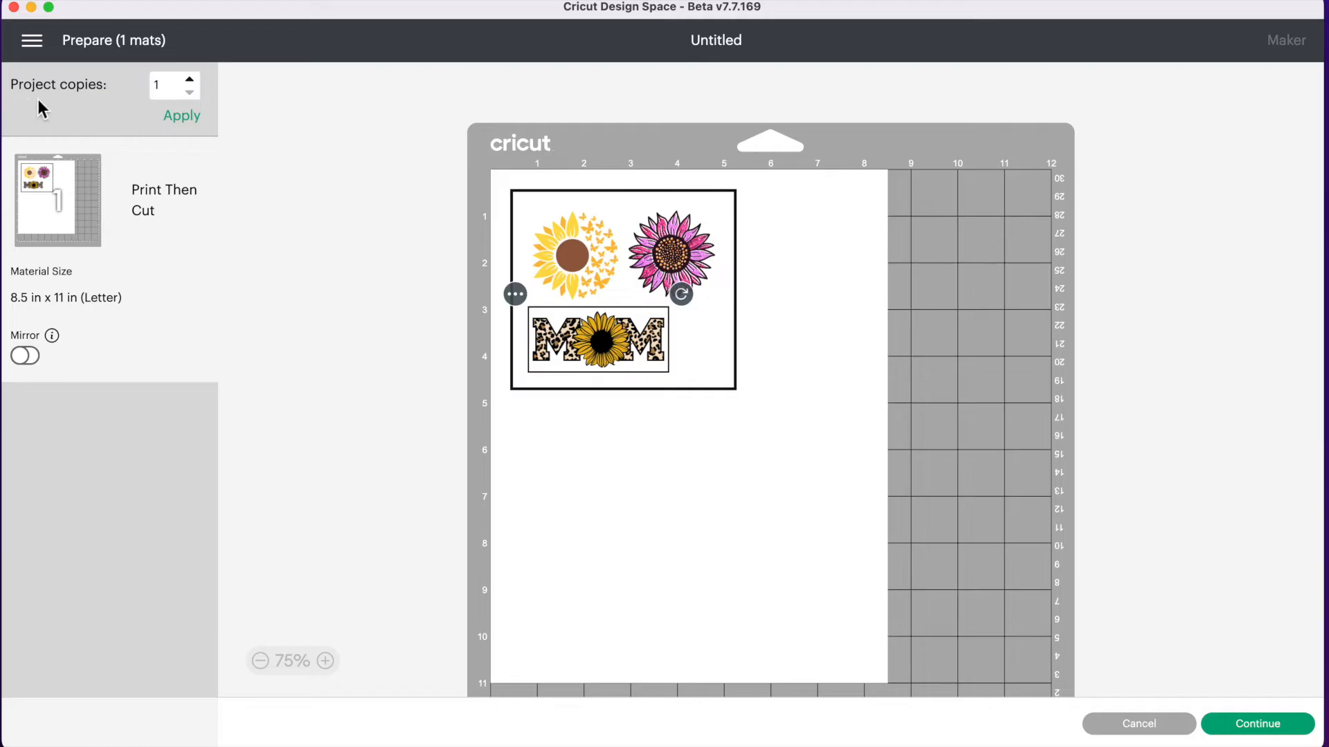
left_click(189, 81)
left_click(183, 118)
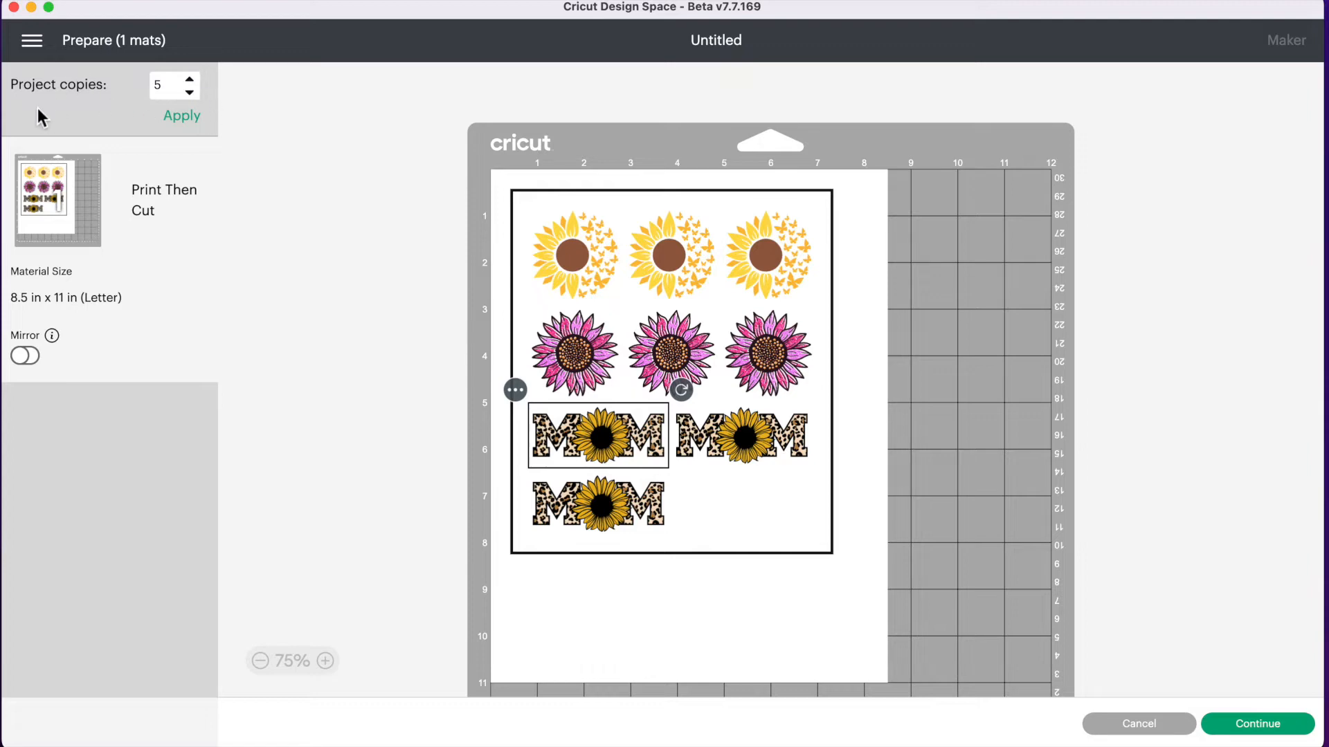
Step: Apply the five project copies and review the layouts of both resulting mats
left_click(185, 122)
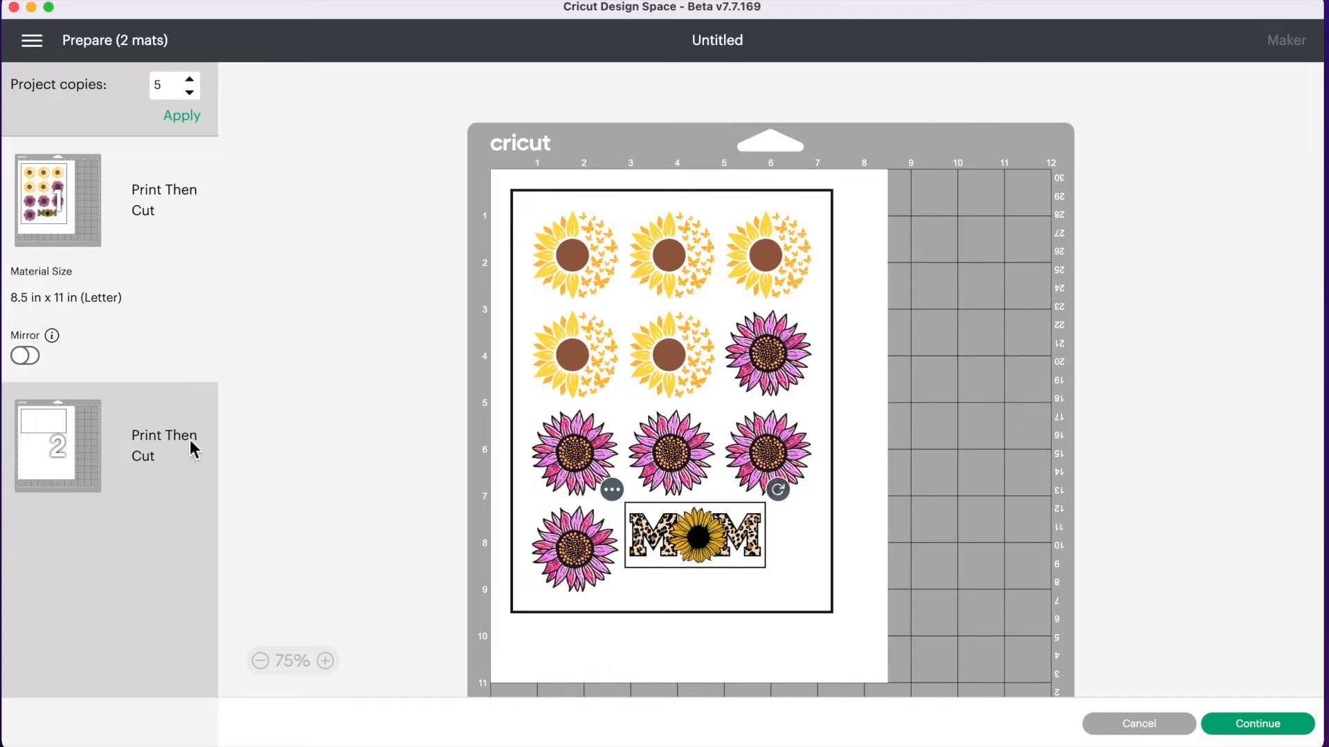
left_click(34, 457)
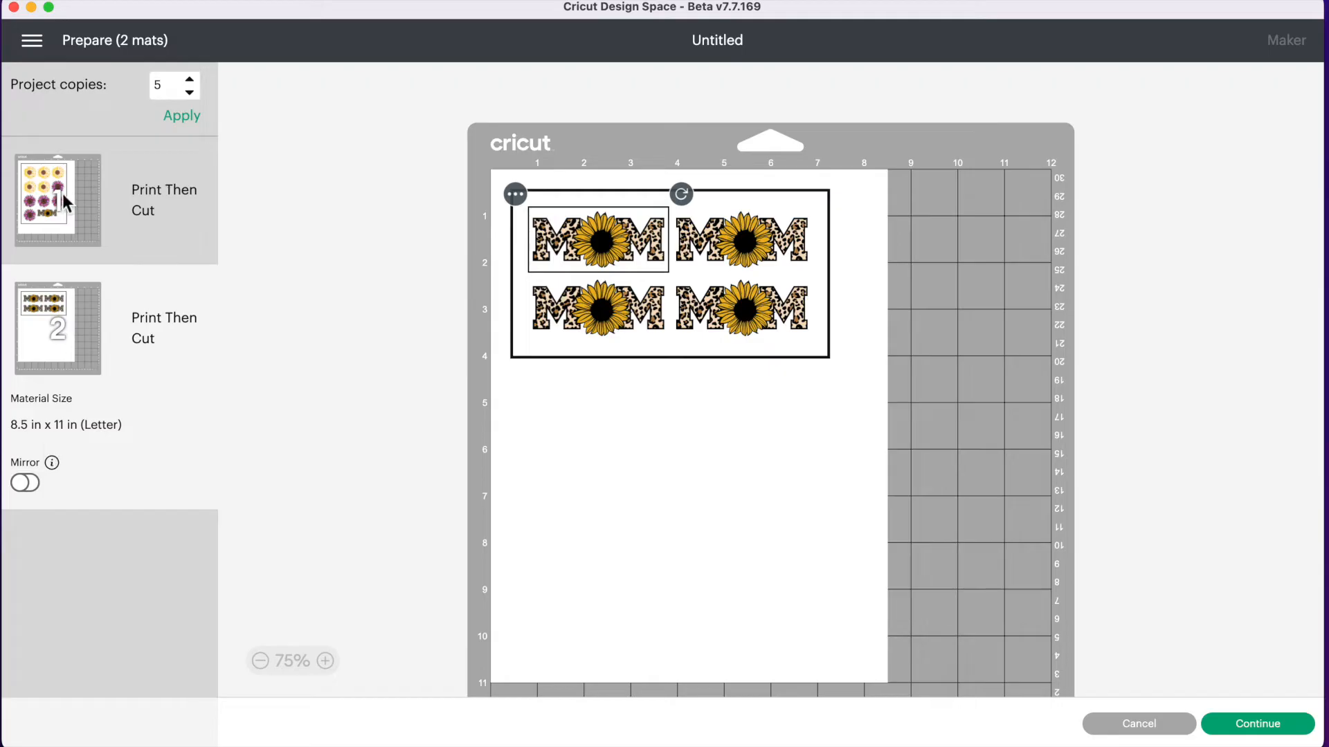
left_click(55, 226)
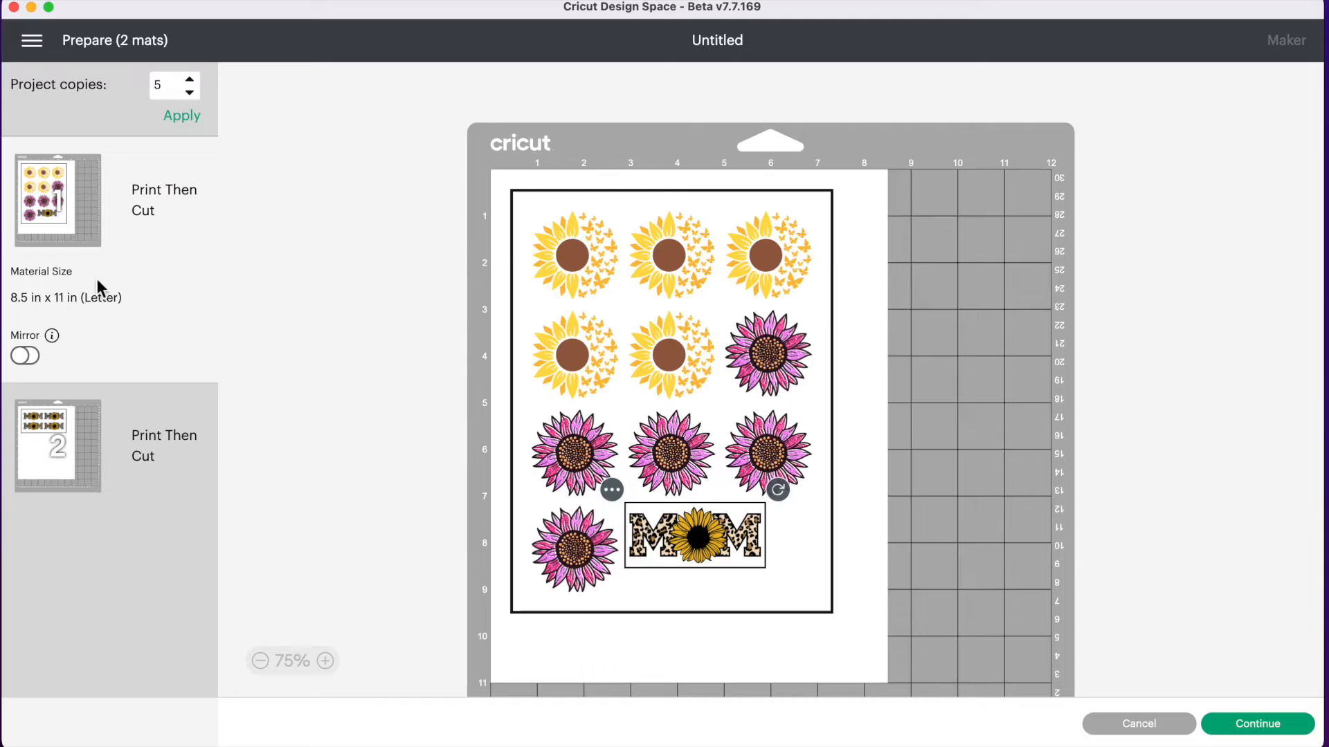
Step: Hide the pink sunflower in the first mat's last row and shift the MOM design into its place at the page's left
left_click(573, 558)
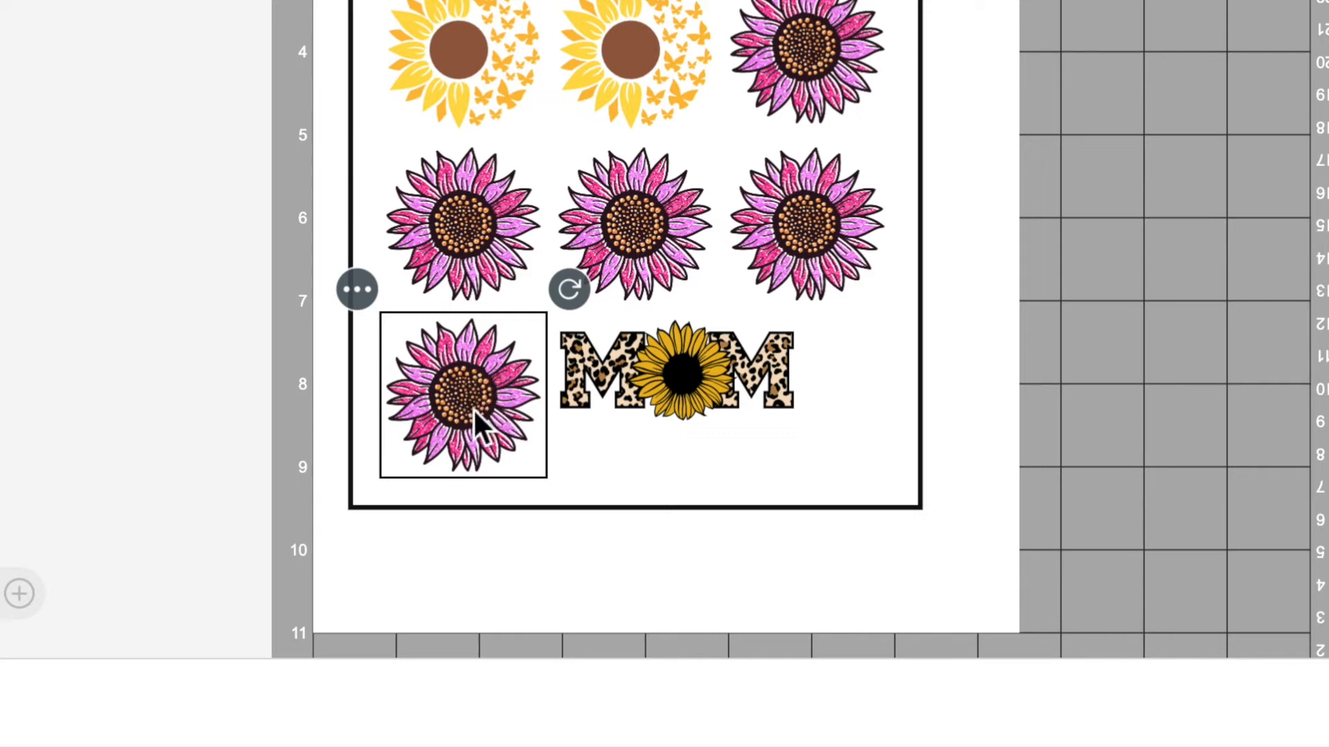
left_click(357, 291)
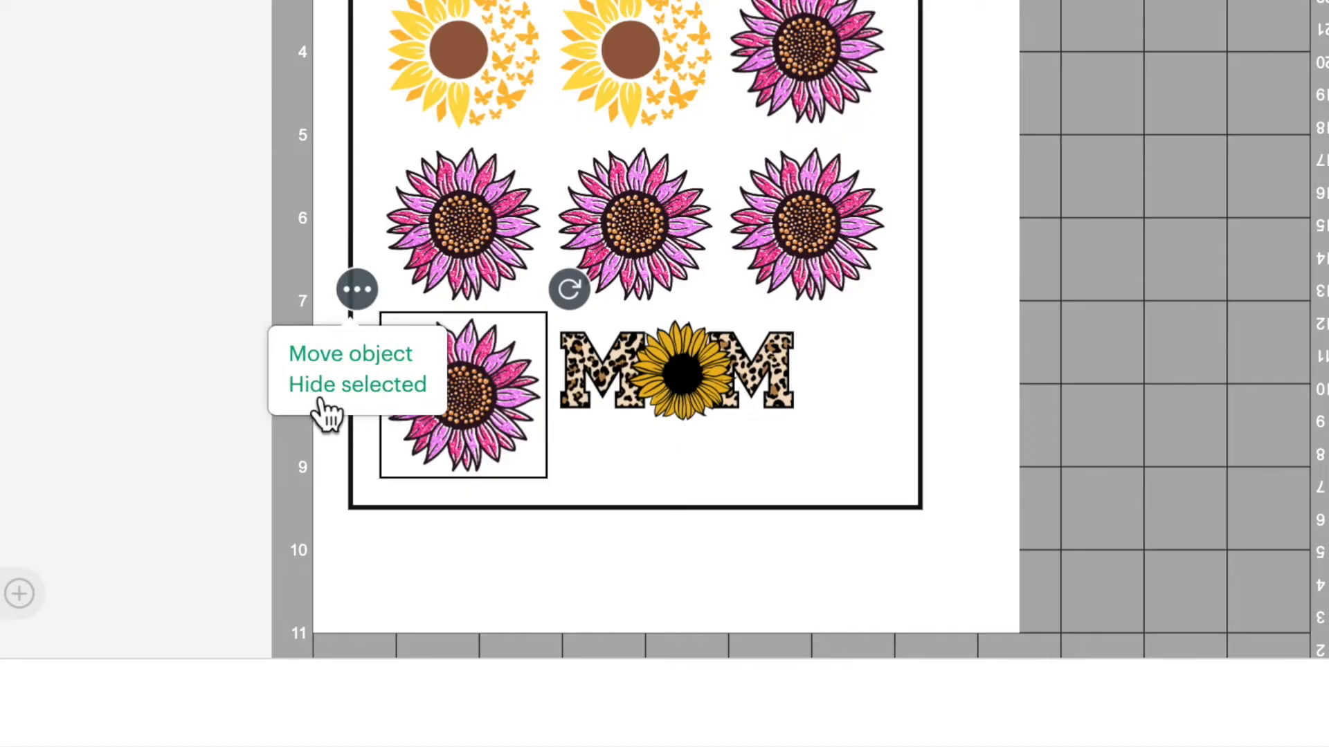
left_click(349, 405)
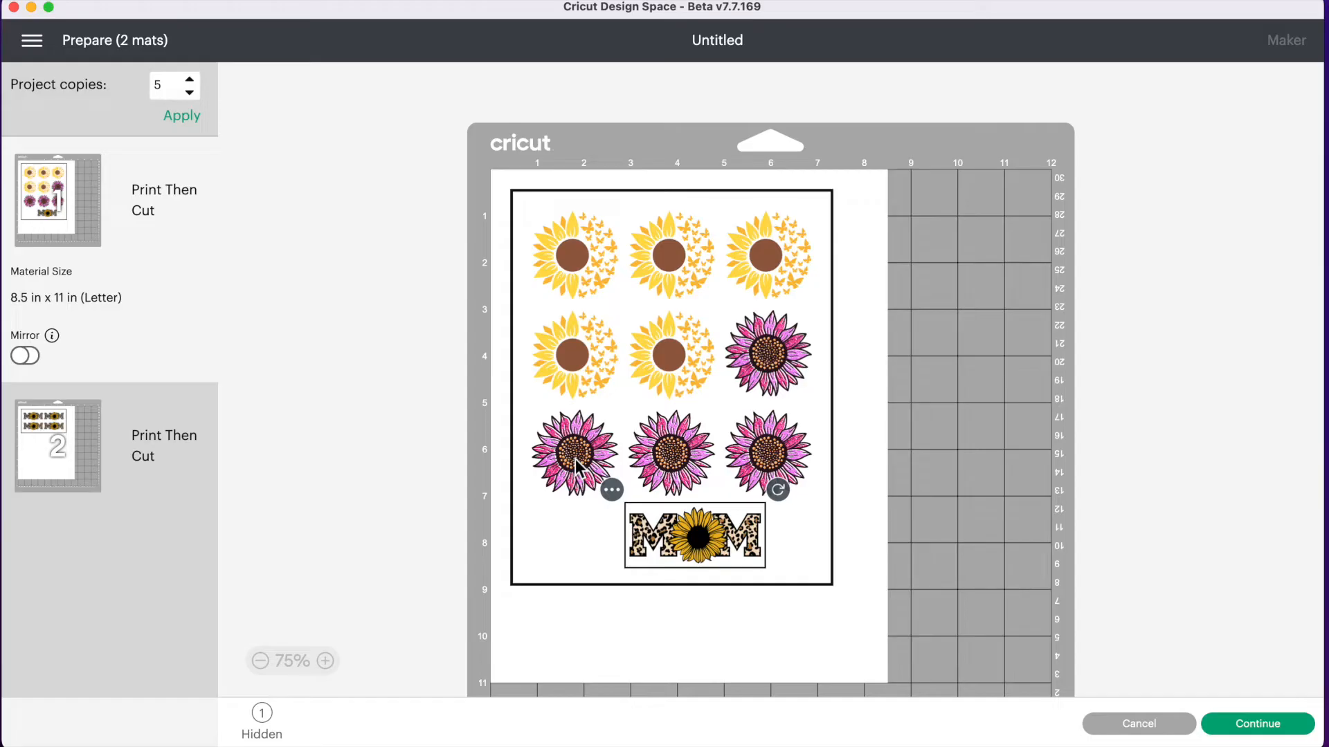
left_click_drag(699, 537, 603, 546)
Step: Move the upper-left MOM design from the second mat to the first mat
left_click(55, 473)
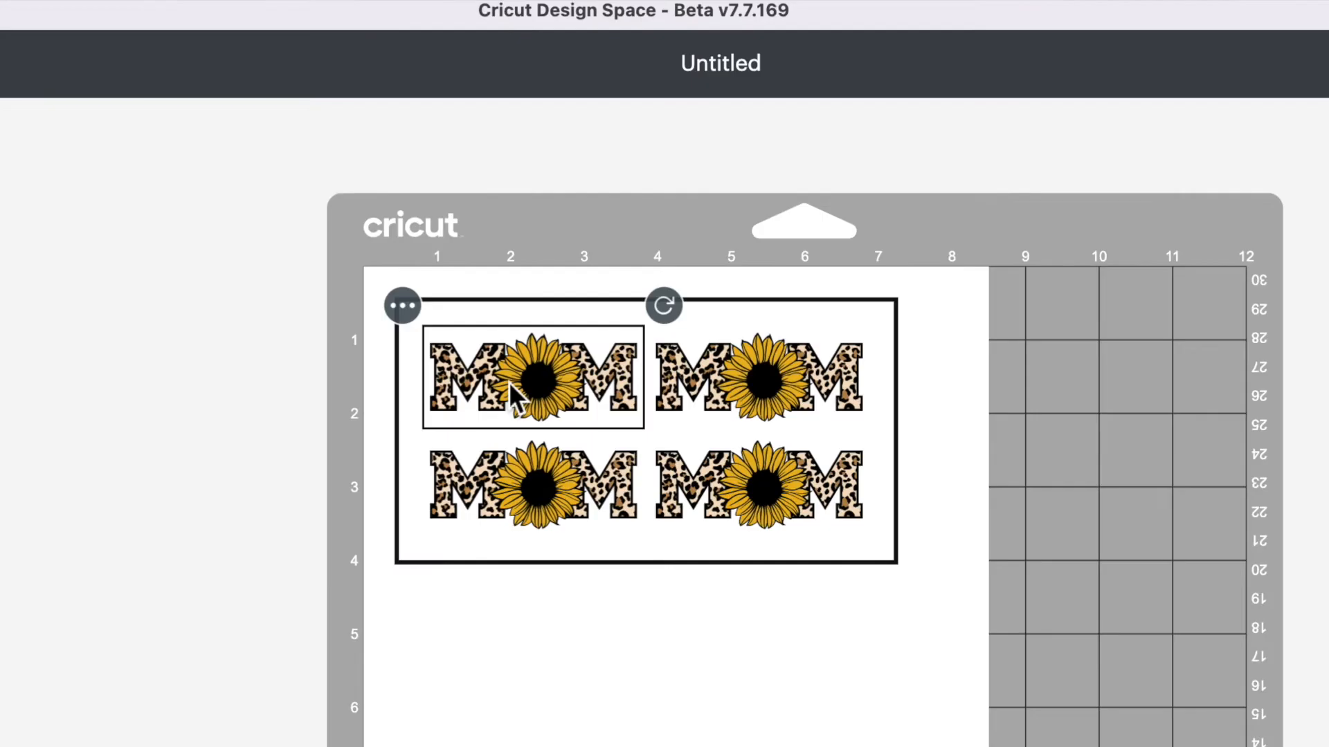
left_click(412, 308)
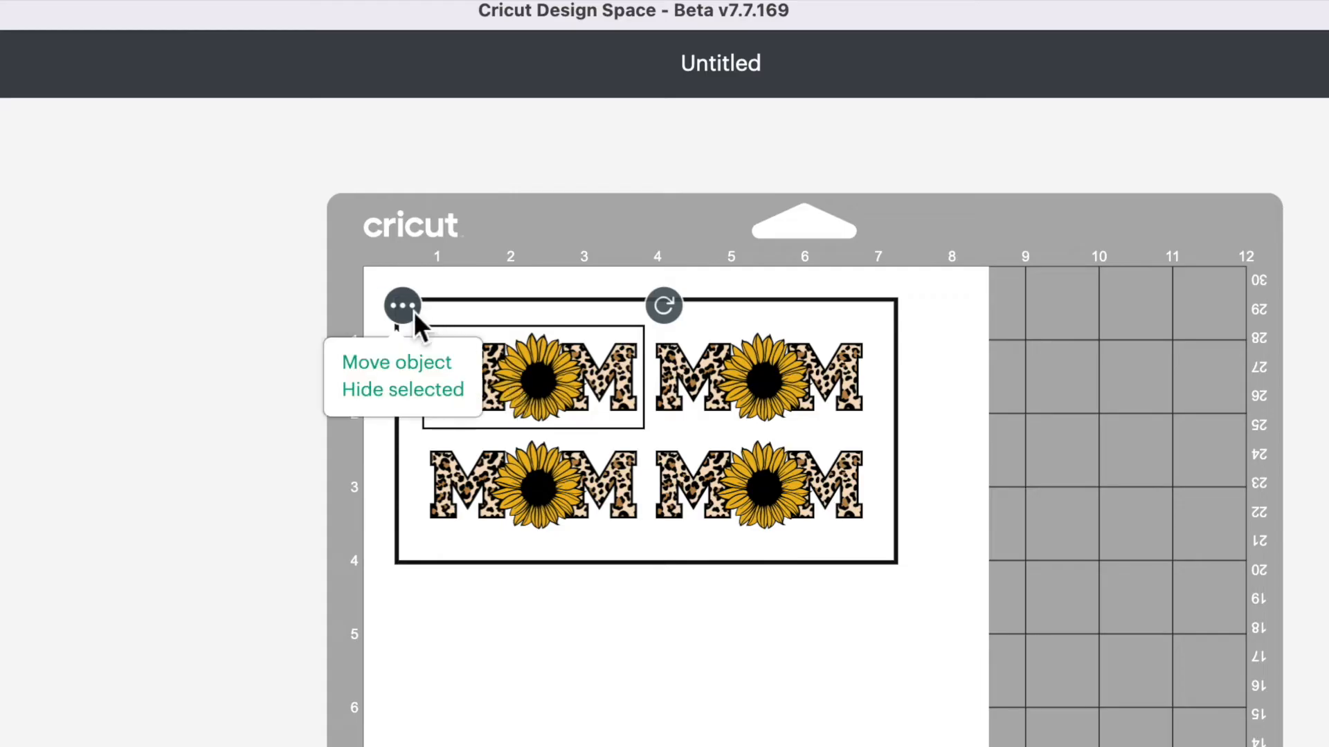
left_click(432, 367)
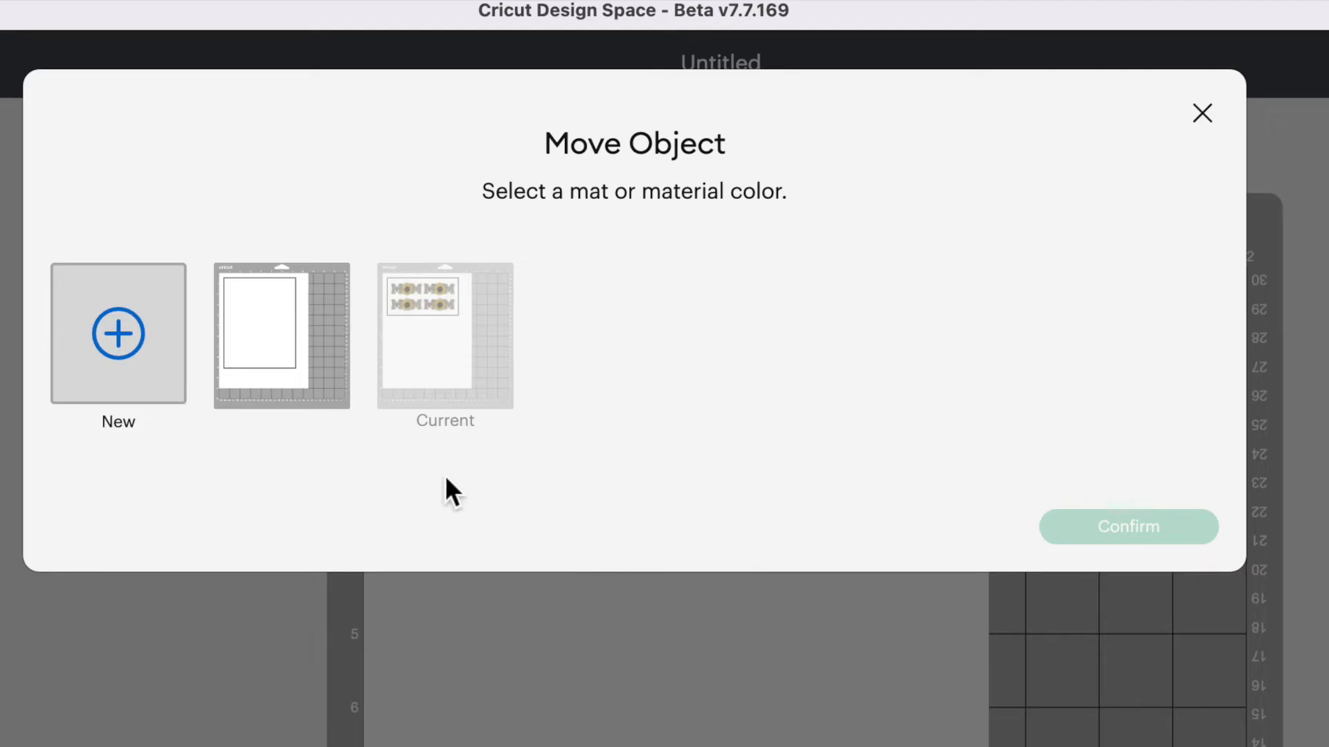
left_click(276, 353)
left_click(1126, 526)
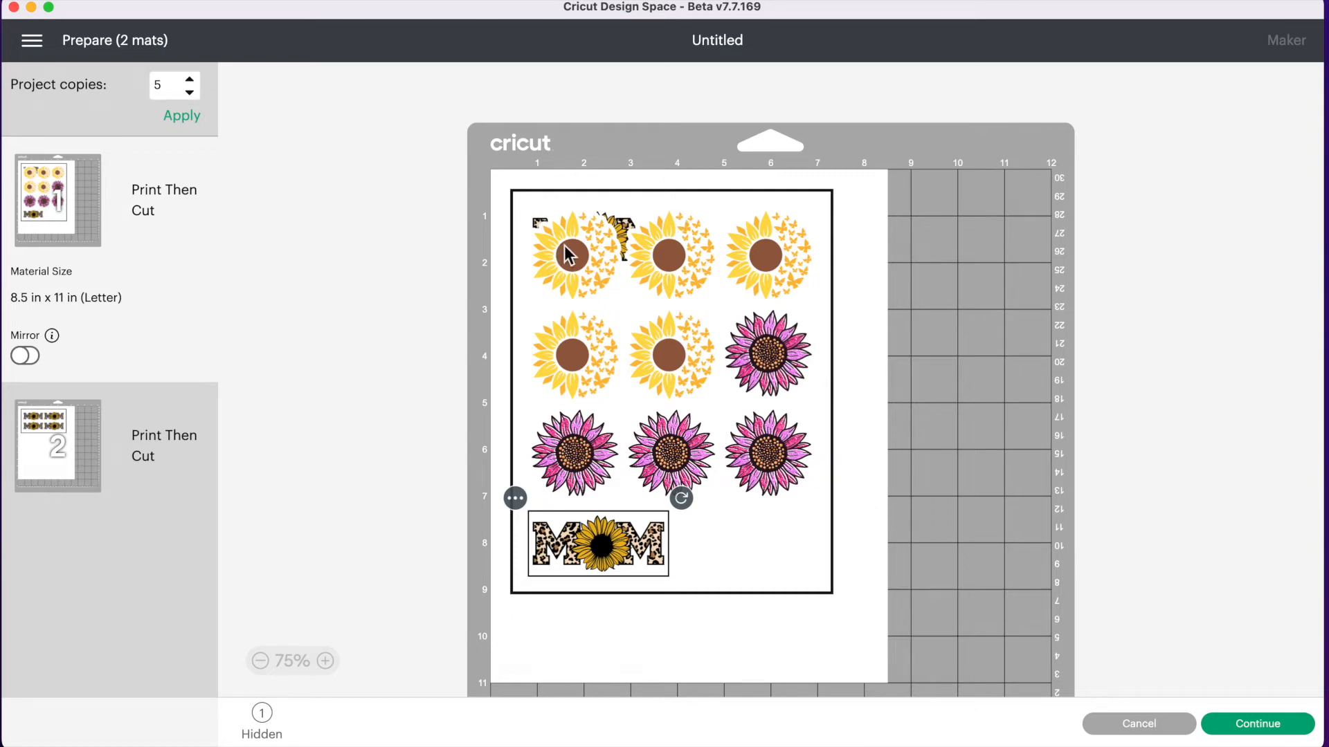
Step: Pull the transferred MOM out from under the yellow sunflower, restore the sunflower's place, and stack the MOM below the existing one
left_click_drag(569, 256, 606, 281)
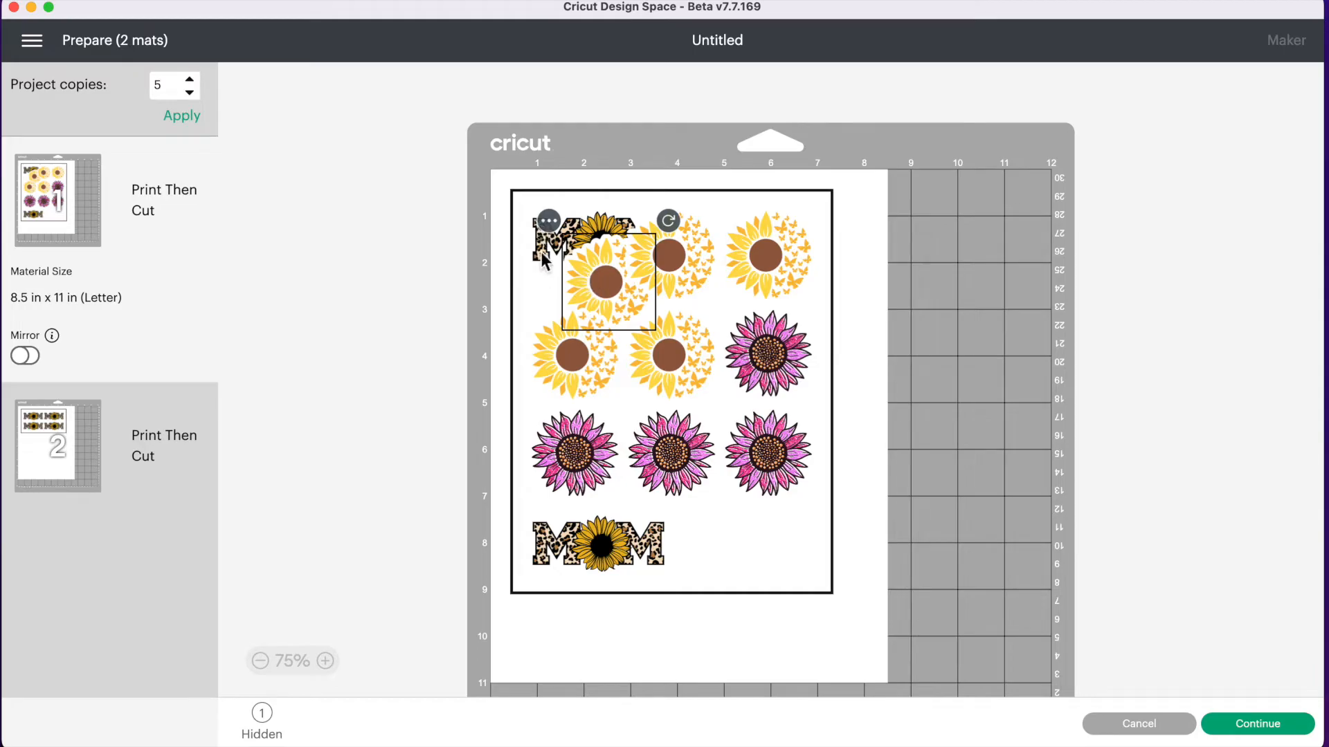
left_click_drag(545, 252, 697, 560)
left_click_drag(614, 303, 562, 263)
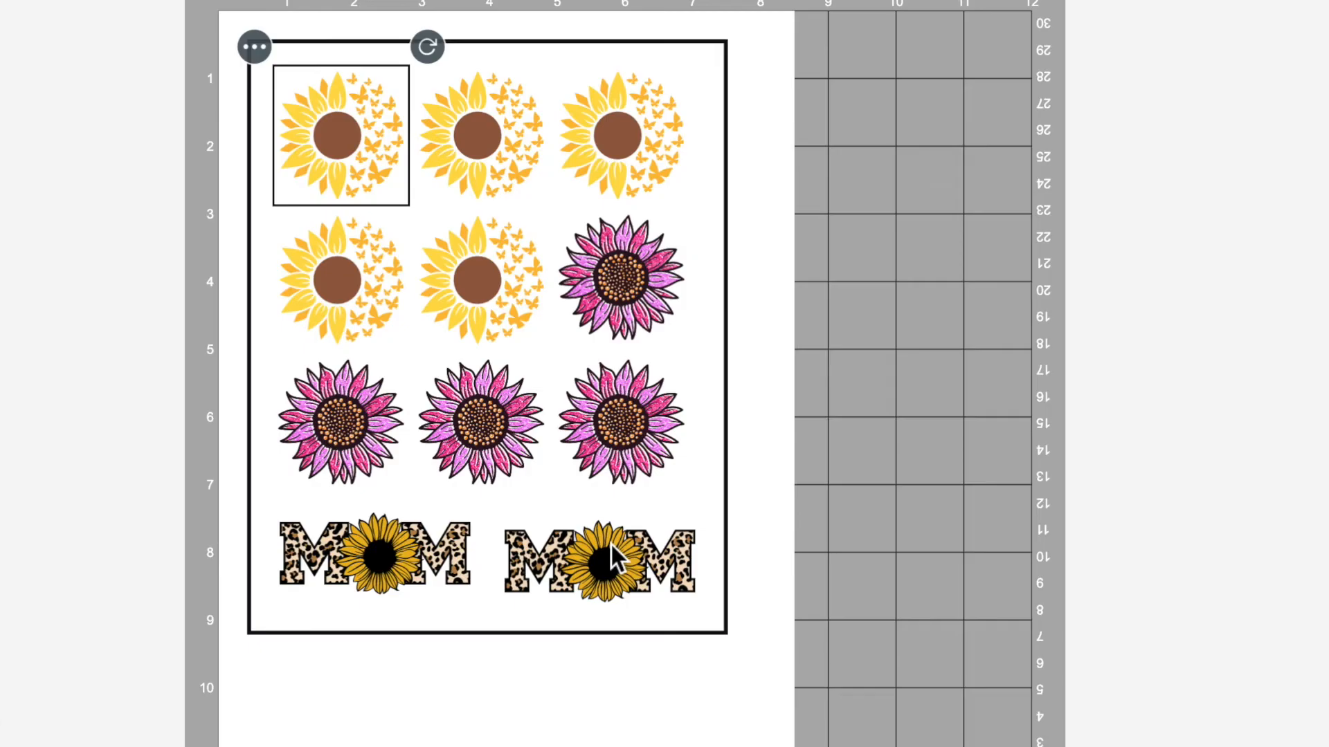
left_click_drag(755, 547, 757, 567)
left_click_drag(606, 582, 609, 640)
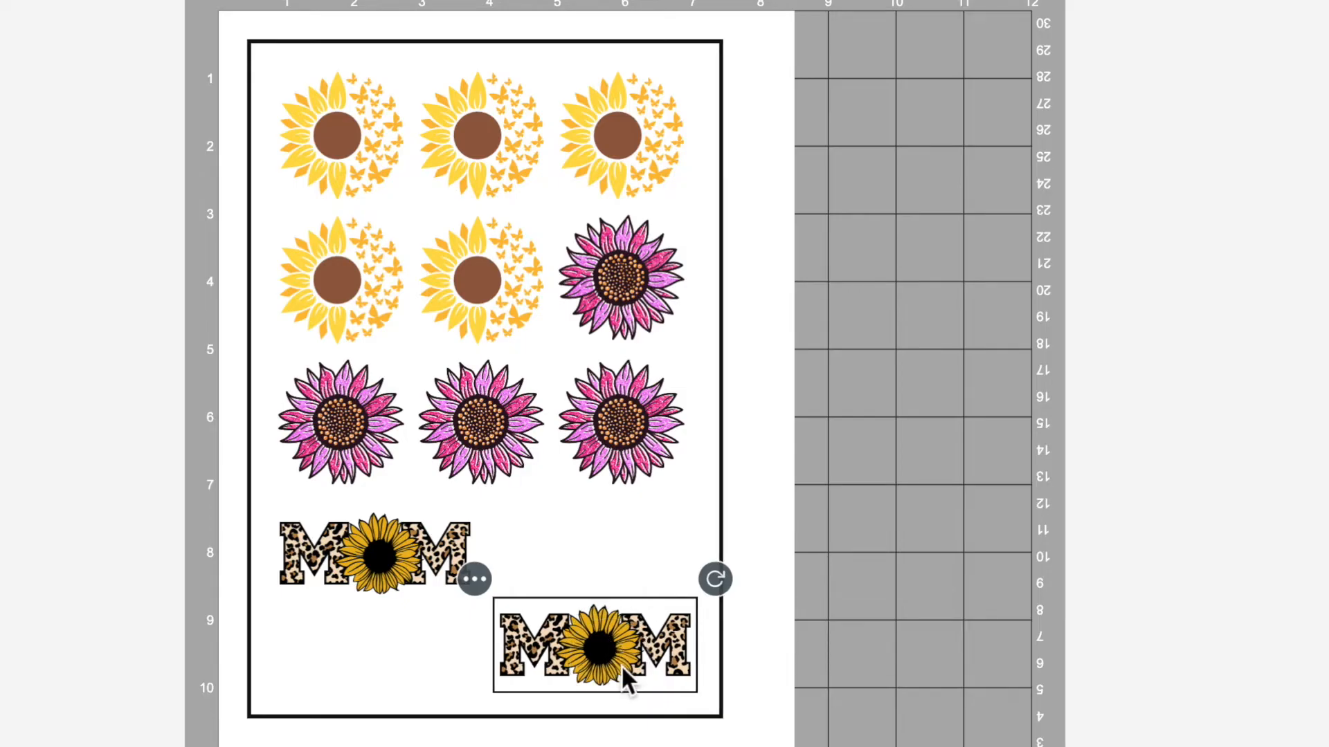
left_click_drag(645, 670, 416, 671)
left_click_drag(376, 531, 376, 522)
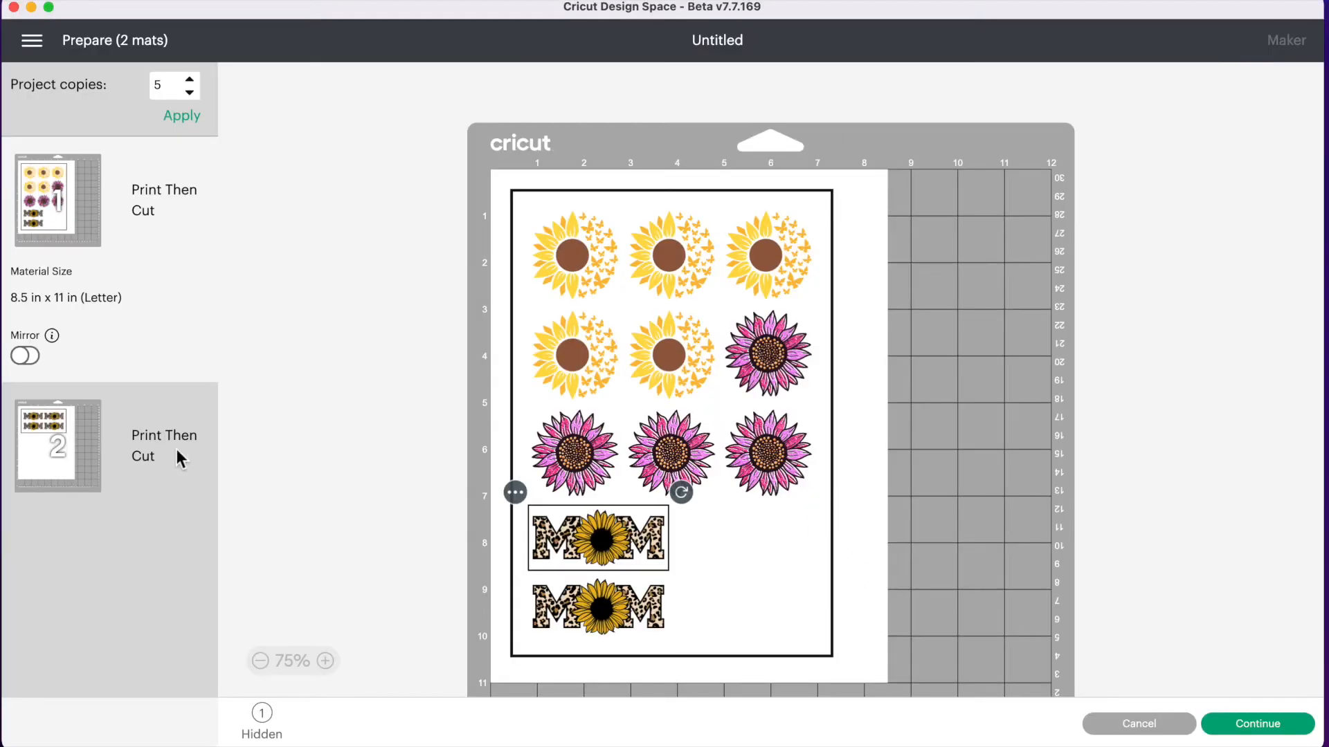
Step: Move the upper-right MOM design from the second mat to the first mat
left_click(78, 484)
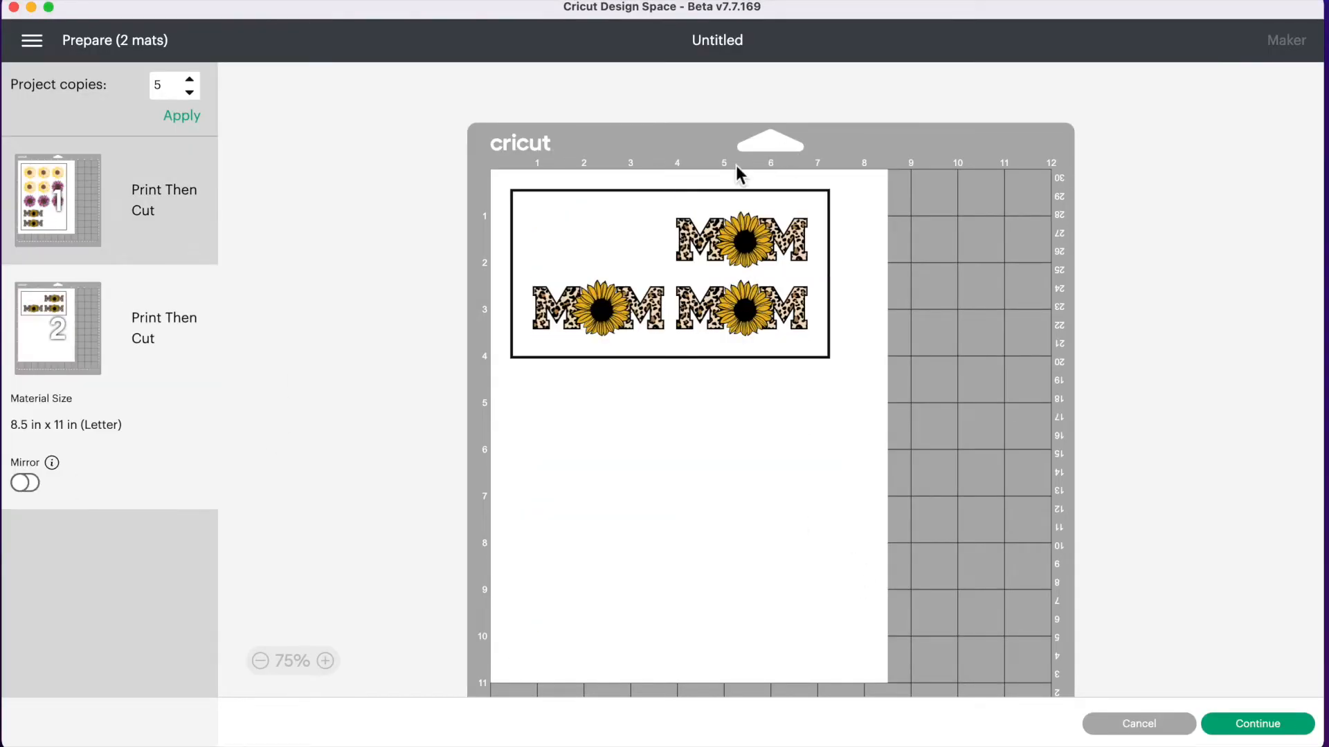
left_click(663, 197)
left_click(669, 232)
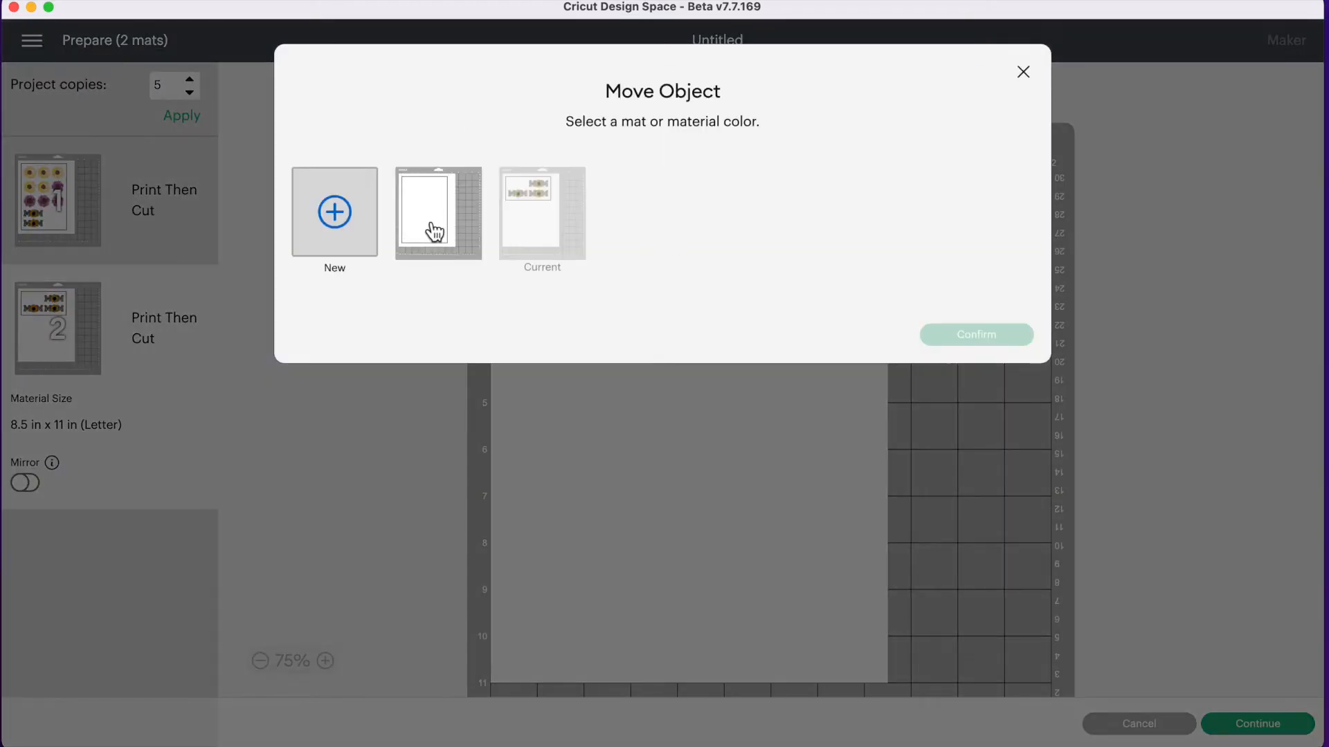
left_click(434, 232)
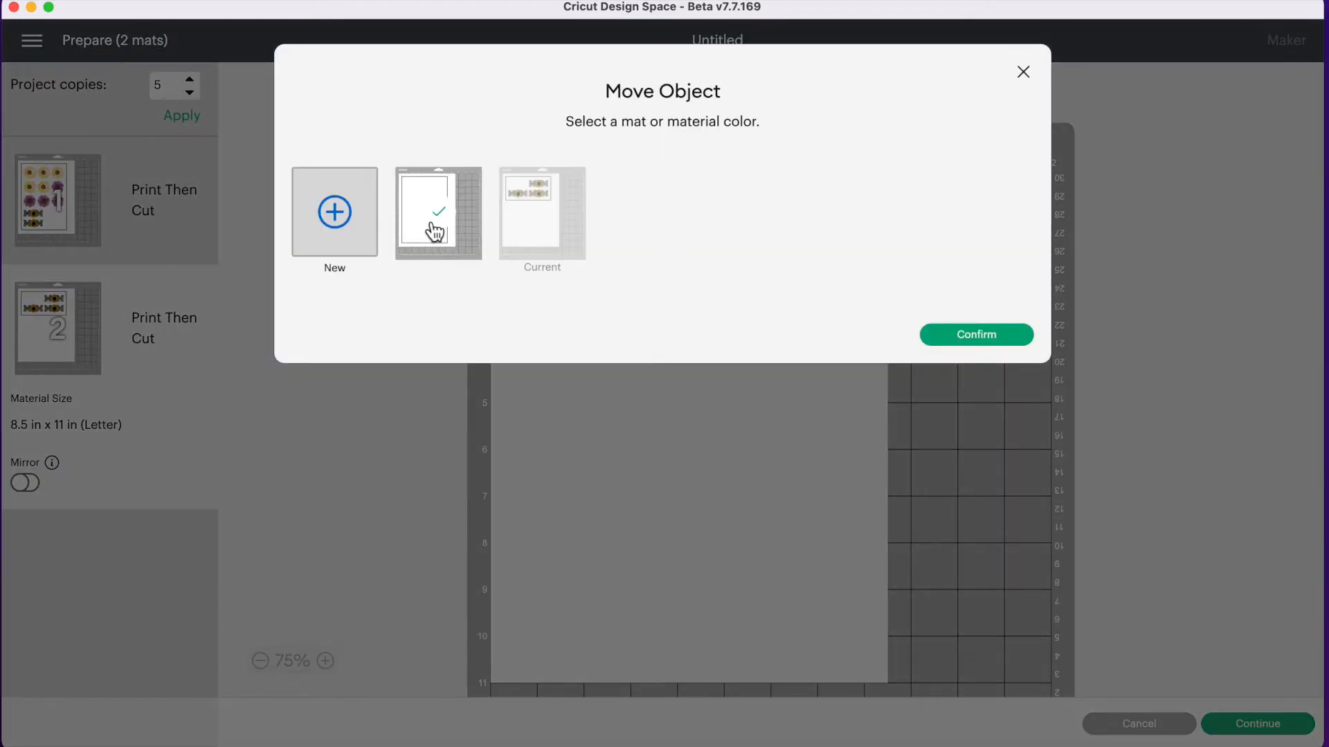
left_click(993, 341)
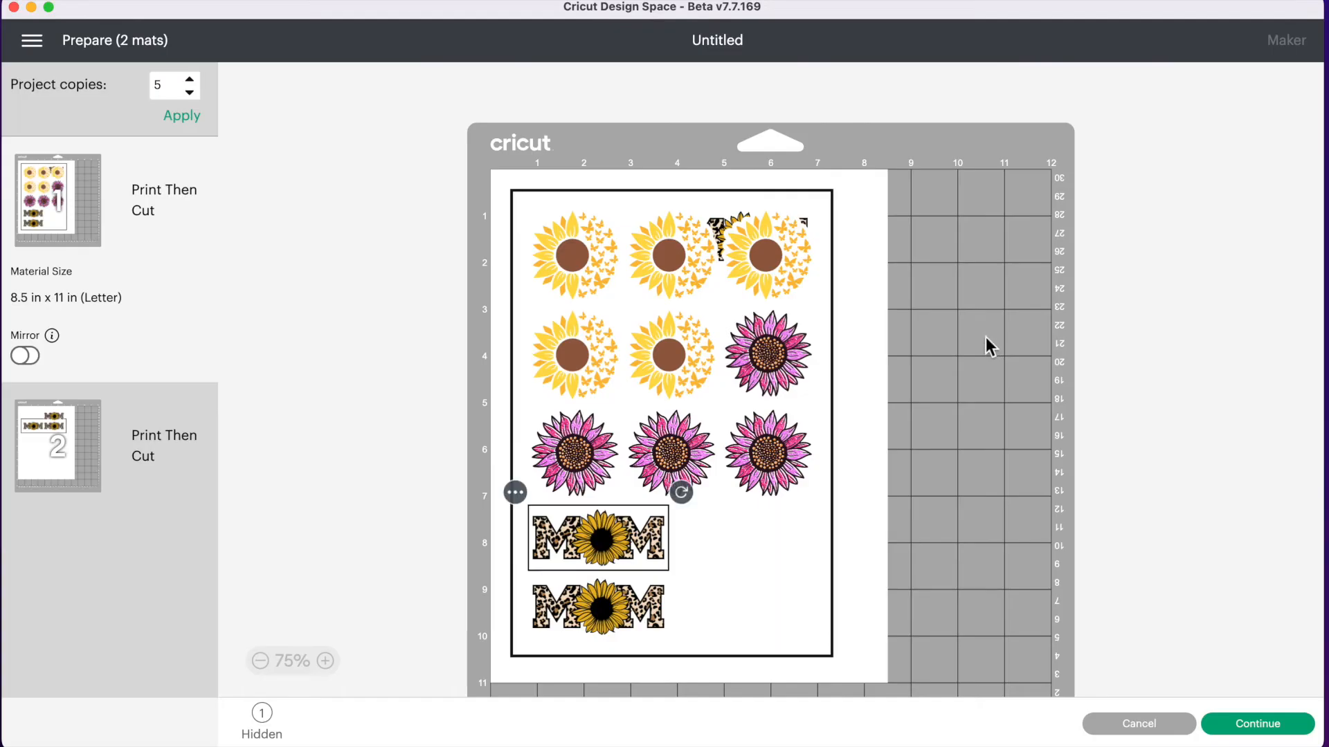
Step: Place the newly transferred MOM beside the upper MOM, and set the top row's last yellow sunflower flush with its right edge
left_click(770, 257)
left_click_drag(770, 257, 784, 302)
left_click_drag(746, 227, 776, 533)
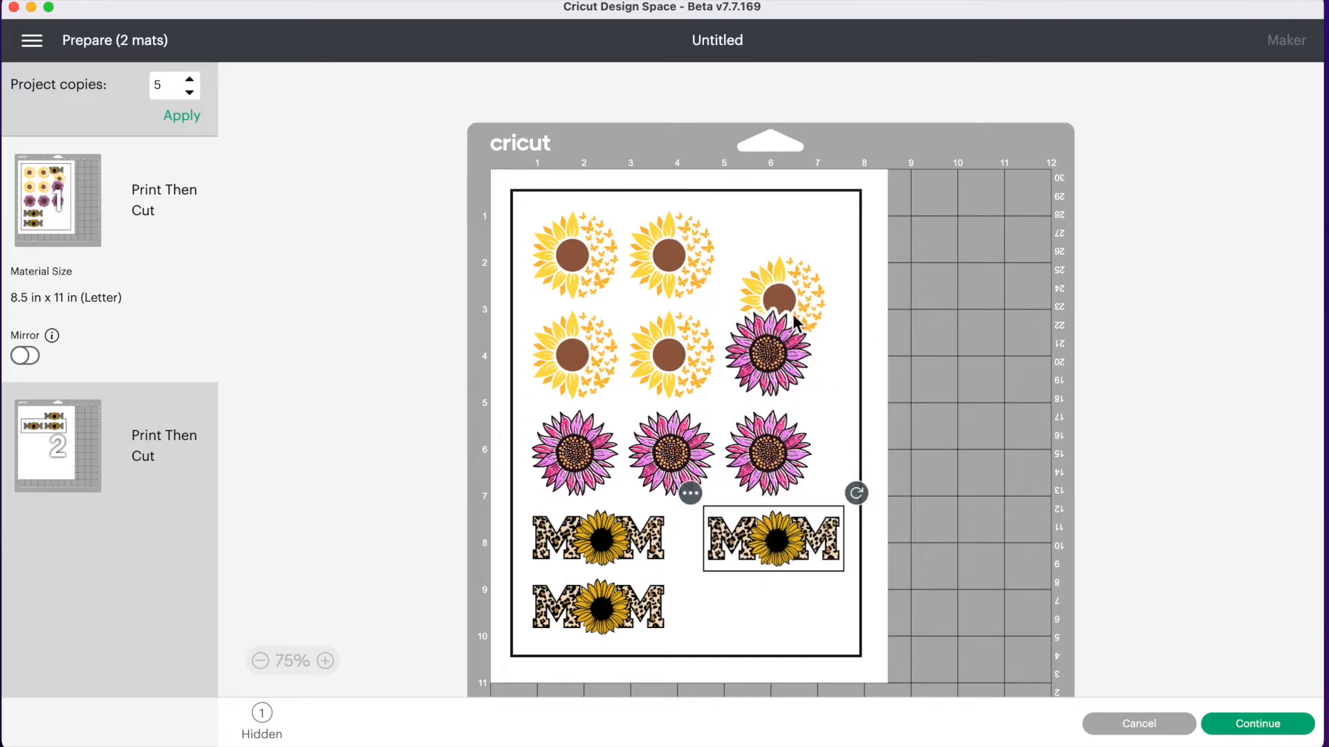
left_click_drag(776, 271, 800, 252)
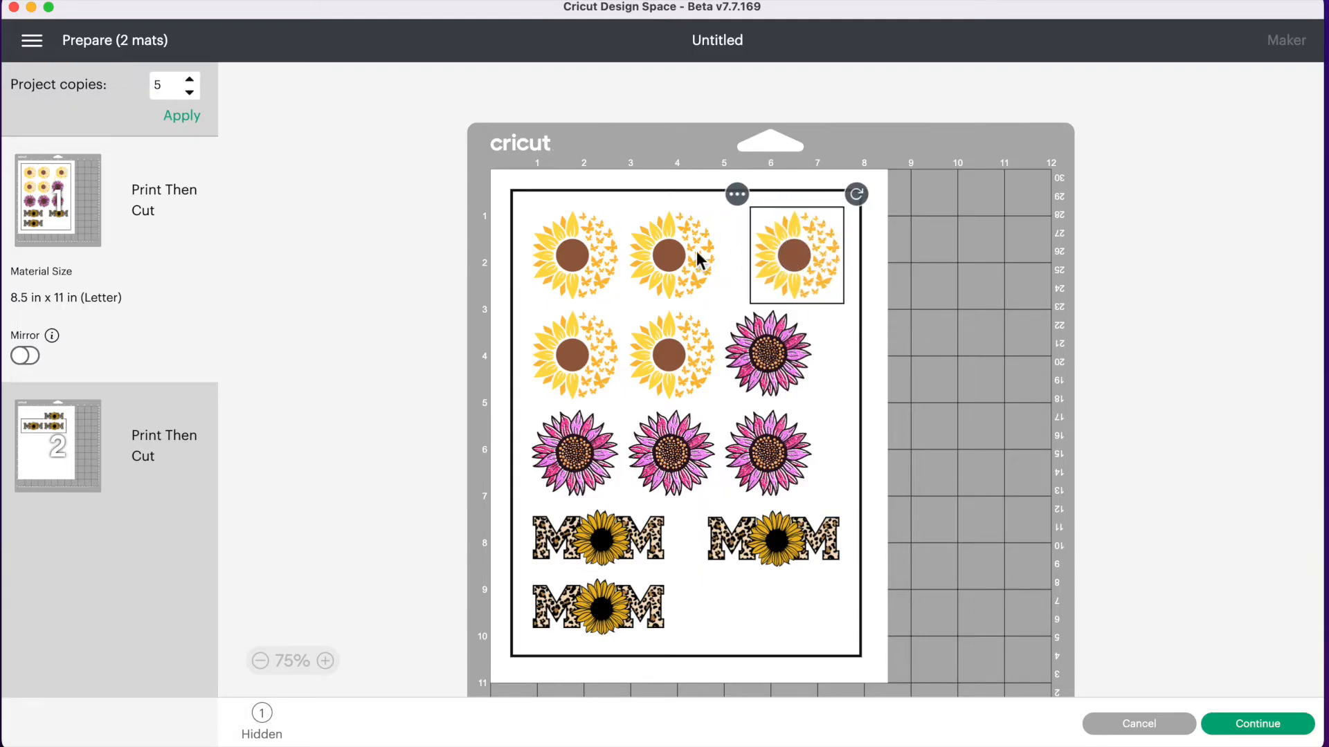
Step: Space the top row's middle yellow sunflower evenly and align the second row's pink sunflower with the right column
left_click(697, 251)
left_click_drag(696, 251, 710, 254)
left_click_drag(768, 365, 806, 365)
Step: Move the left one of the two remaining MOM designs from the second mat to the first mat
left_click(74, 484)
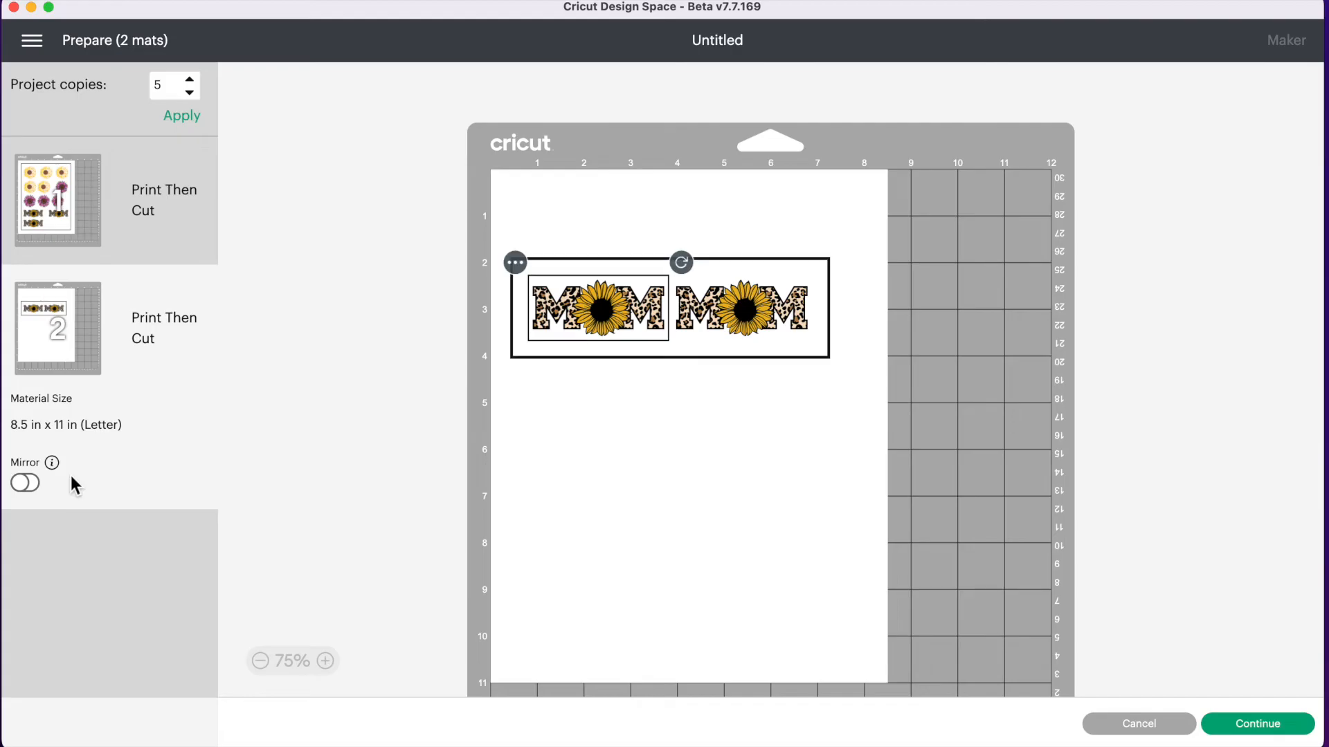
left_click(515, 262)
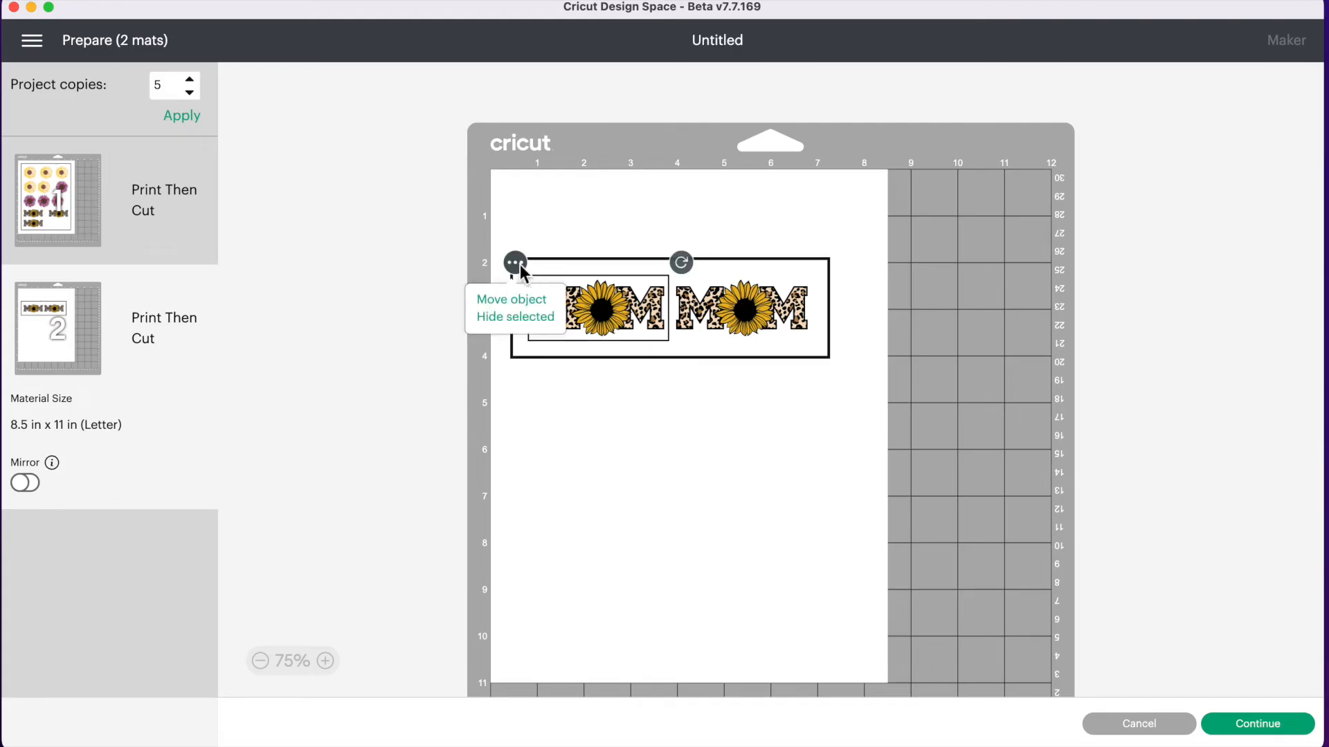
left_click(524, 301)
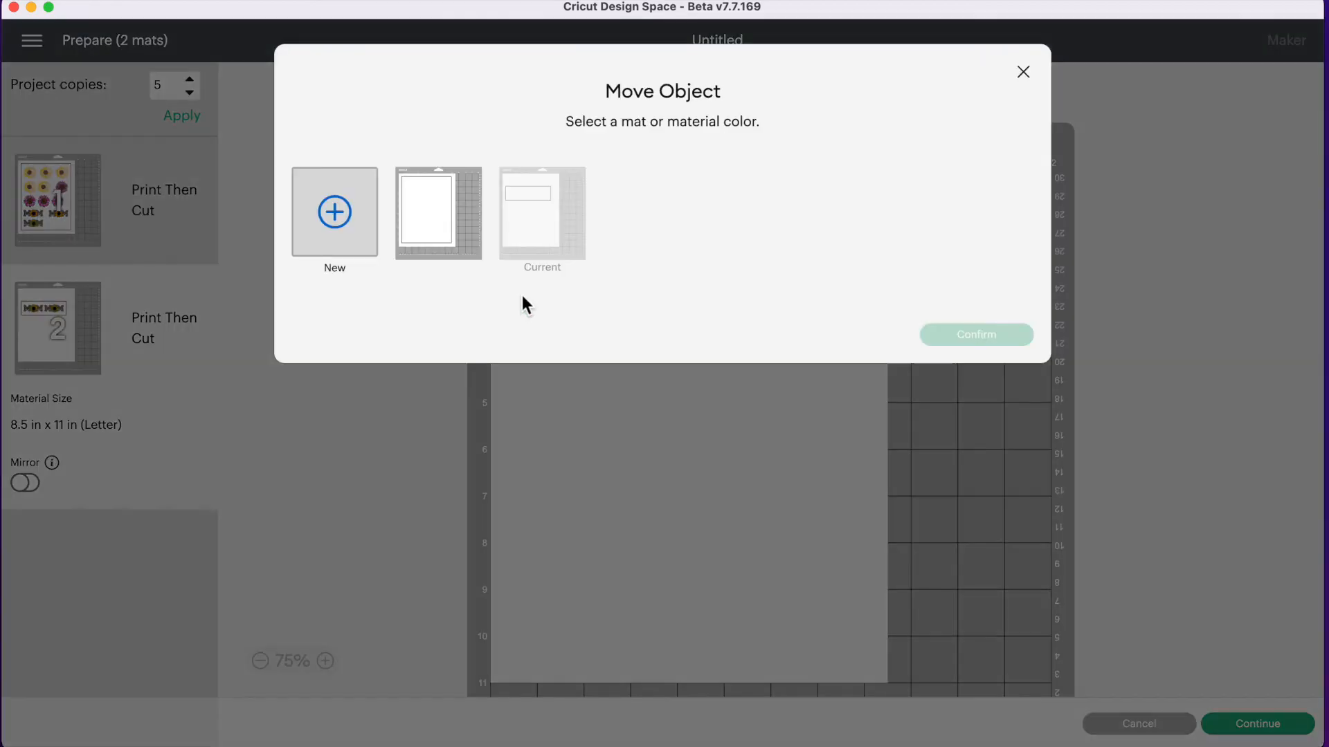
left_click(433, 222)
left_click(955, 347)
Step: Place the overlapping MOM design in the empty lower-right space beside the bottom MOM
left_click(608, 298)
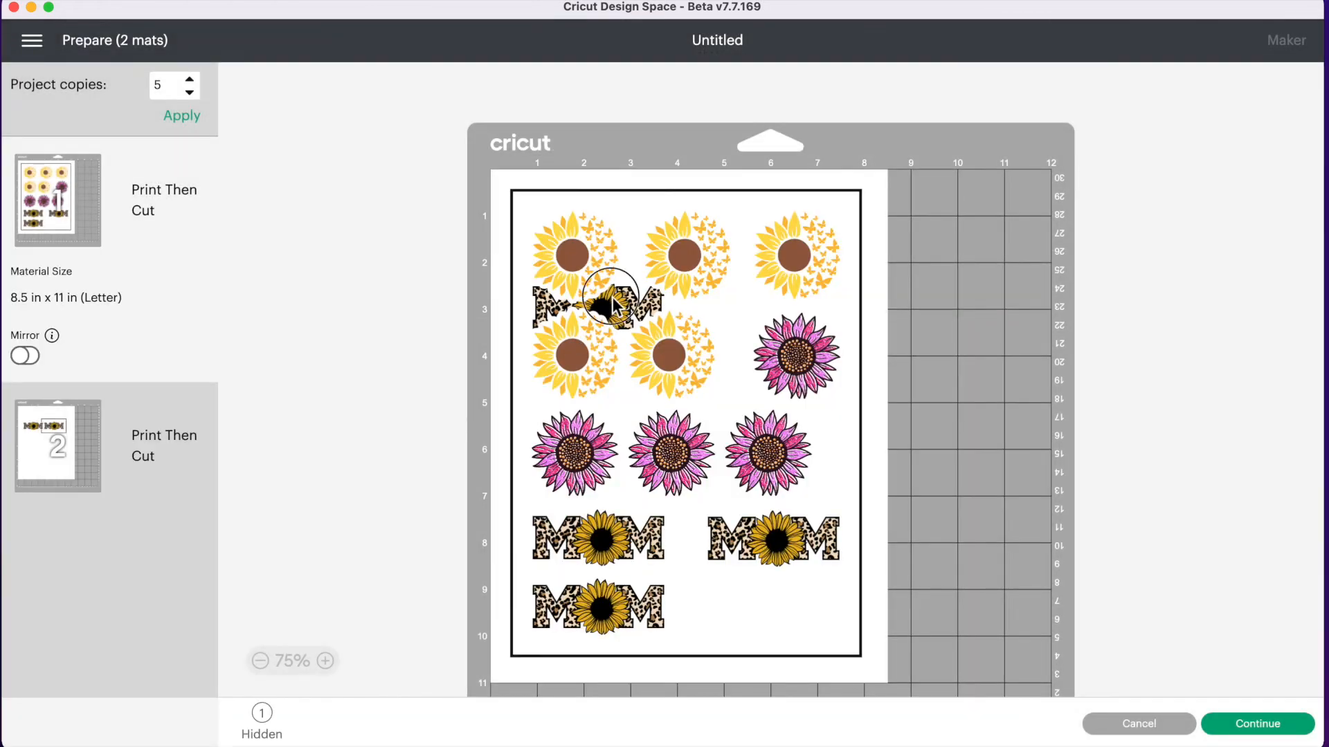
left_click(633, 305)
left_click_drag(636, 305, 816, 629)
Step: Align the third row's middle and right pink sunflowers and the second row's middle yellow sunflower with the columns above
left_click_drag(791, 471, 822, 473)
left_click_drag(660, 460, 677, 459)
left_click_drag(665, 362, 686, 357)
left_click(683, 245)
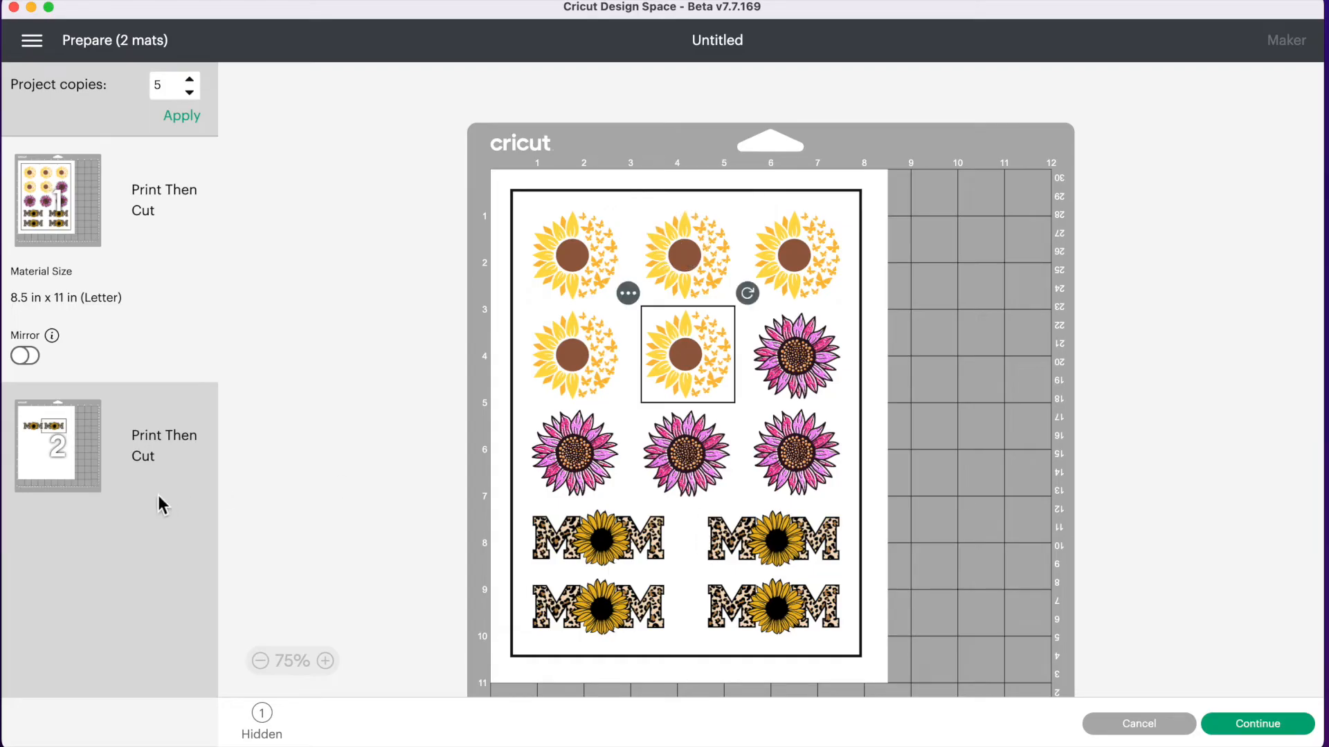
Step: Hide the last MOM design on the second mat, and return to the first mat with nothing selected
left_click(81, 478)
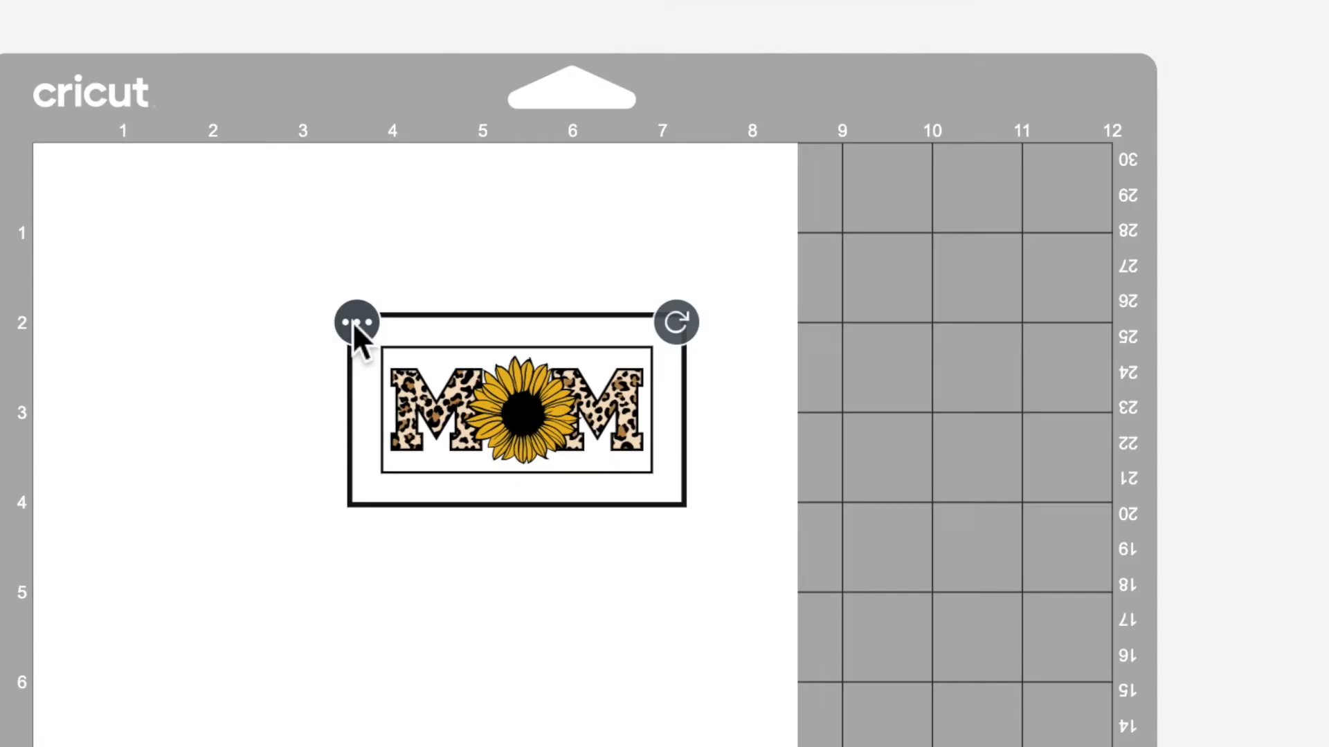
left_click(658, 262)
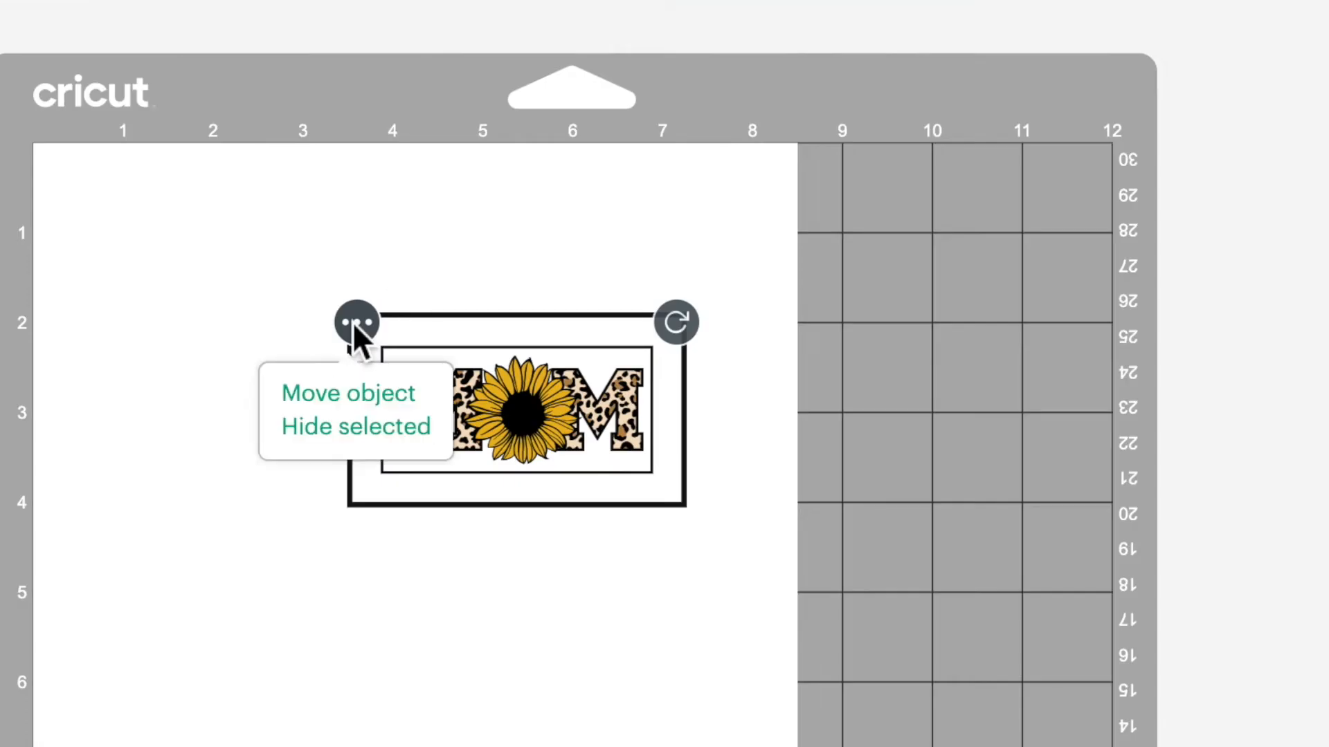
left_click(391, 443)
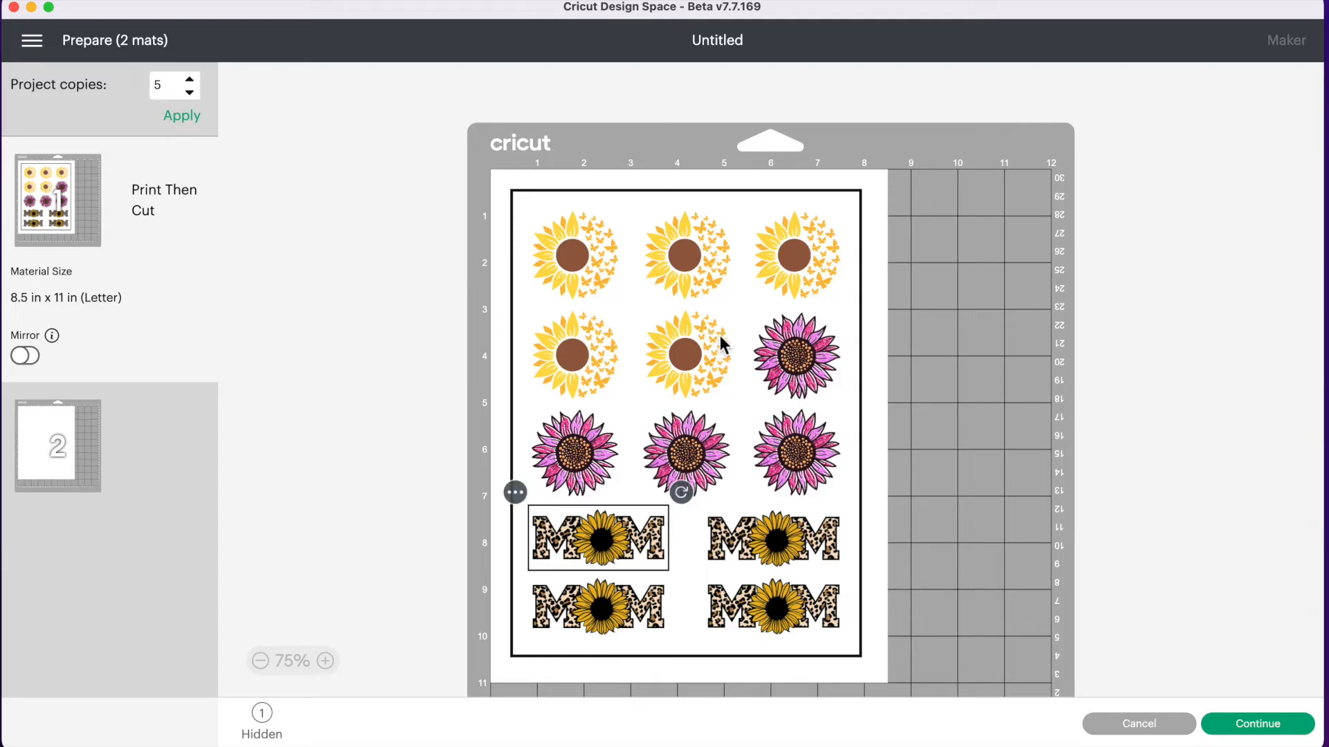
left_click(744, 349)
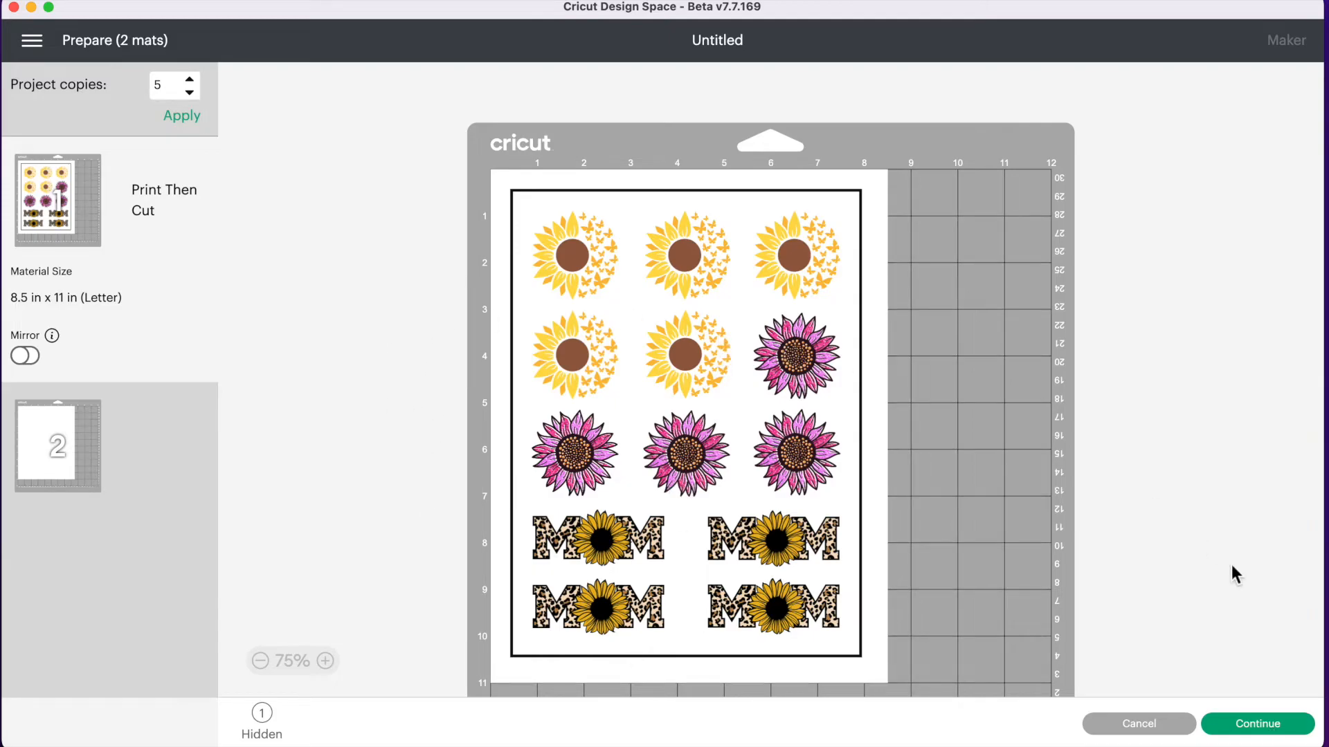
Step: Continue to the Make stage and send the mat to the printer with Use System Dialog turned on
left_click(1274, 728)
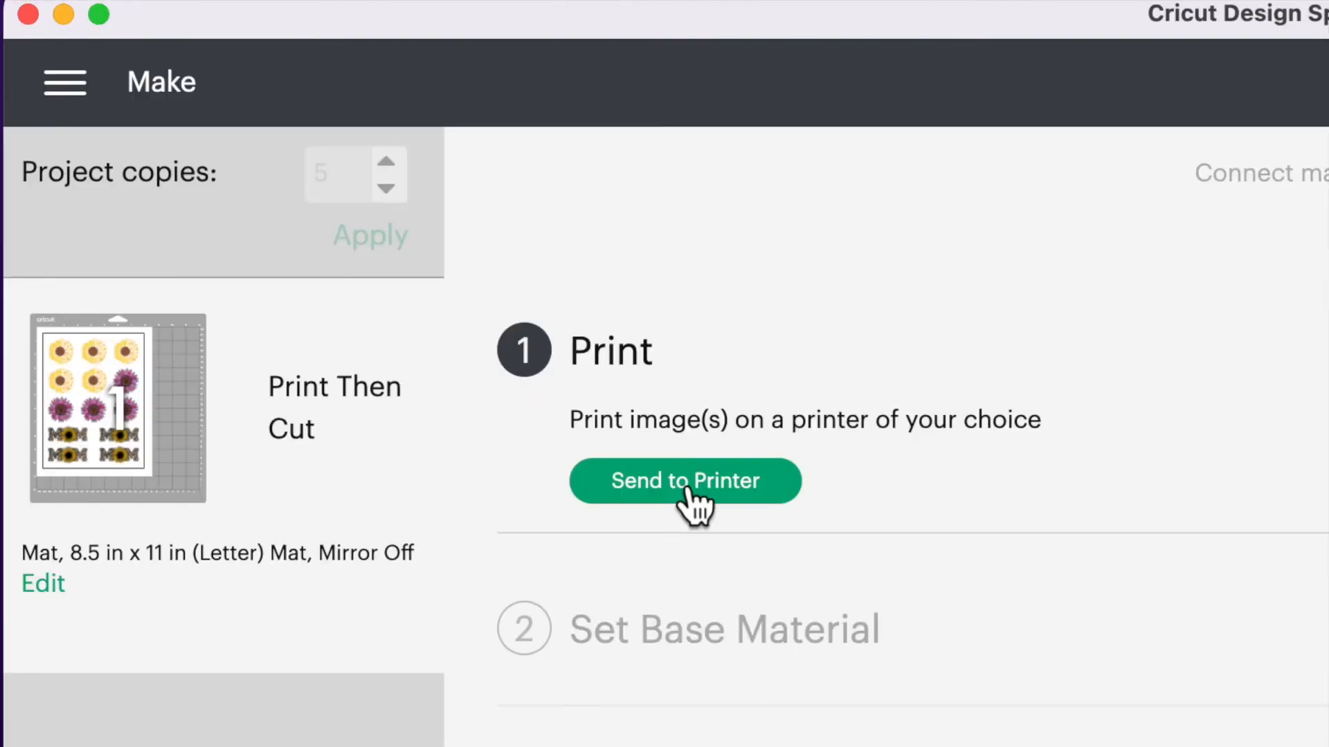
left_click(688, 490)
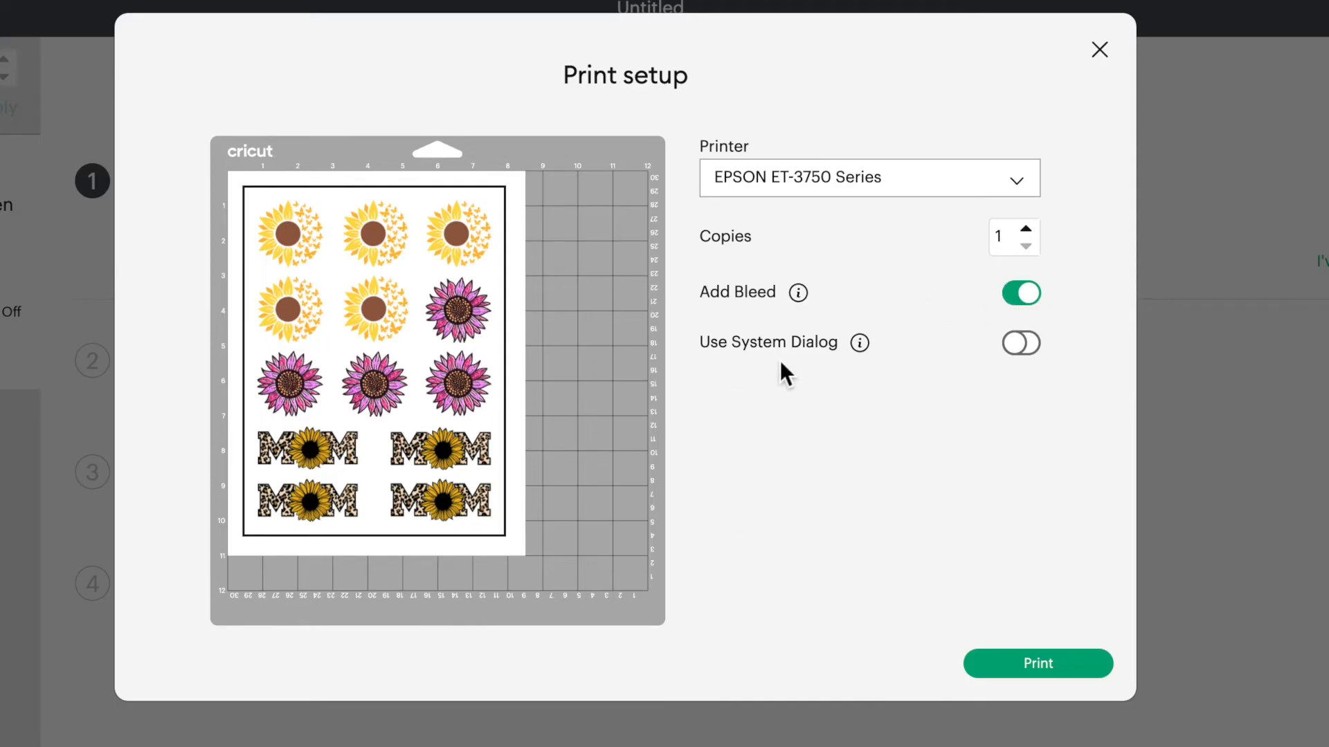
left_click(1019, 349)
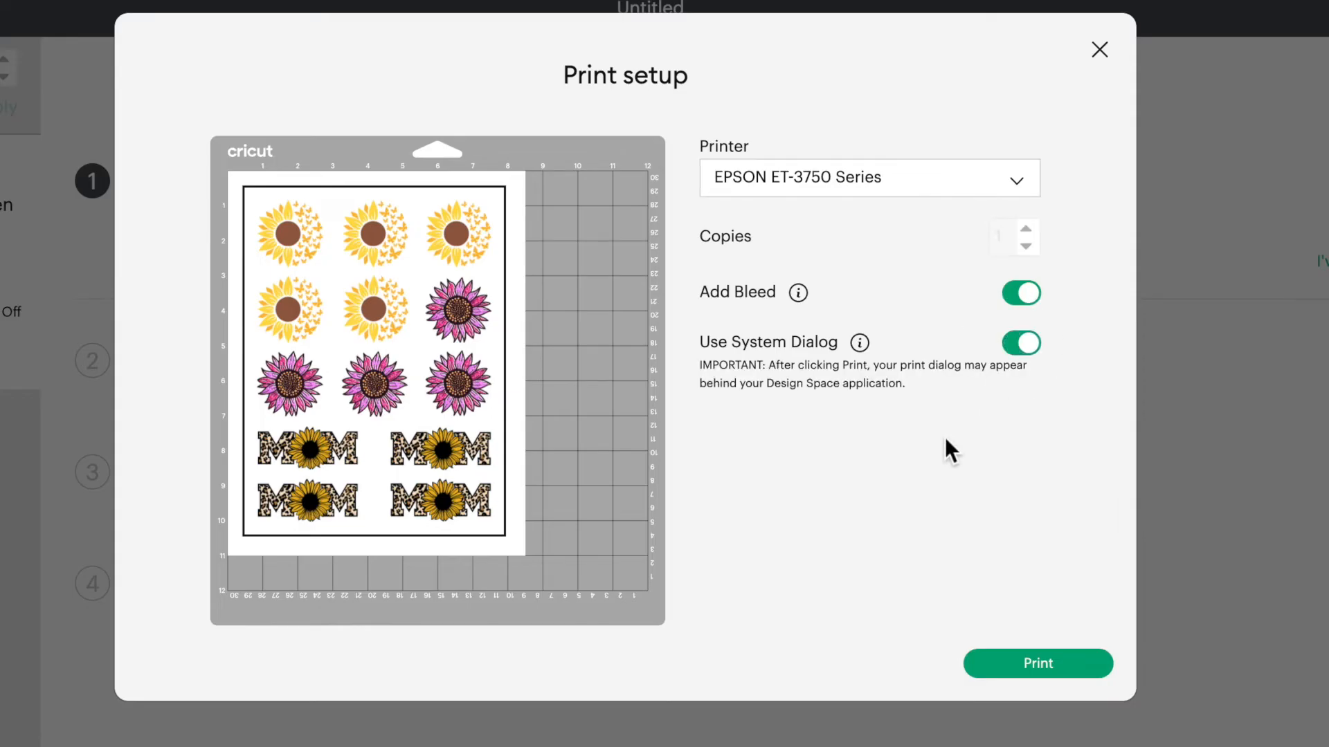
left_click(1057, 672)
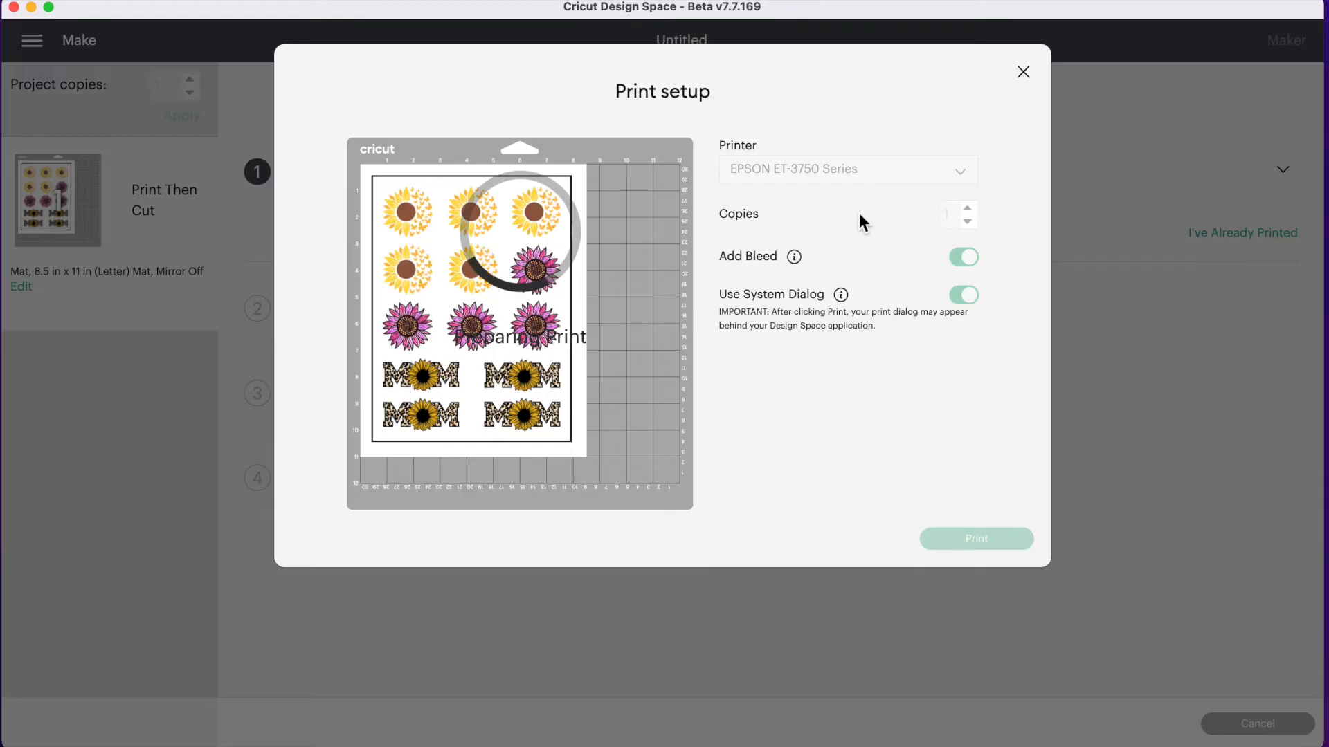
Step: Move the Design Space window aside and bring the system Print dialog hidden behind it to the front
left_click_drag(801, 14, 827, 240)
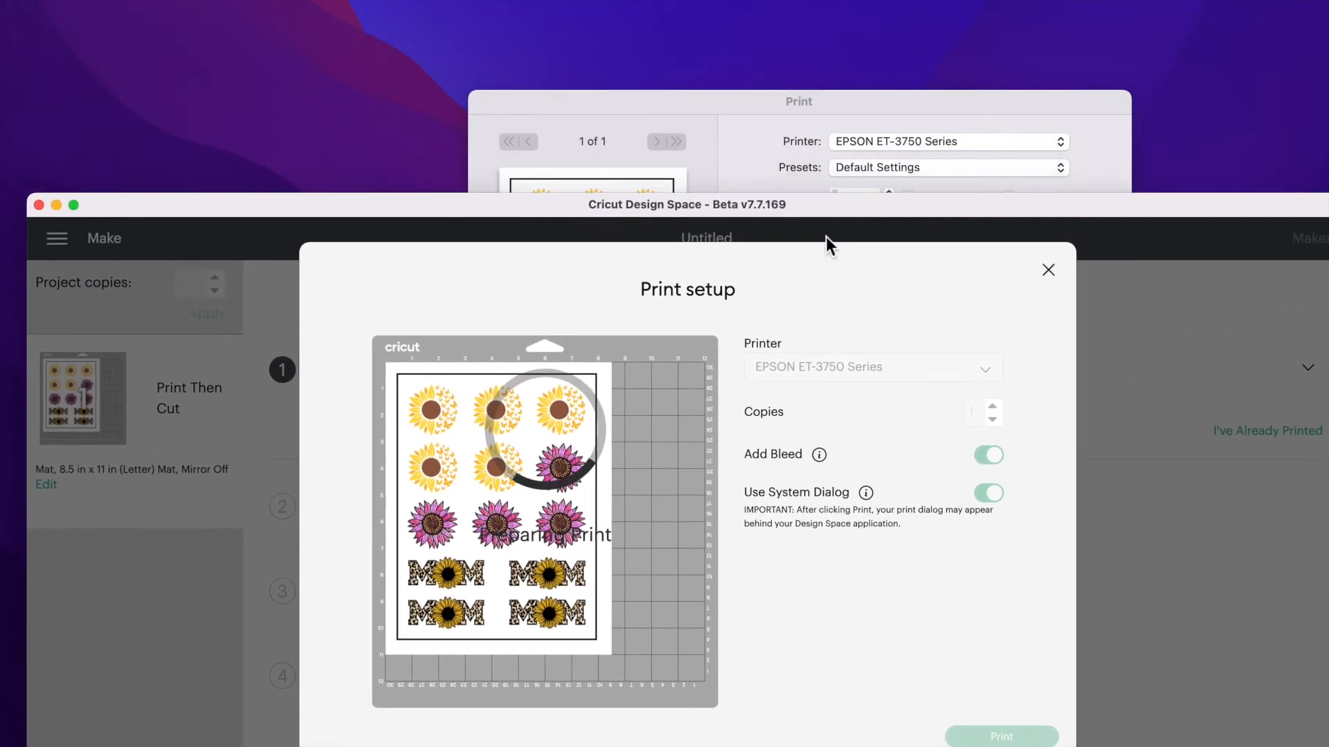
left_click(678, 103)
left_click_drag(681, 107, 657, 72)
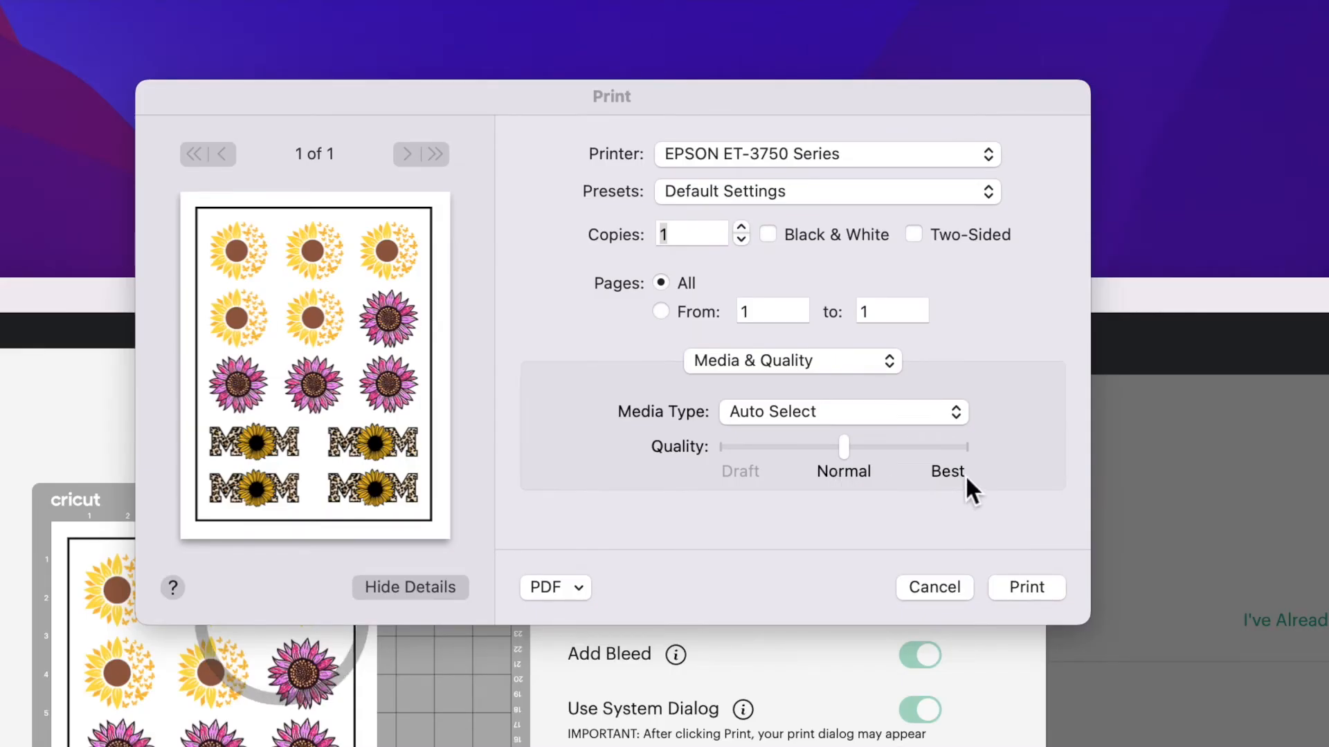
Step: Set the print quality to Best and print the sheet
left_click_drag(845, 451, 958, 469)
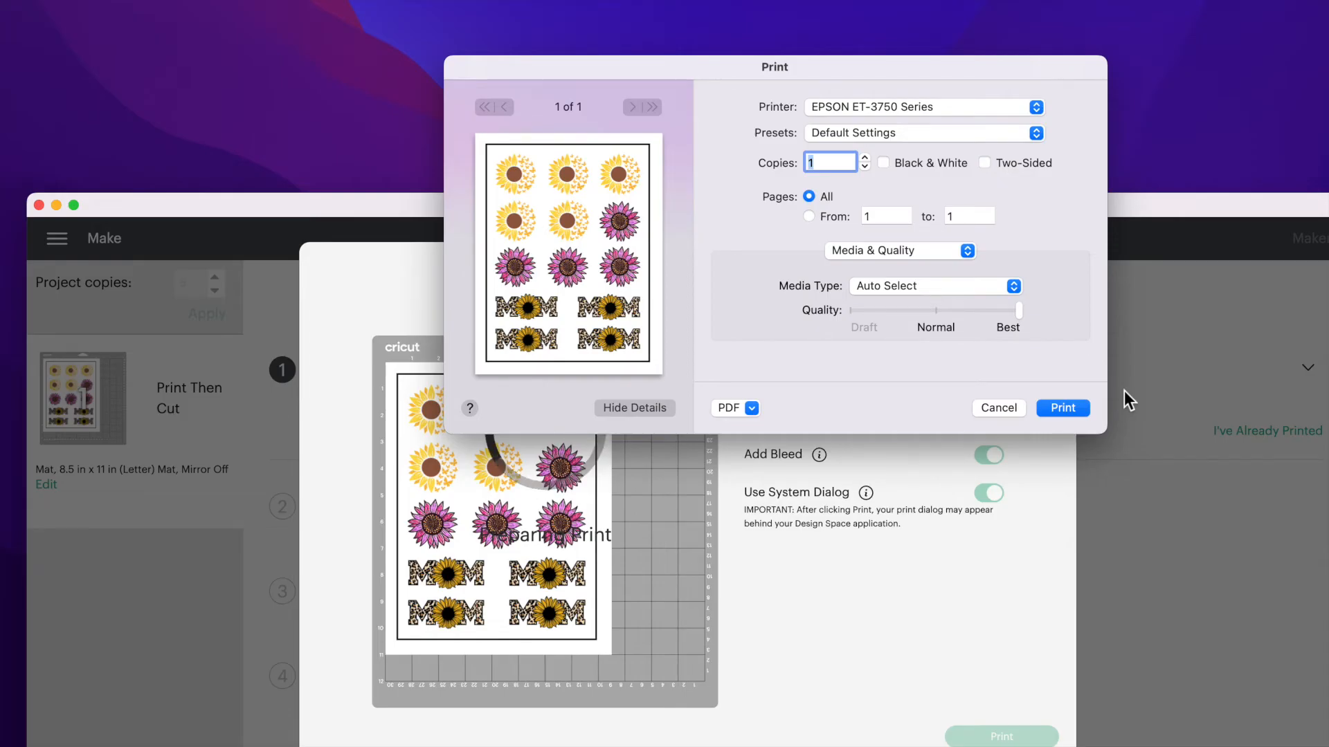
left_click(1070, 405)
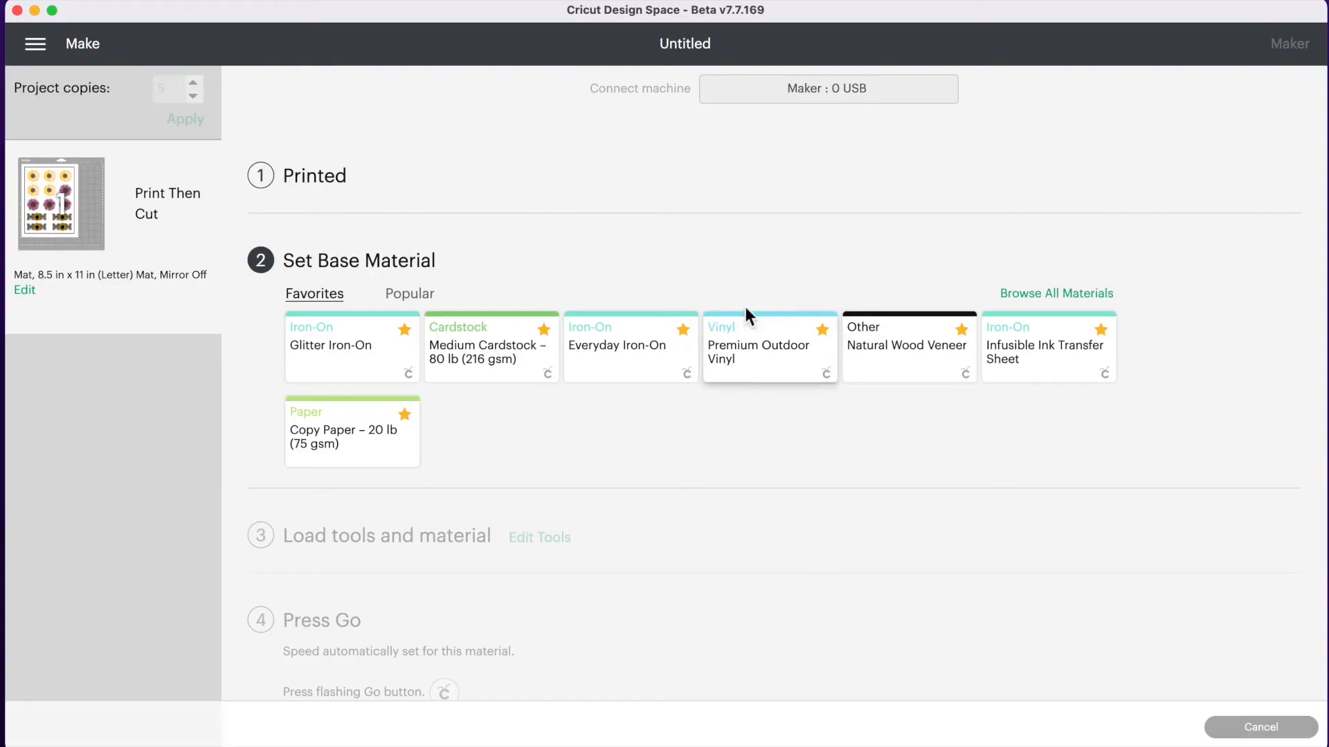
Step: Search the compatible materials for "sticker" and select Printable Sticker Paper (White)
left_click(1031, 294)
left_click(928, 131)
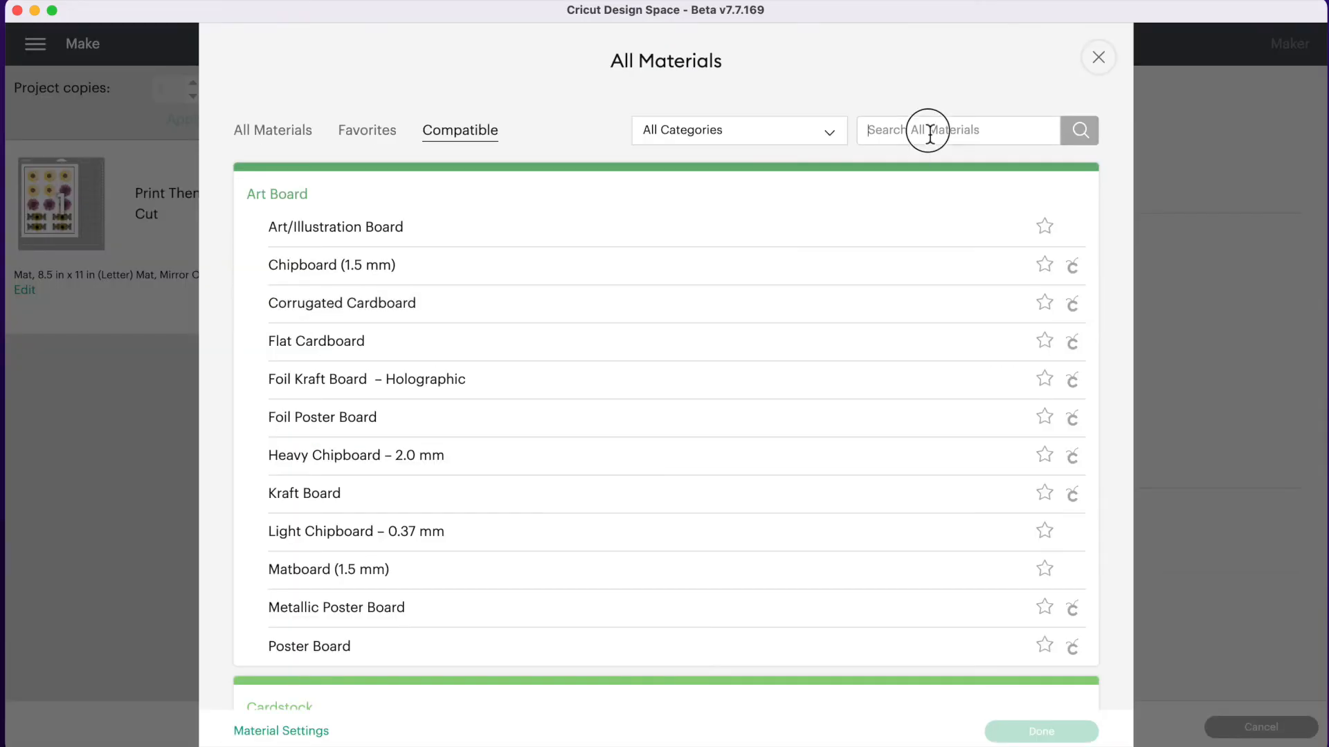
type("s")
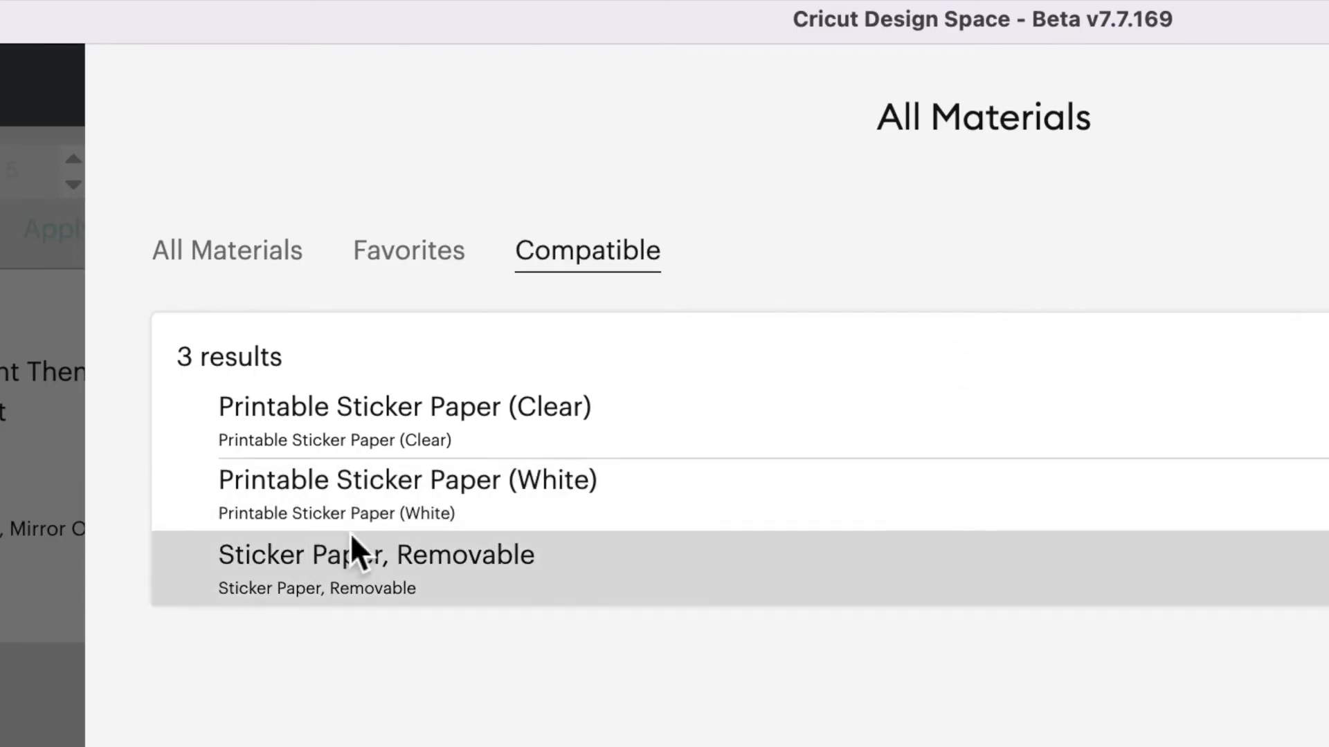
left_click(380, 507)
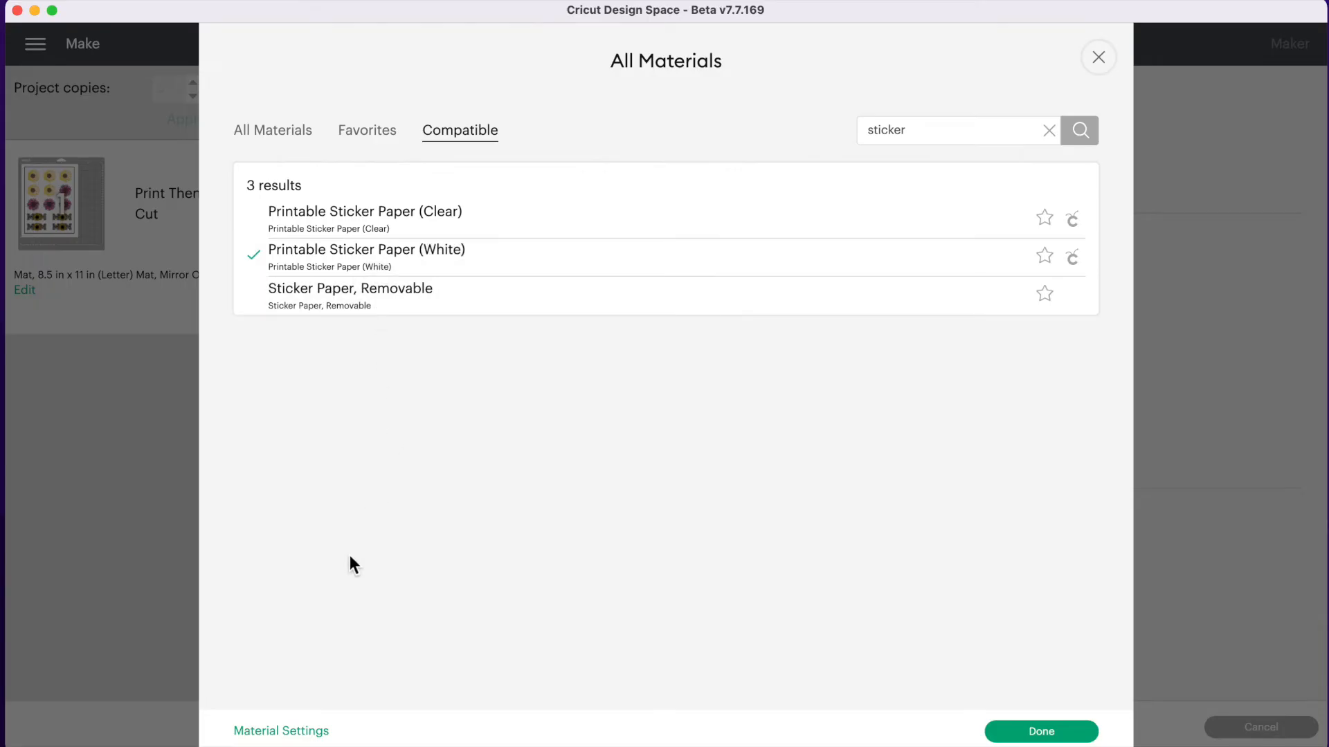
Step: Add a new custom material named "sticker custom" in the material settings and save it
left_click(304, 736)
scroll(484, 550, "down", 5)
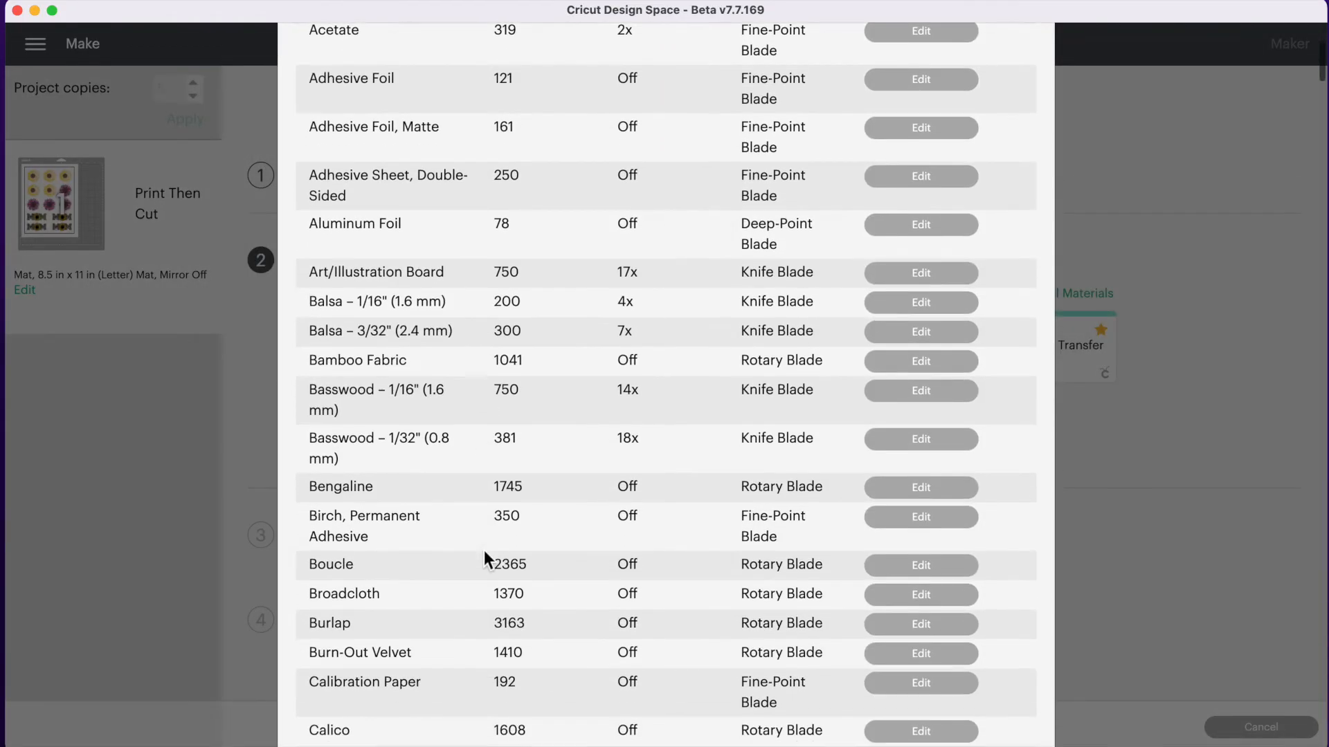
scroll(484, 550, "down", 20)
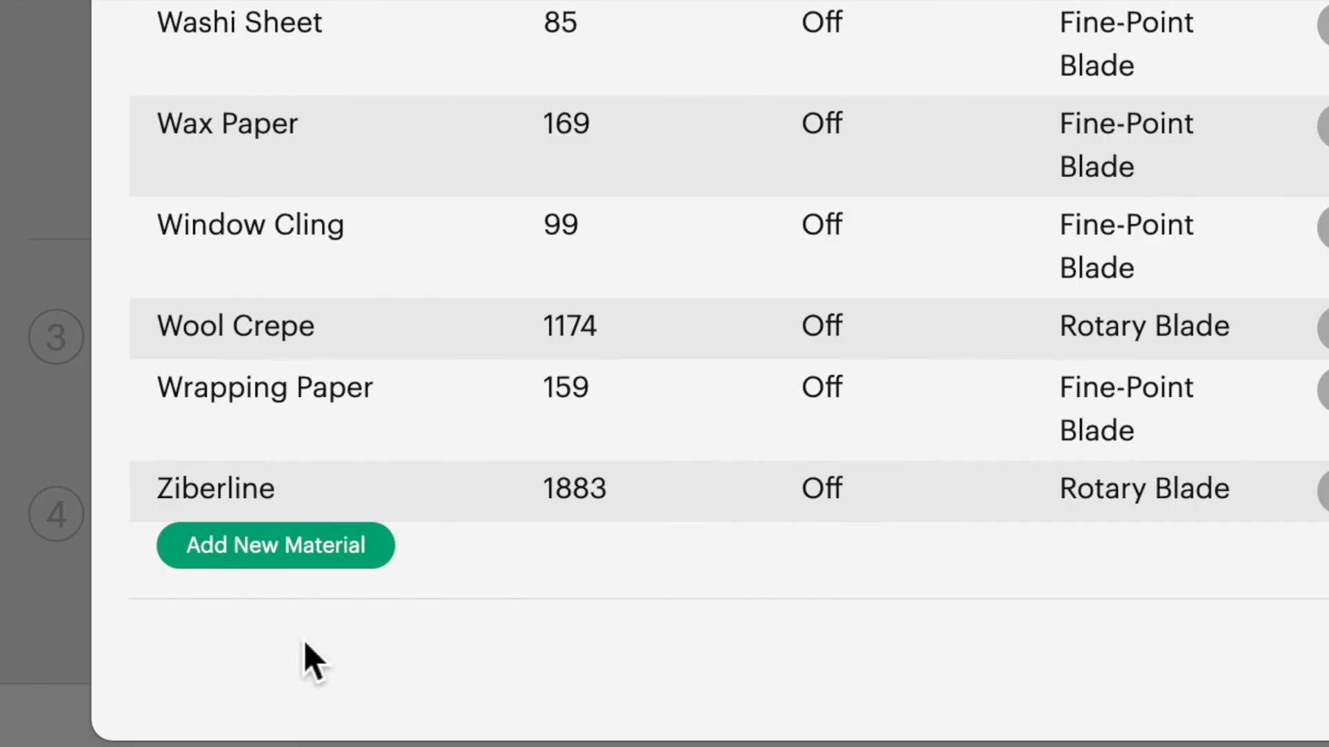
left_click(249, 554)
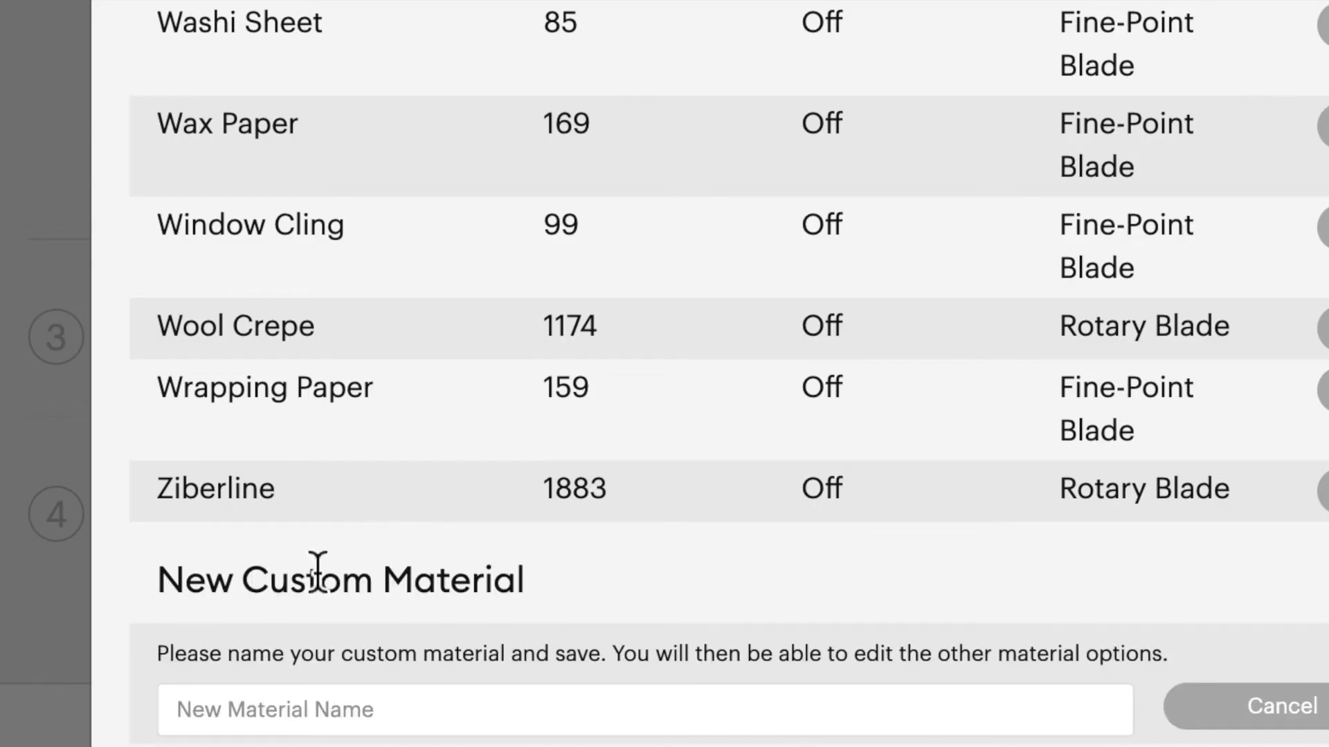
scroll(466, 602, "down", 3)
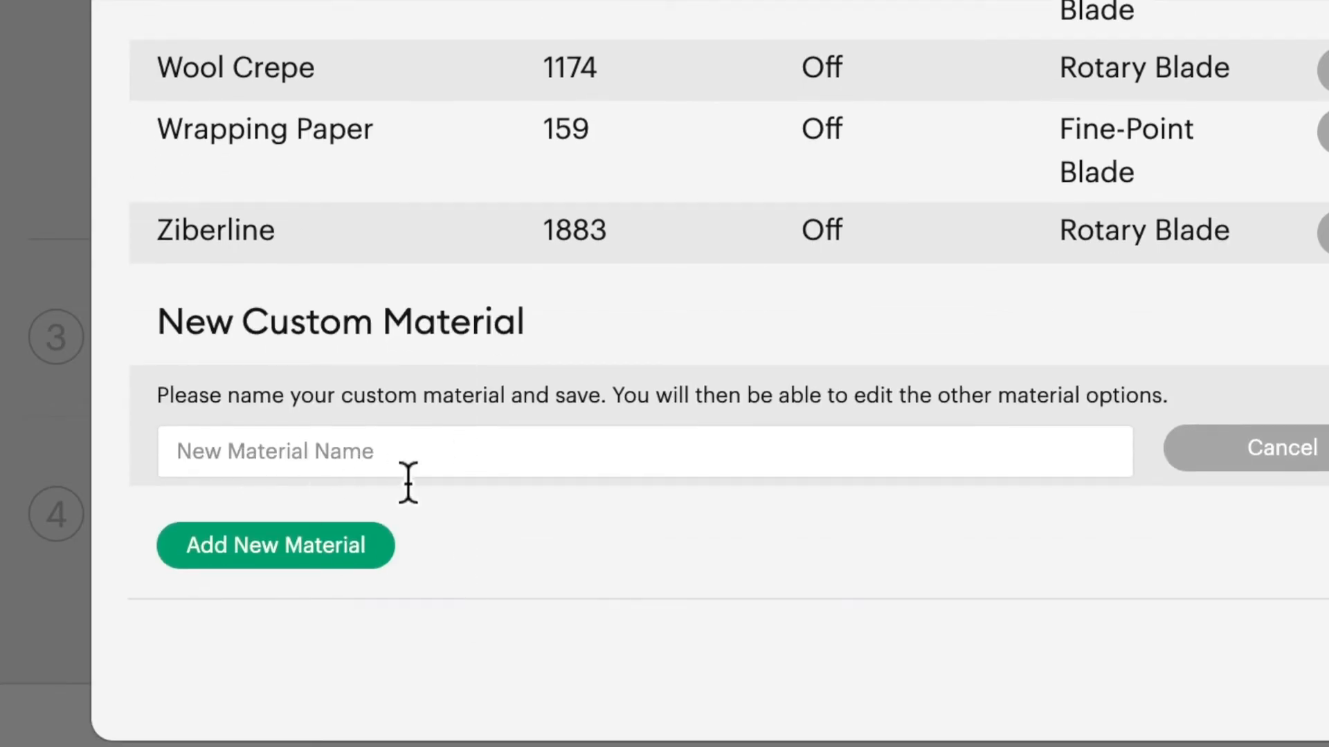
left_click(408, 476)
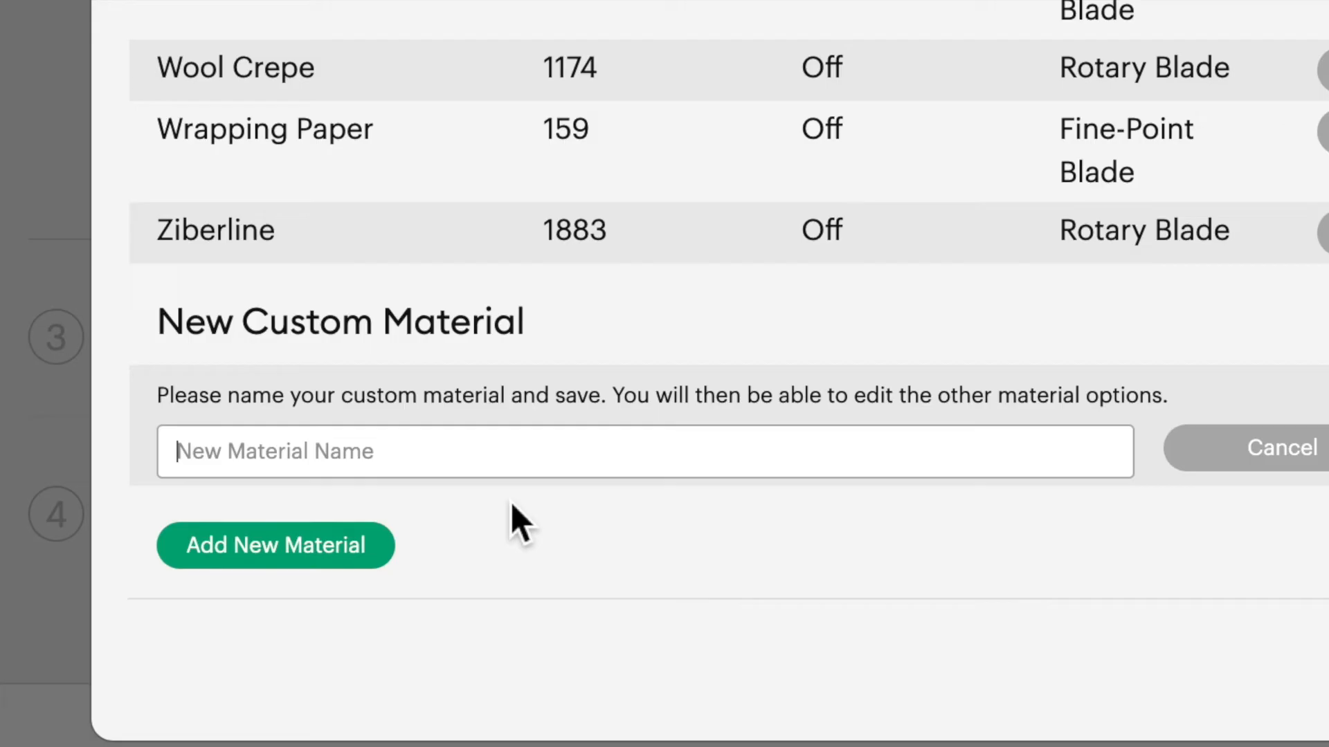
type("sticker custom")
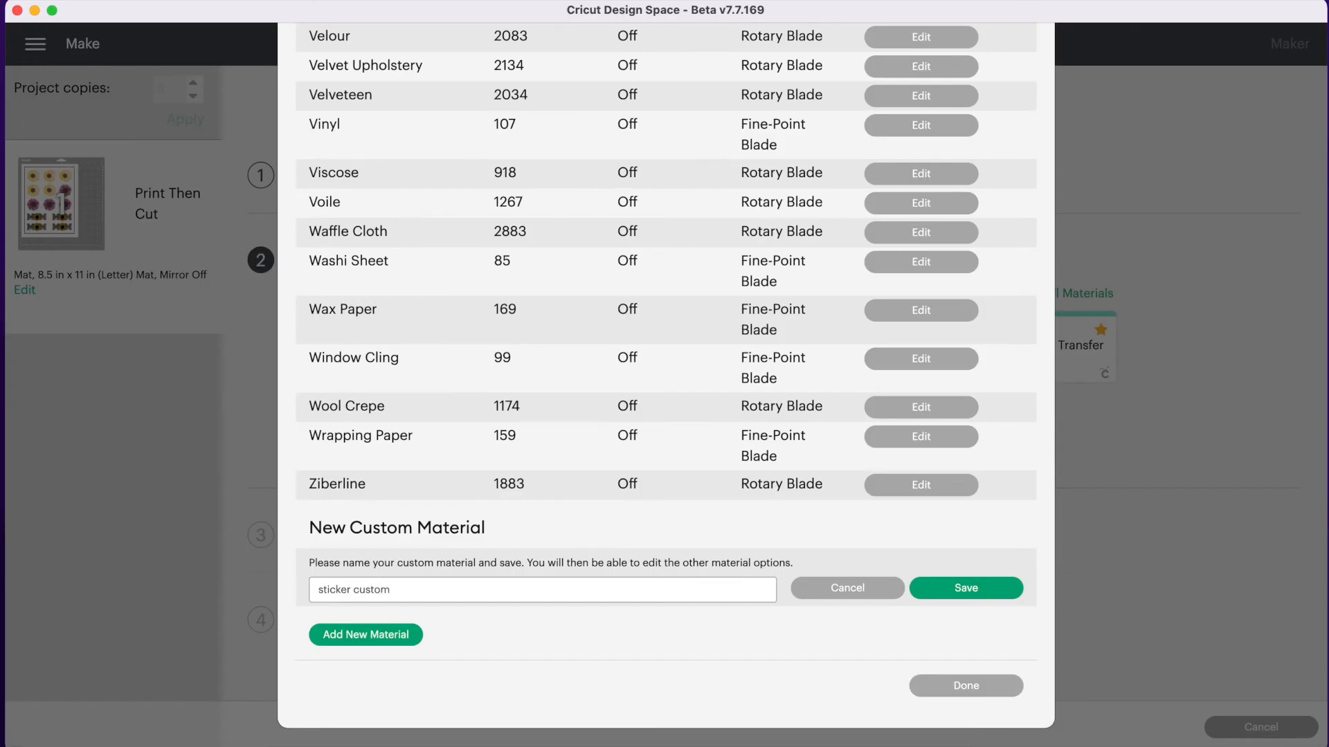
left_click(962, 592)
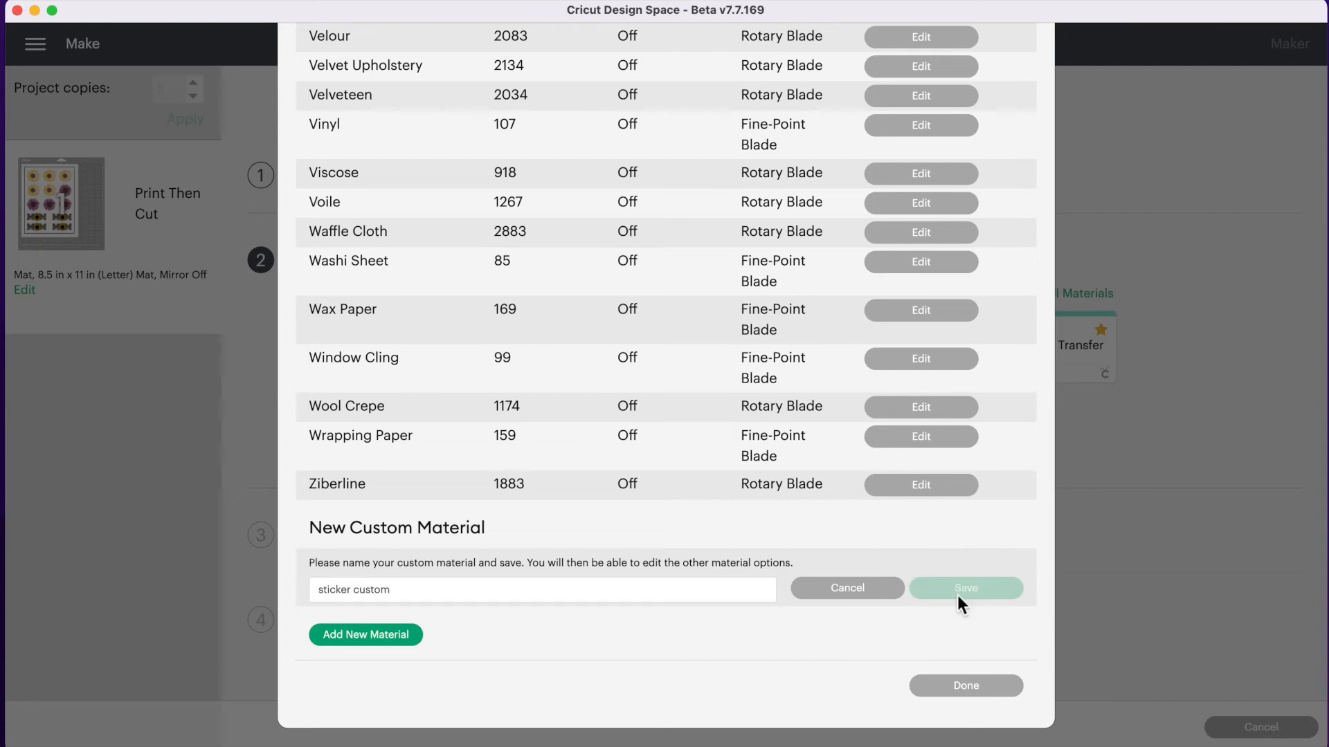
Step: Set the cut pressure of the sticker custom material to 221, save it, and close the custom materials list
scroll(675, 142, "up", 2)
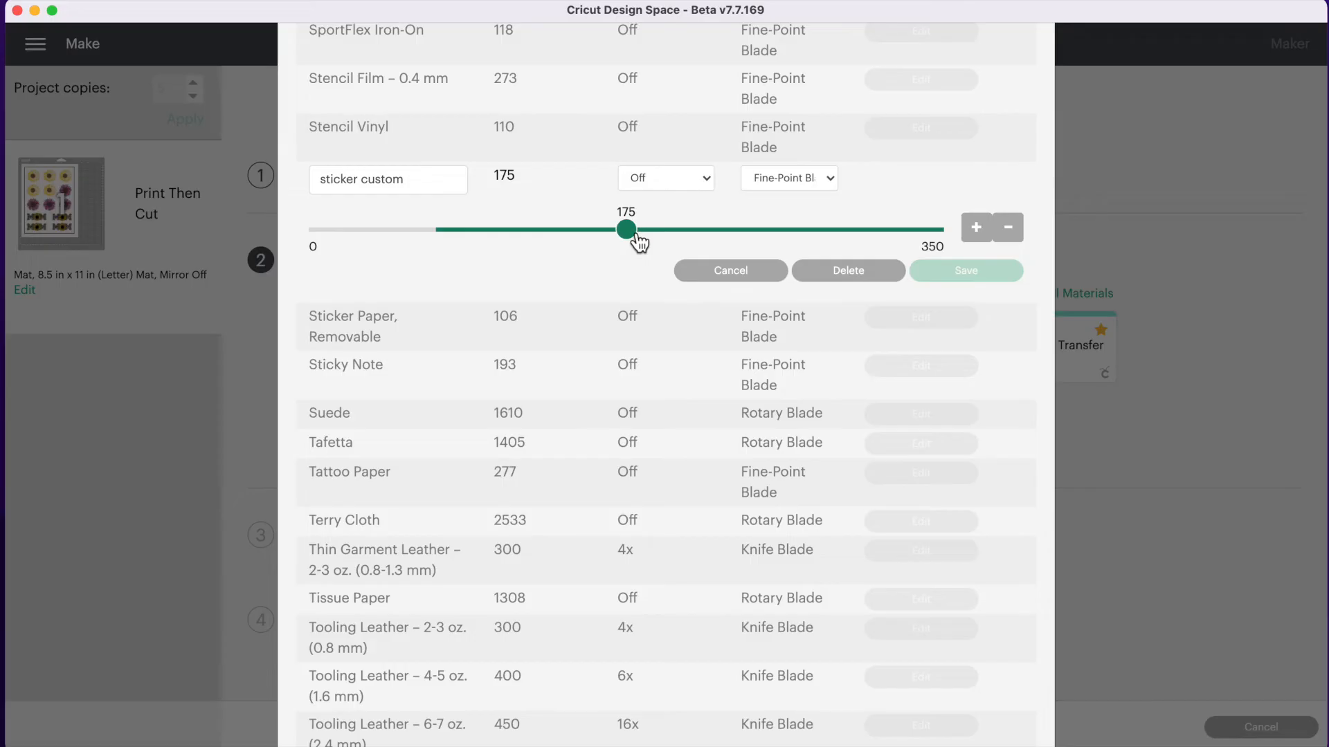
left_click_drag(637, 237, 726, 235)
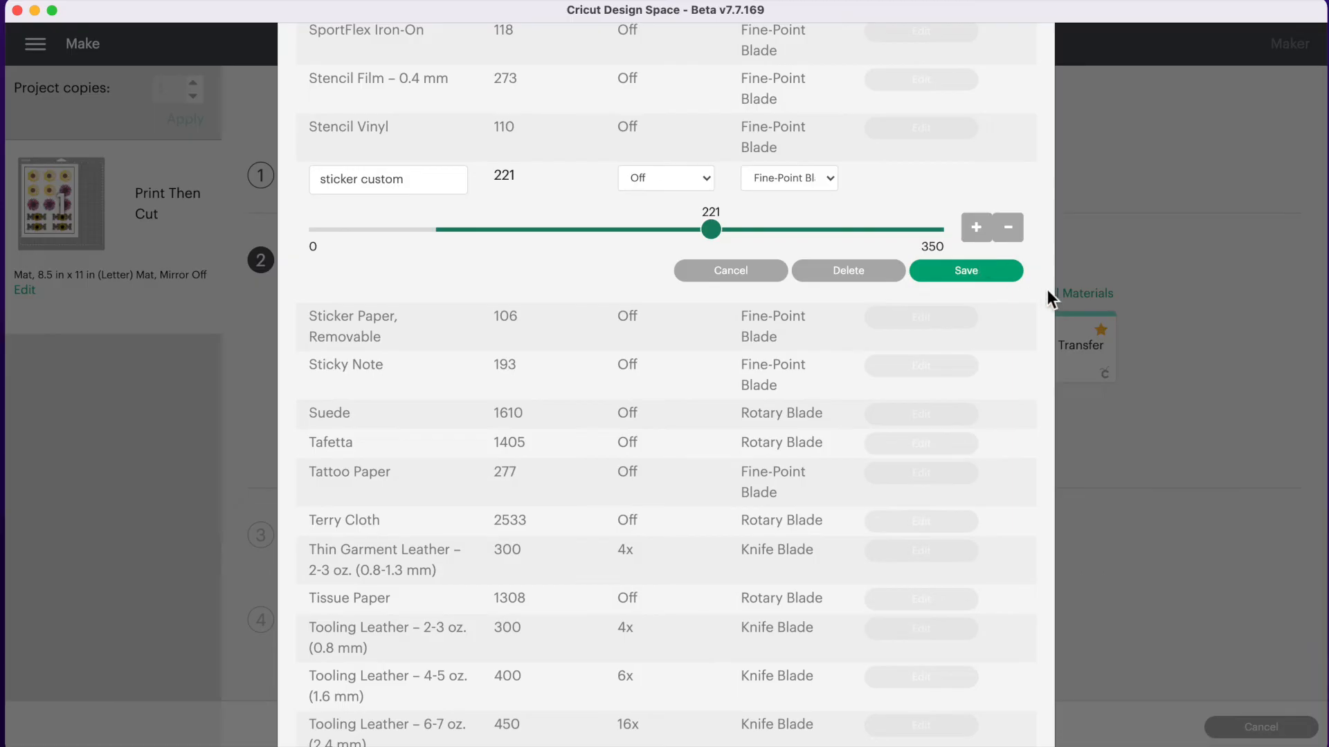
left_click(971, 282)
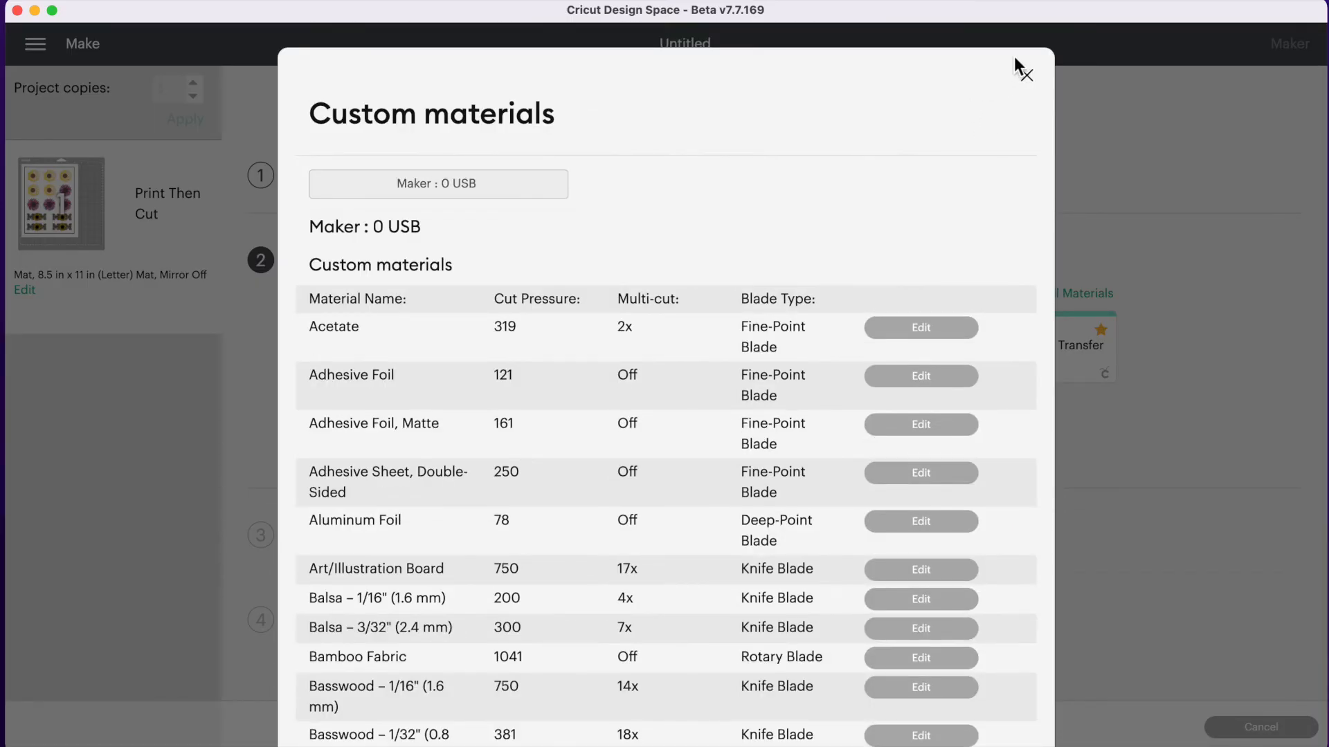
left_click(1032, 78)
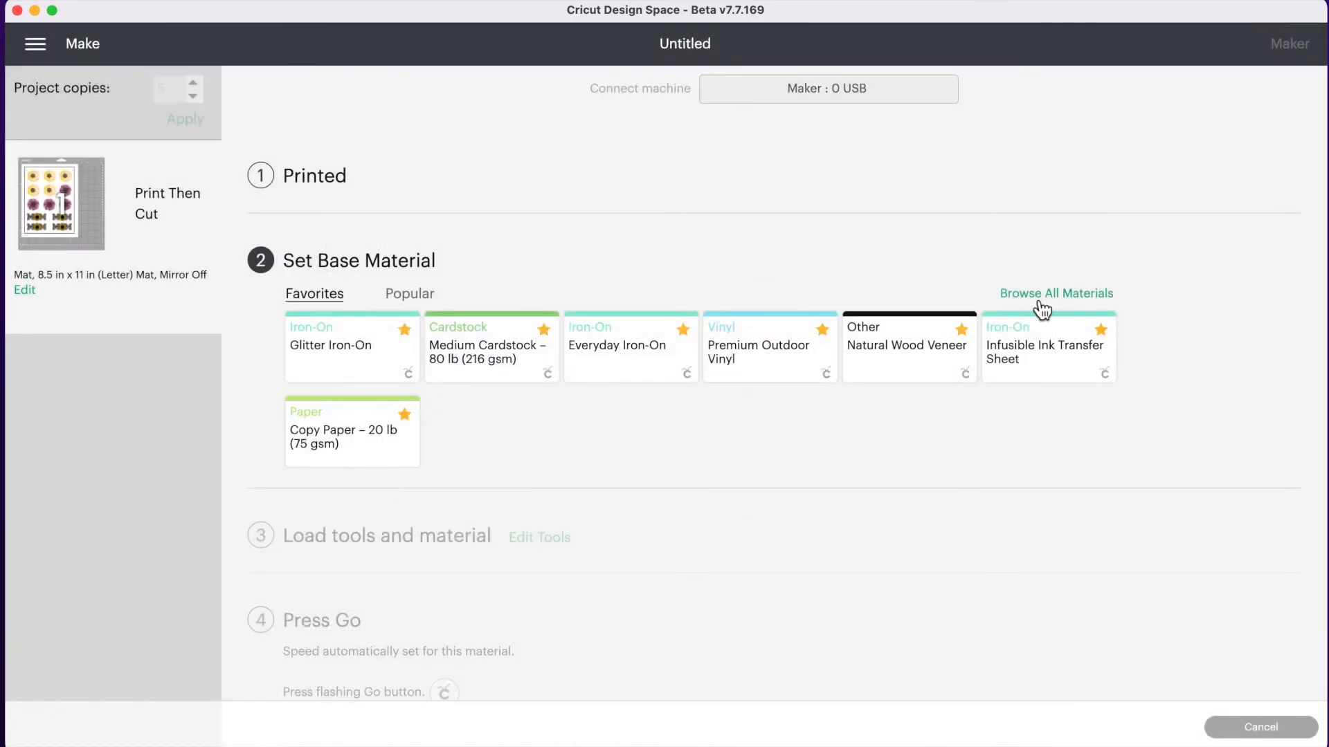
Step: Find "sticker" among all materials and set the base material to Printable Sticker Paper (White)
left_click(1043, 299)
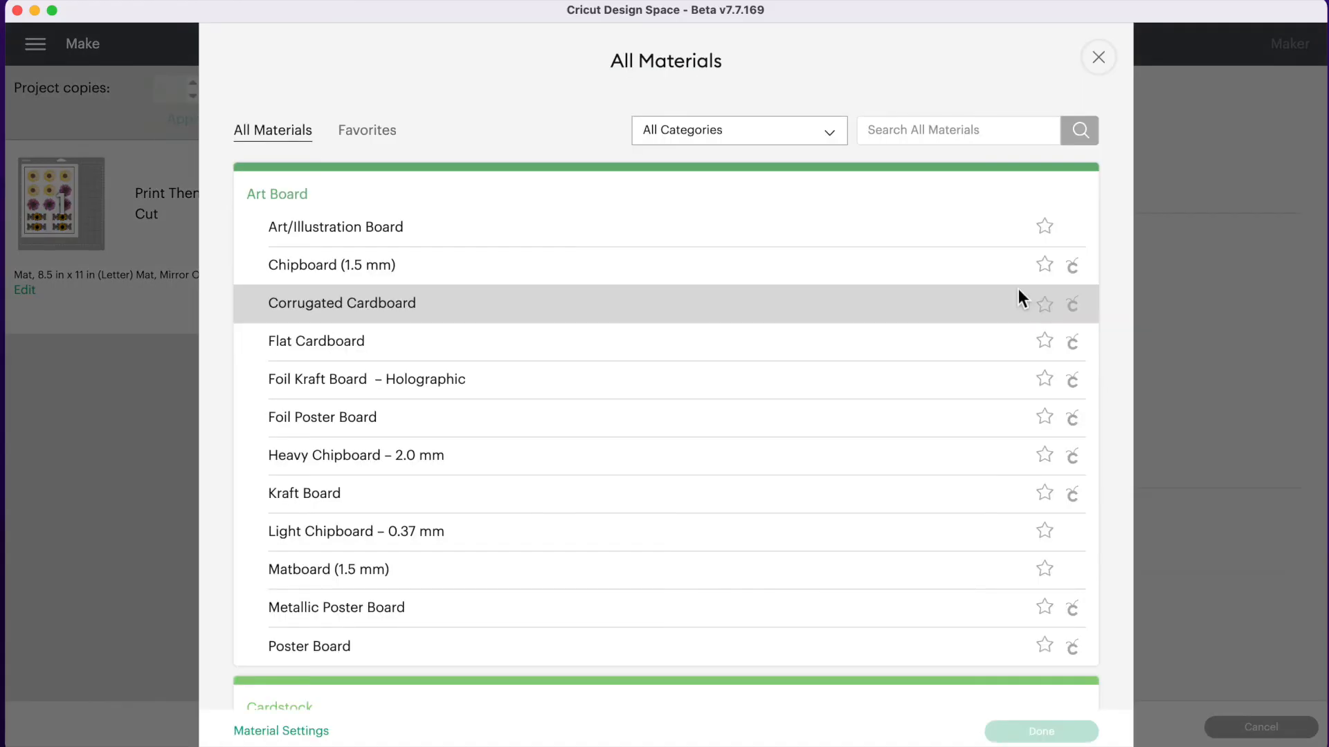
left_click(906, 137)
type("sticker")
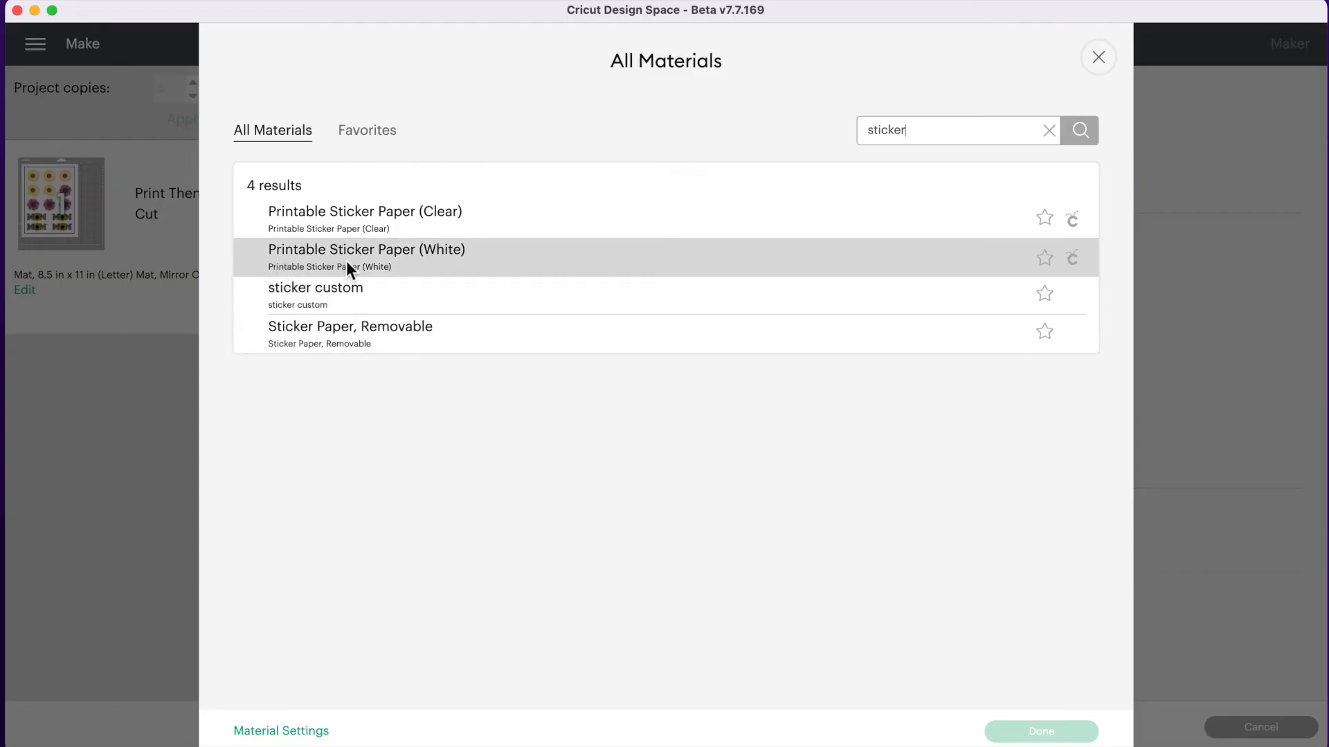
left_click(401, 267)
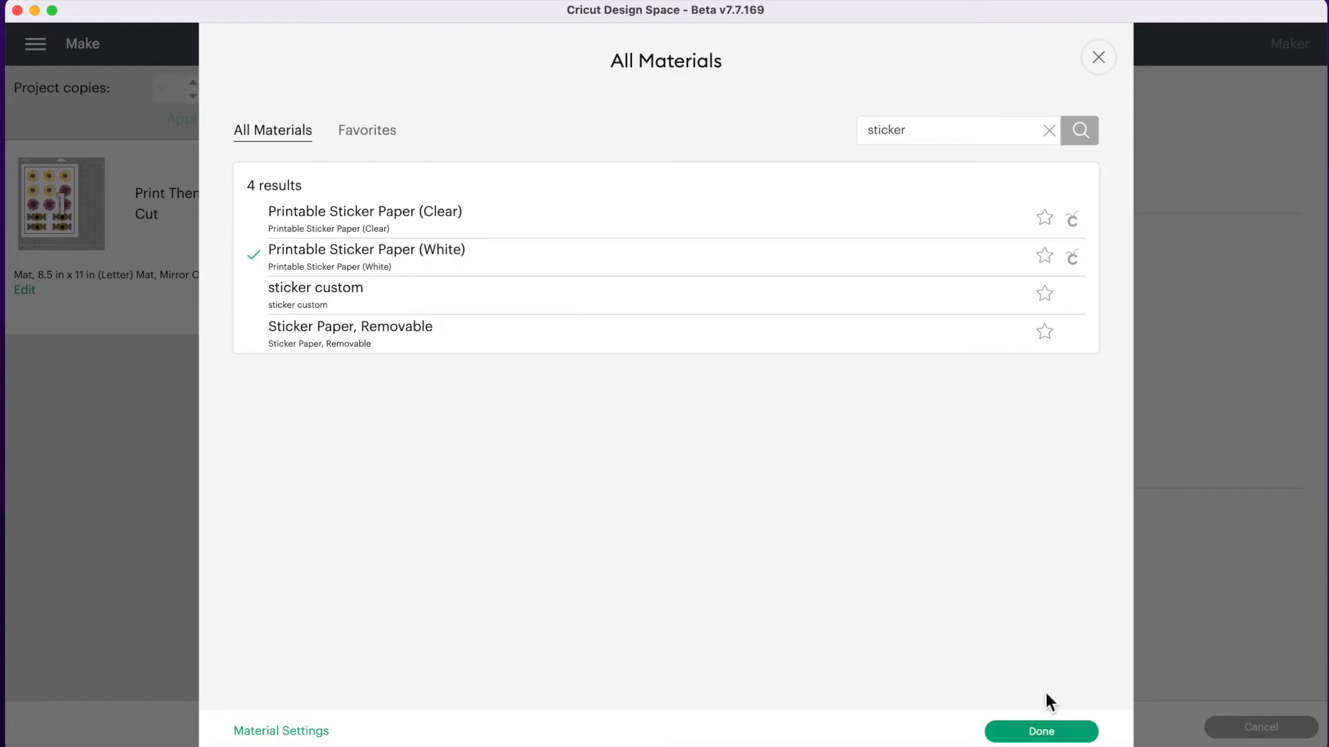
left_click(1042, 732)
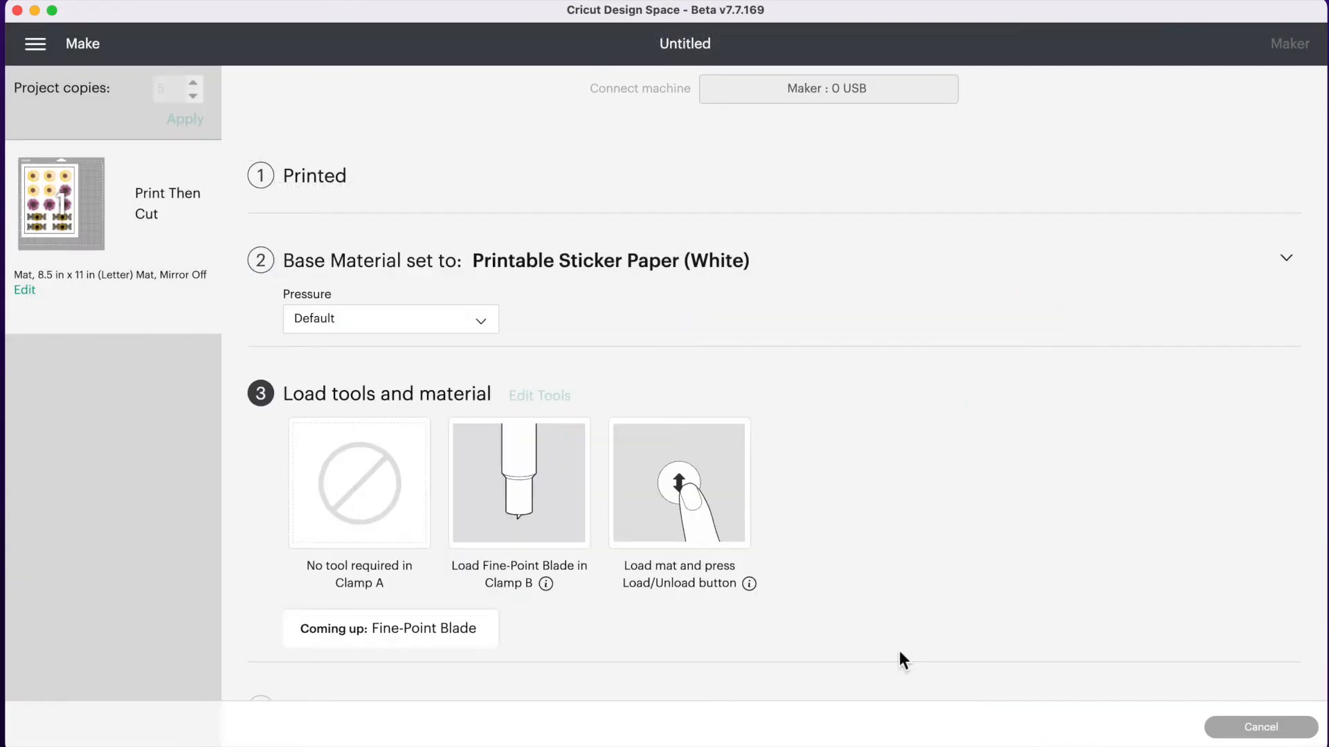